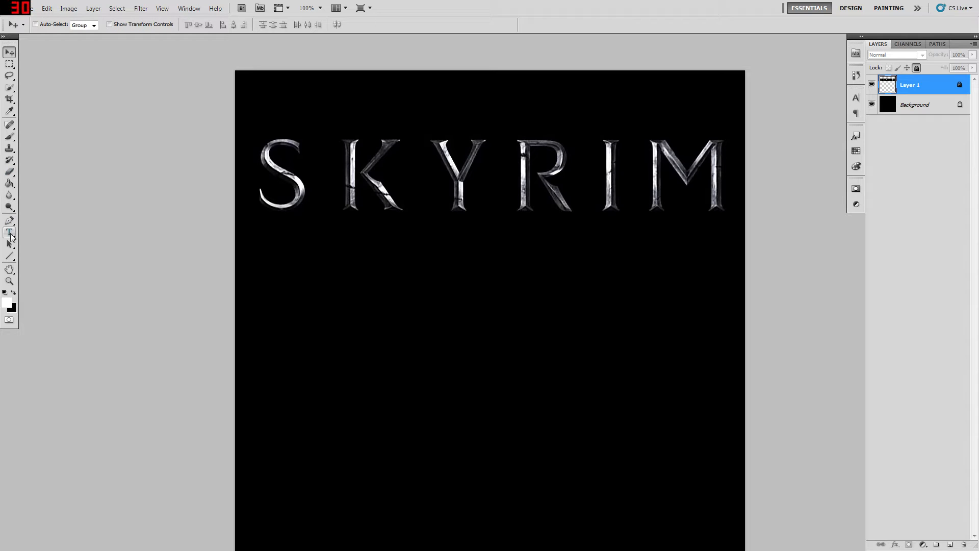
Add the text SKYRIM in white 72 pt DaunPenh Regular on the black canvas below the metallic lettering.
click(9, 233)
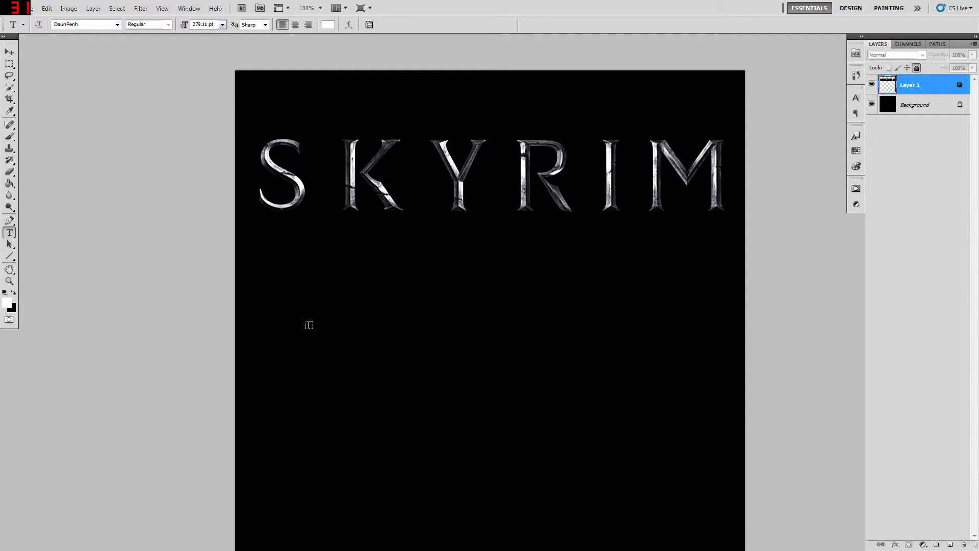
click(310, 324)
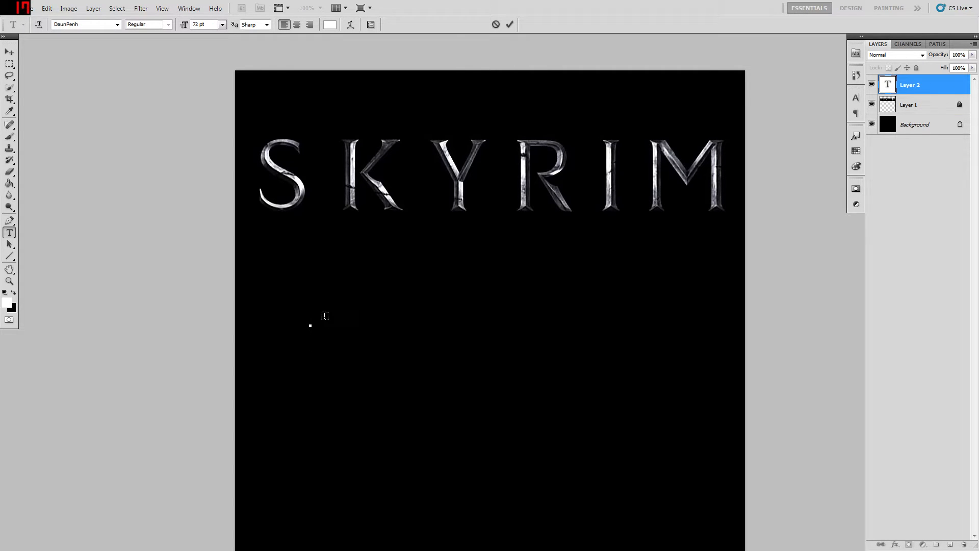
text(S K Y R I M)
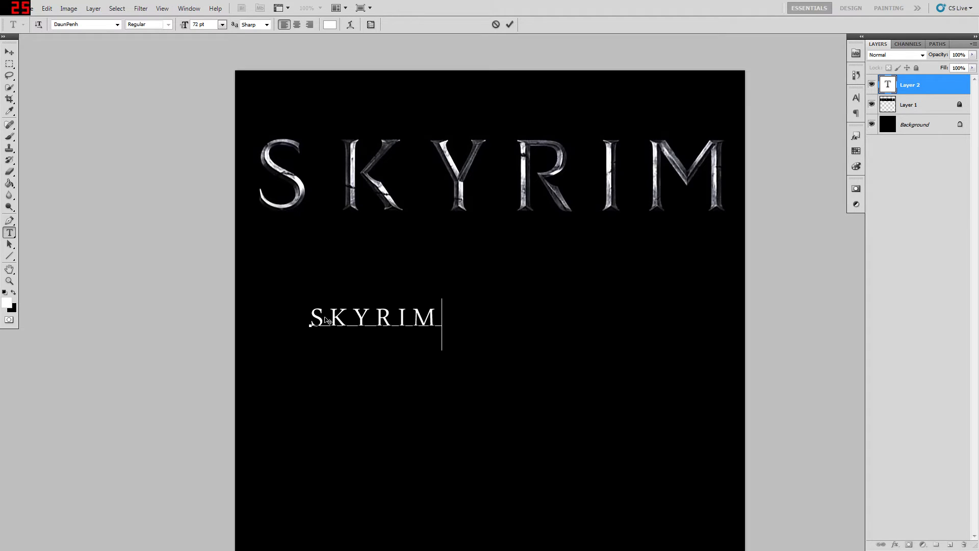
click(11, 54)
Scale the new SKYRIM text proportionally to about 373% and position it over the metallic reference lettering.
key(ctrl+t)
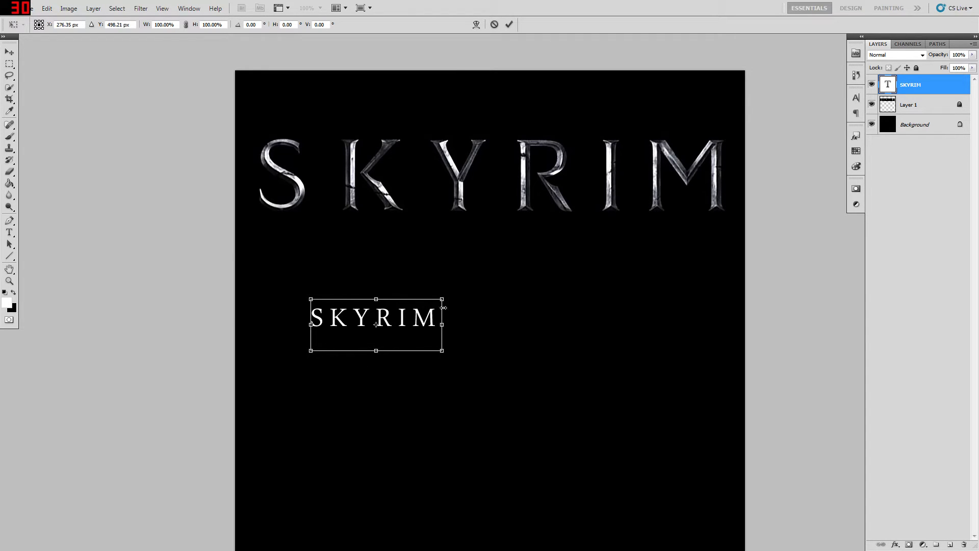
drag(444, 271, 794, 132)
drag(629, 216, 654, 198)
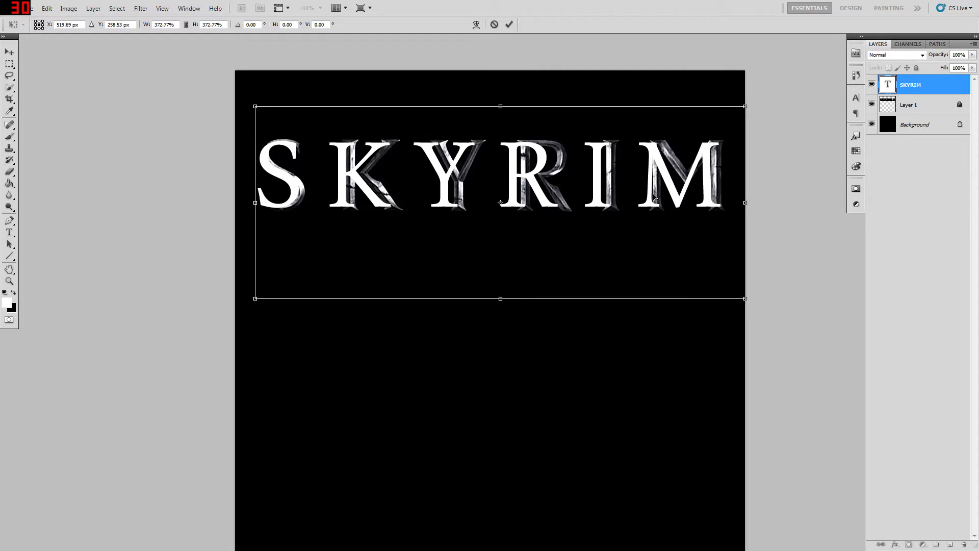
drag(656, 195, 653, 200)
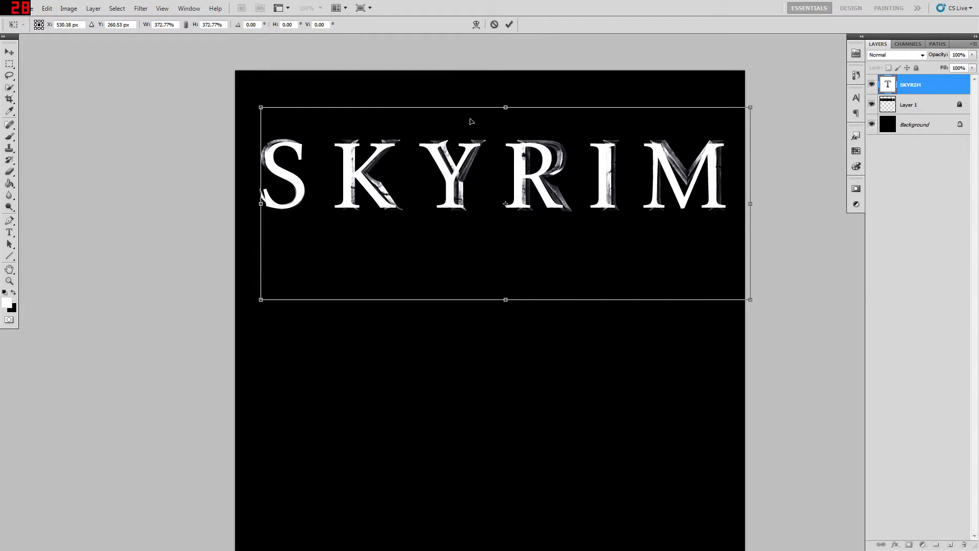
key(Return)
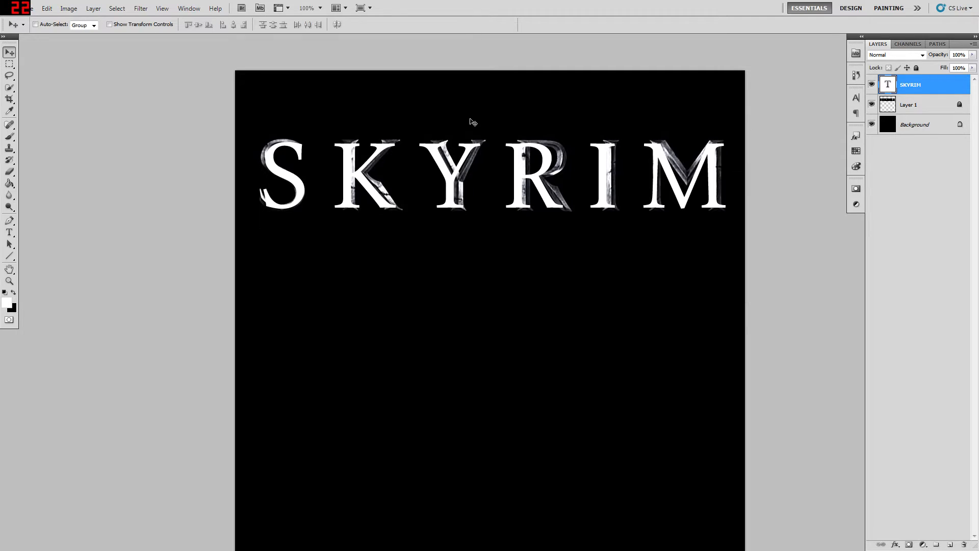
Set the tracking of the whole SKYRIM text to 180.
click(8, 234)
drag(265, 168, 811, 161)
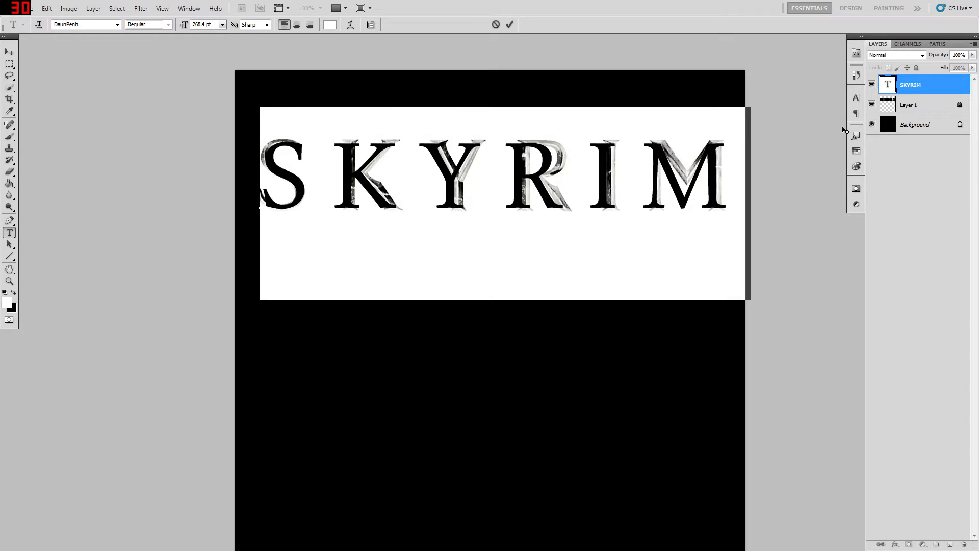
click(370, 24)
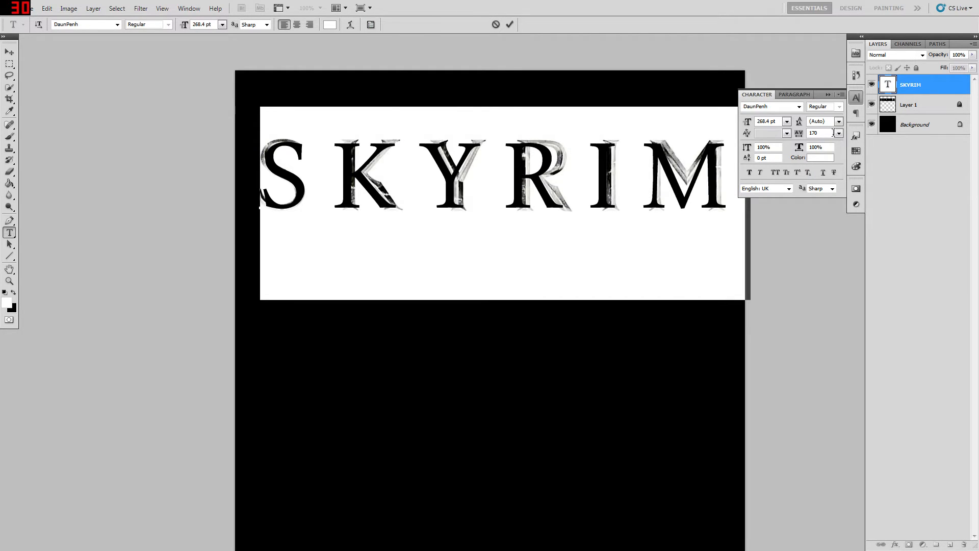
drag(799, 135, 800, 138)
text(180)
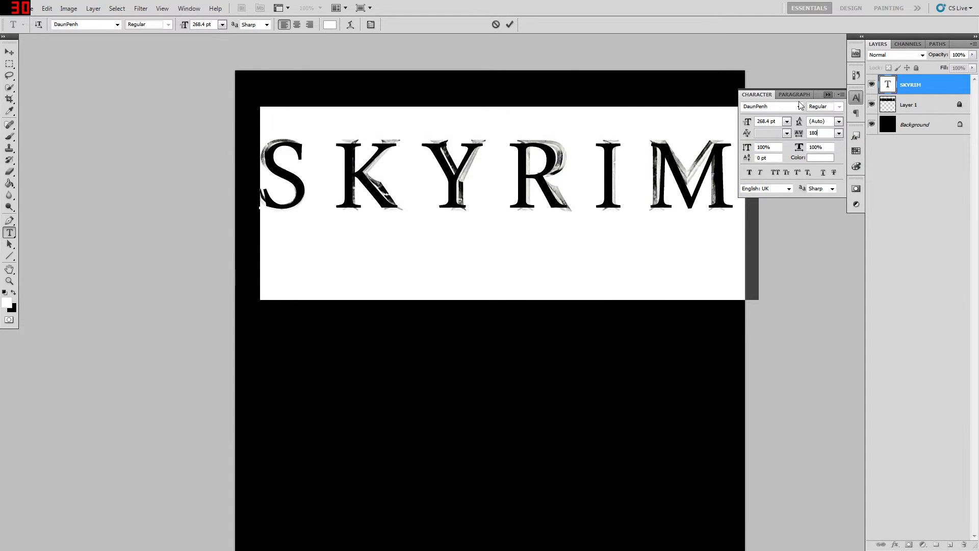
click(9, 52)
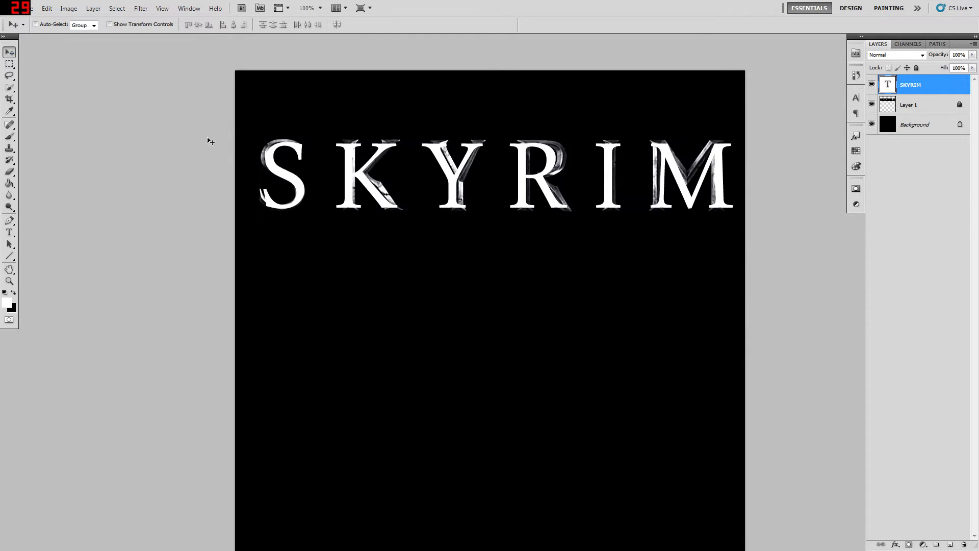
Move the white SKYRIM text just below the metallic lettering and crop the canvas closely around both words.
drag(472, 172, 455, 282)
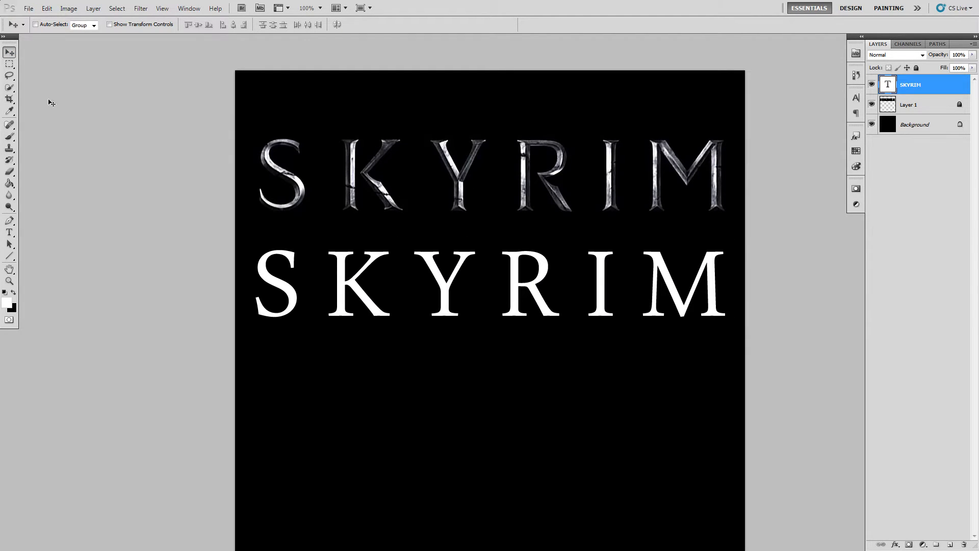
click(9, 98)
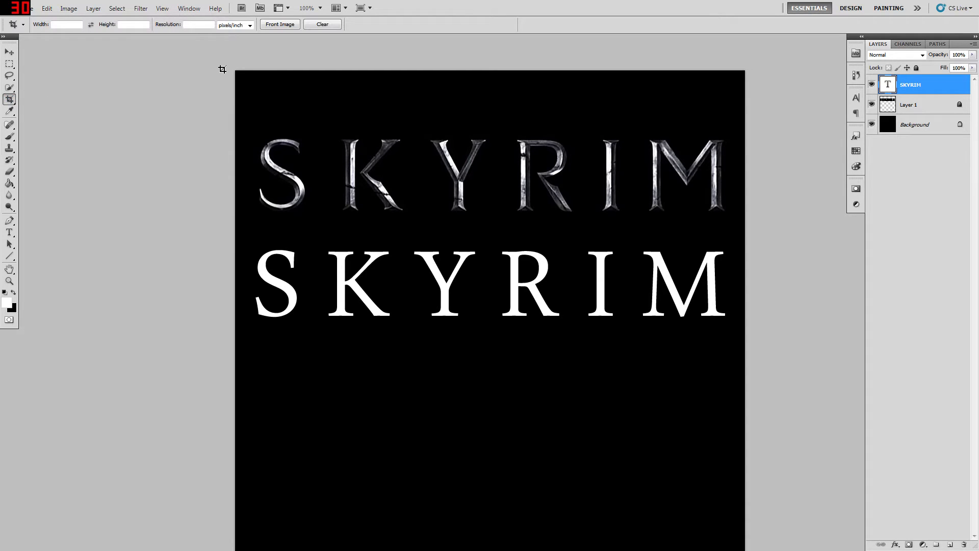
drag(222, 70, 753, 358)
key(Escape)
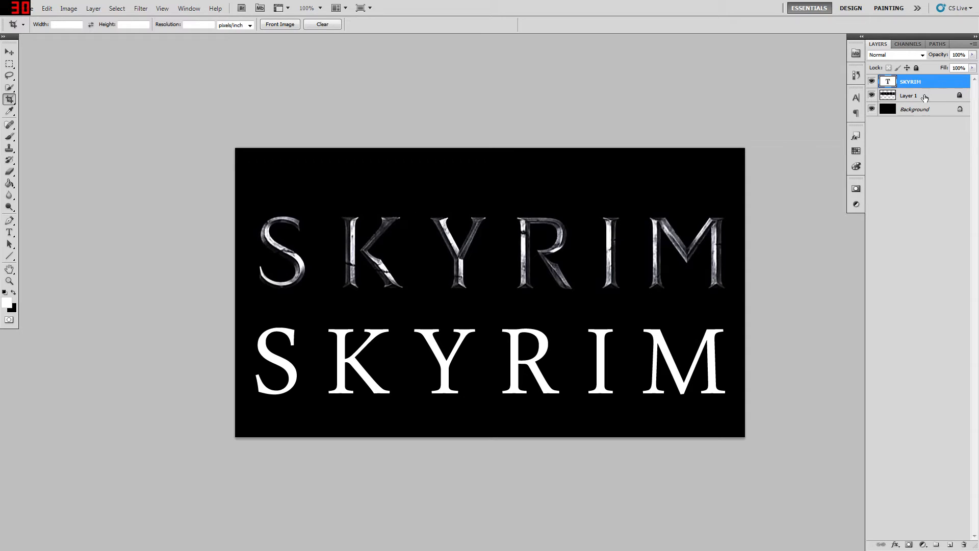
Enable a Bevel and Emboss layer style on the SKYRIM text layer with the Chisel Hard technique.
double_click(936, 85)
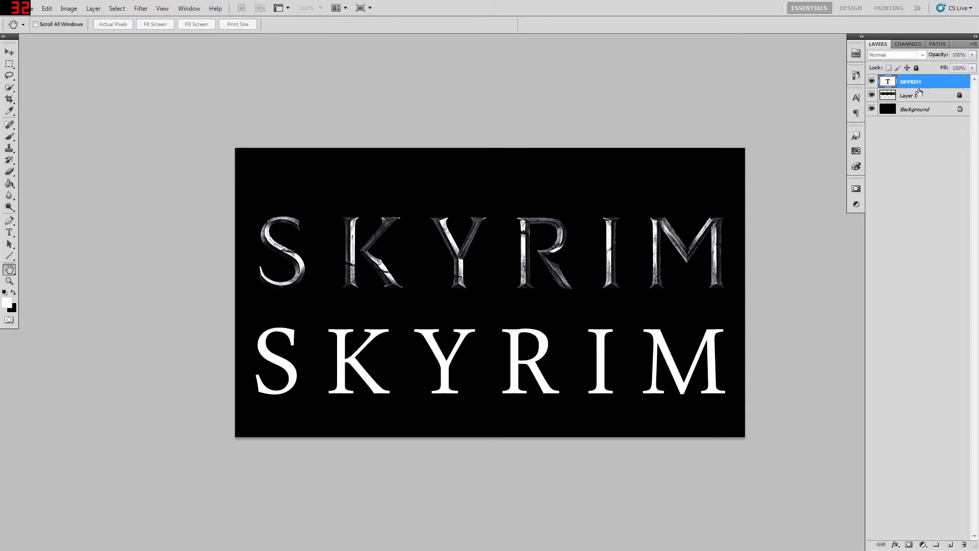
drag(598, 157, 613, 191)
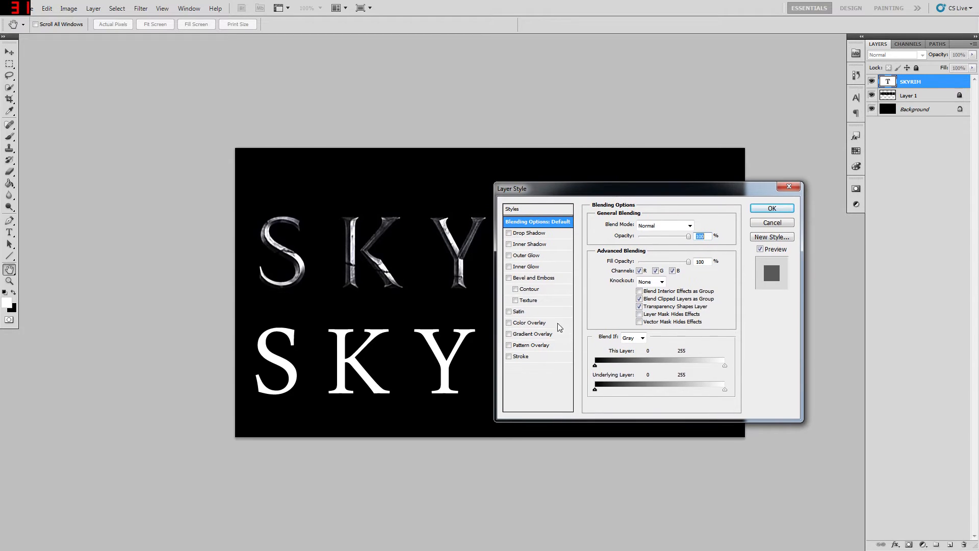
click(509, 278)
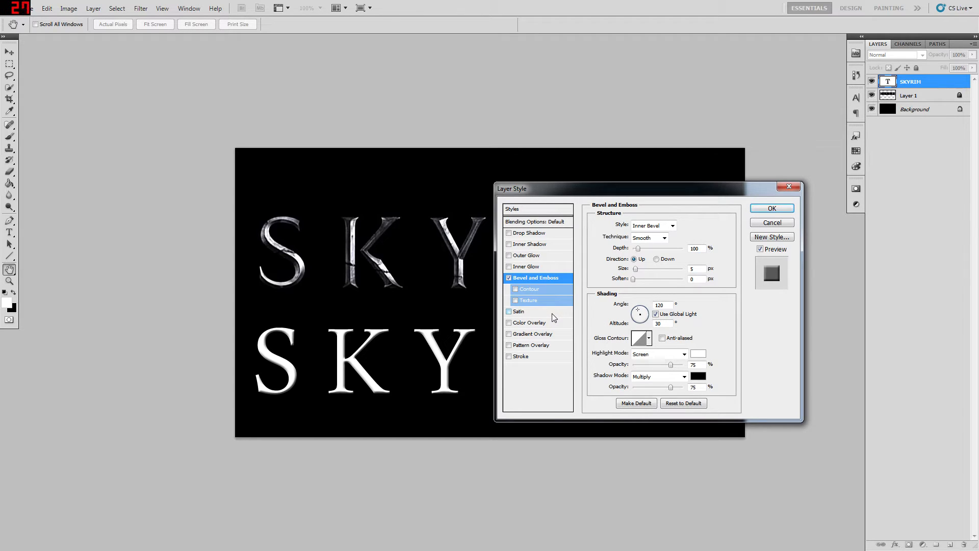
click(664, 240)
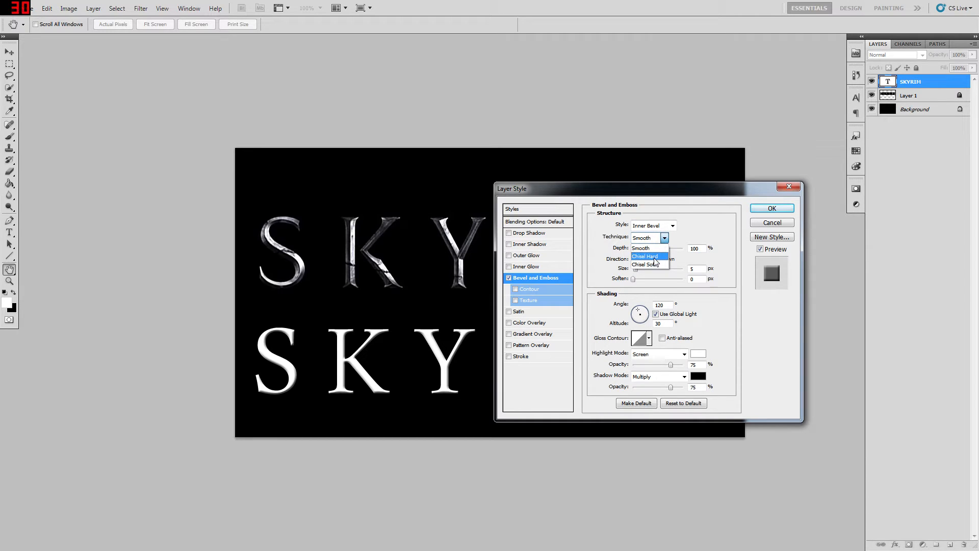
click(656, 257)
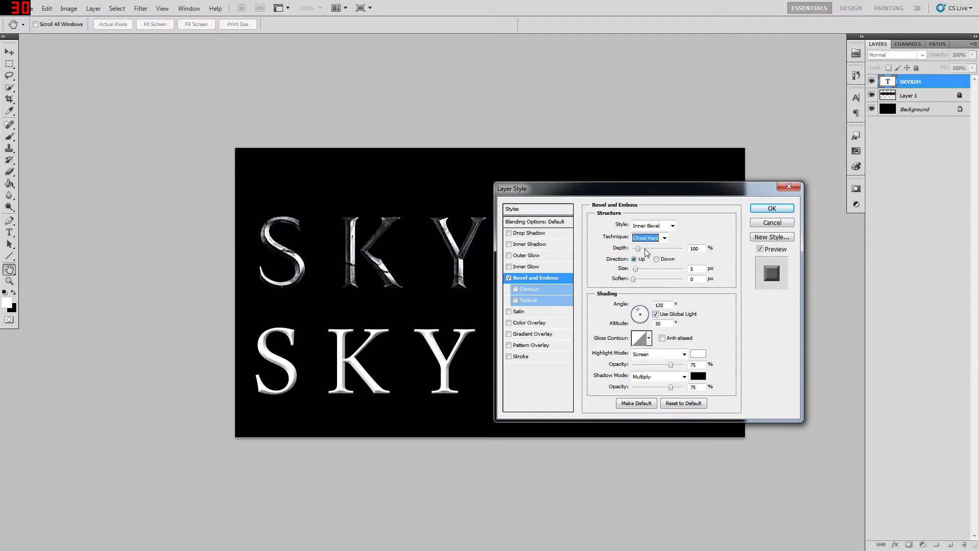
Set the bevel's depth to 419%, size to 9 px, highlight opacity to 100% and shadow opacity to 90%.
double_click(695, 248)
text(400)
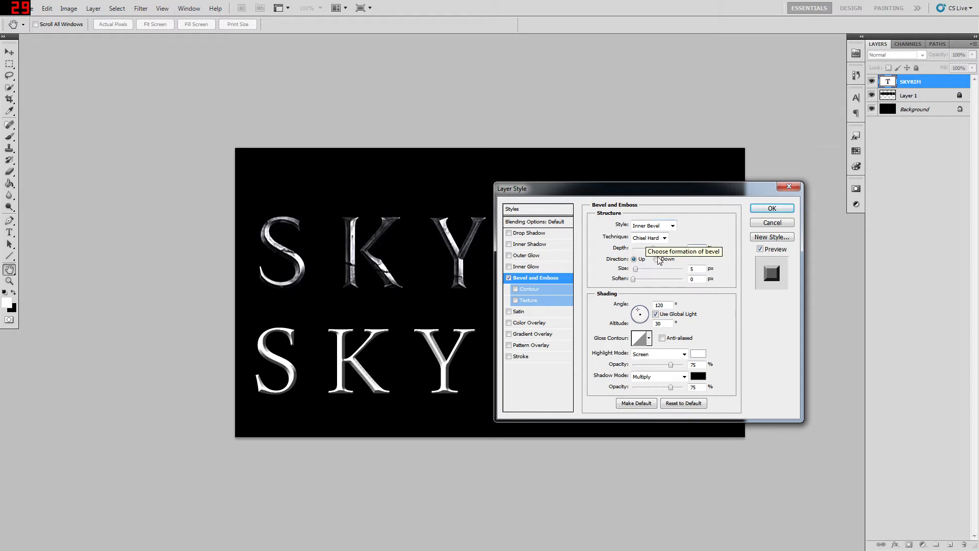
drag(653, 251, 657, 254)
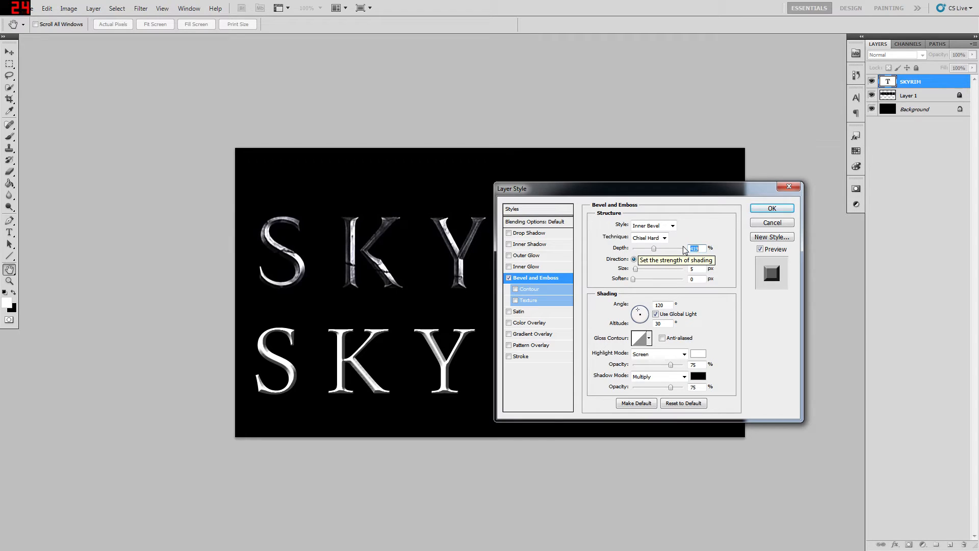
click(640, 271)
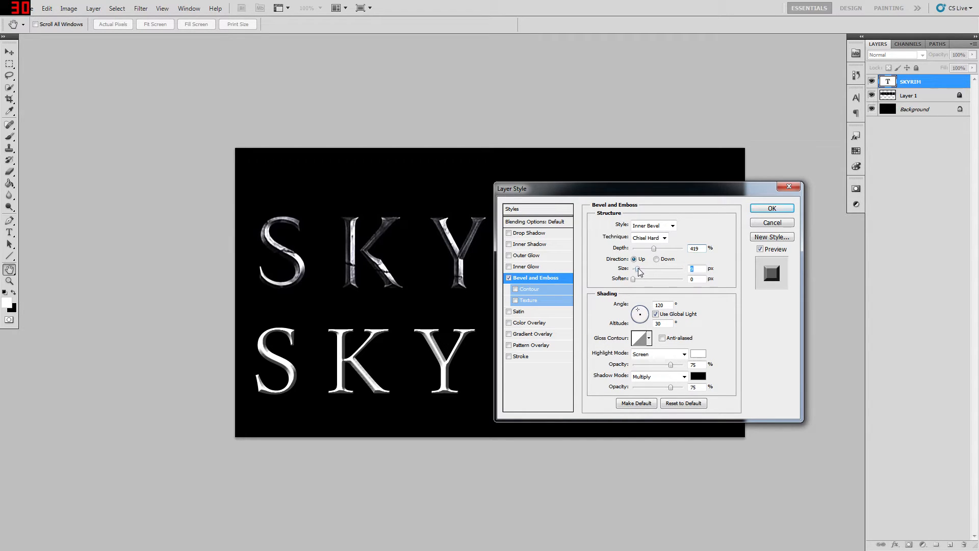
mouse_move(639, 271)
mouse_down()
mouse_move(674, 271)
mouse_move(638, 270)
mouse_up()
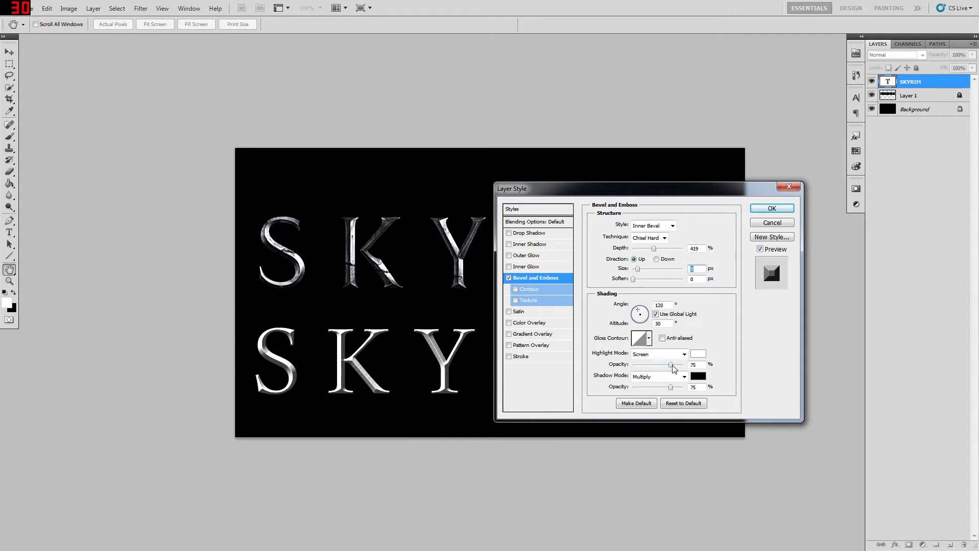
drag(671, 365, 691, 373)
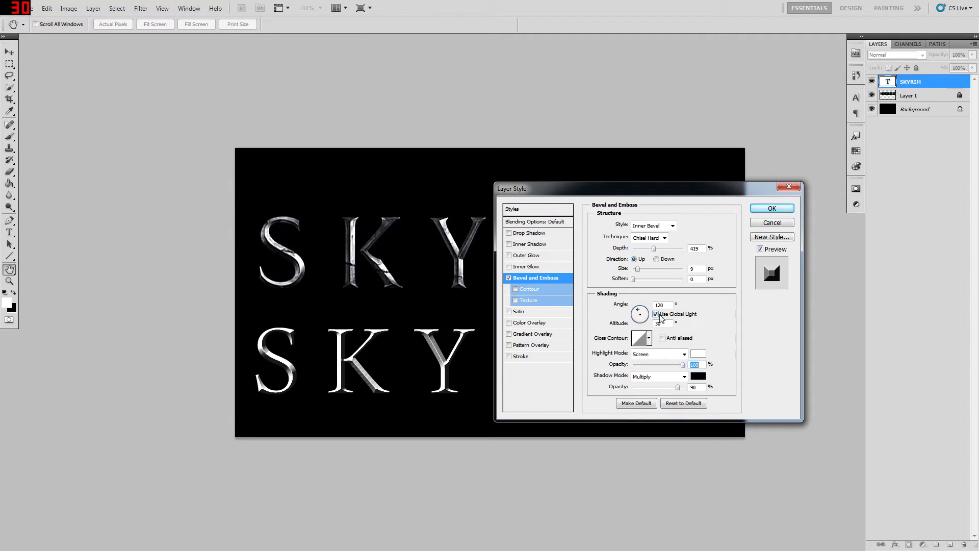
Turn off Use Global Light for the bevel and set its shading angle to 90°.
click(657, 315)
drag(640, 315, 642, 313)
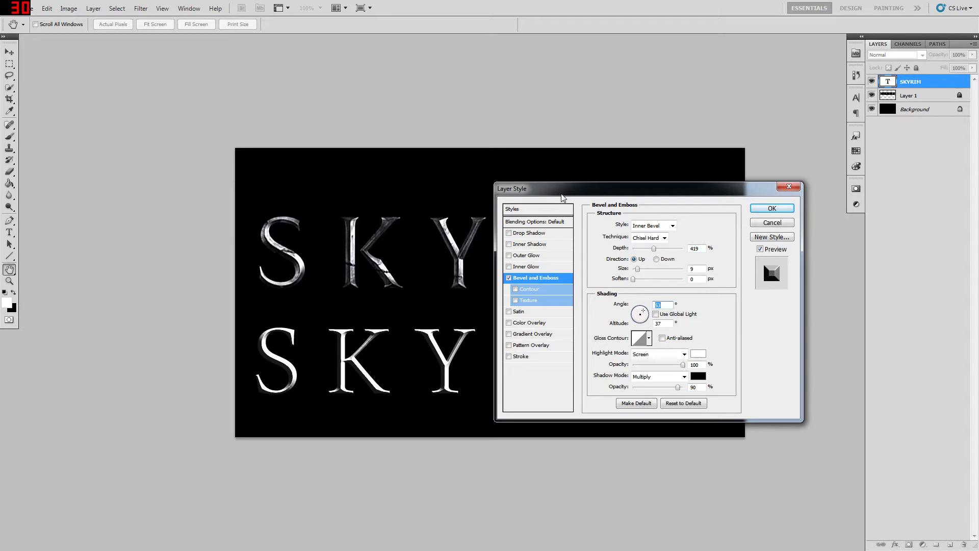
drag(561, 194, 777, 212)
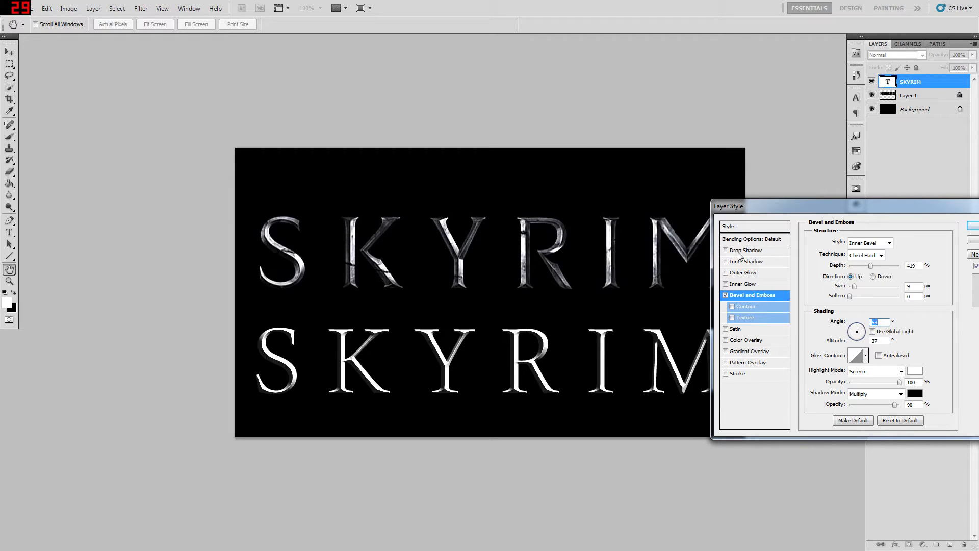
drag(754, 209, 677, 92)
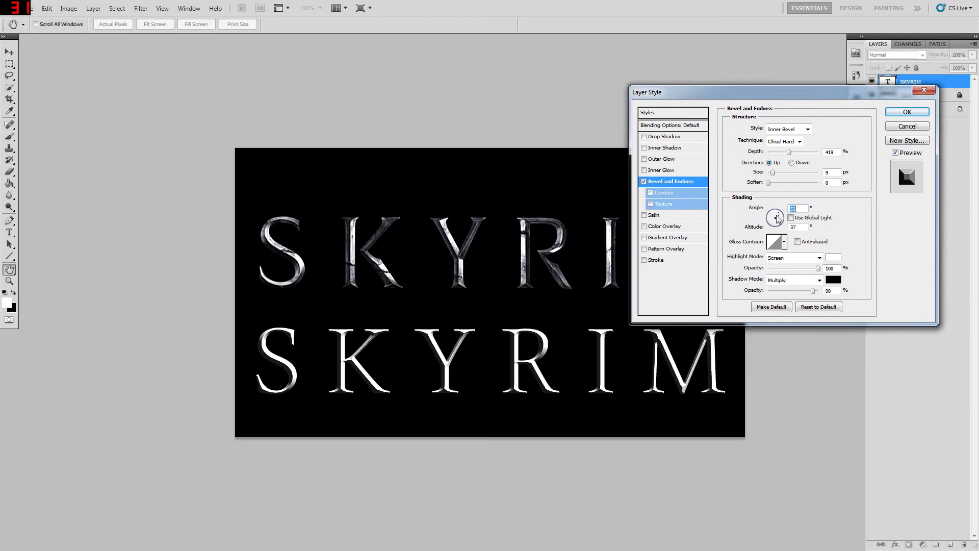
drag(777, 222, 776, 213)
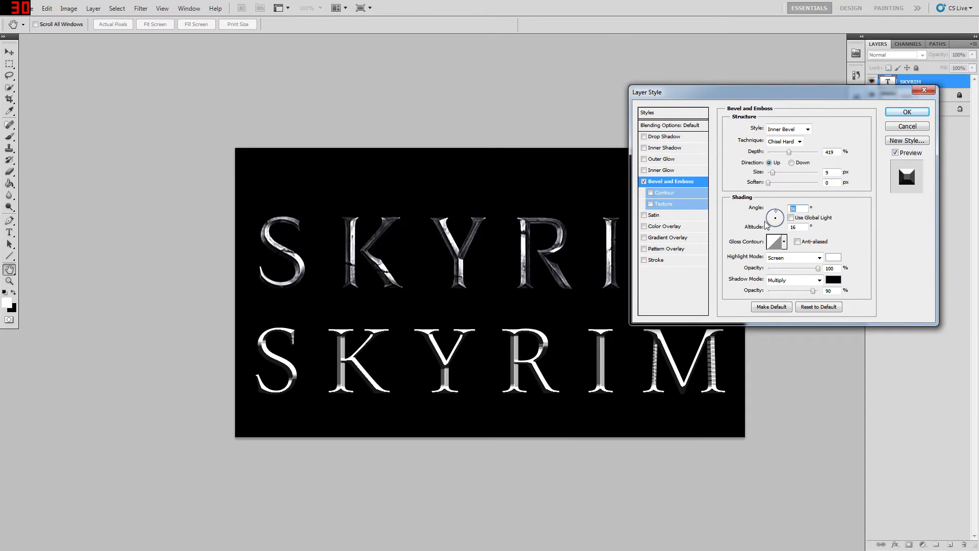
text(90)
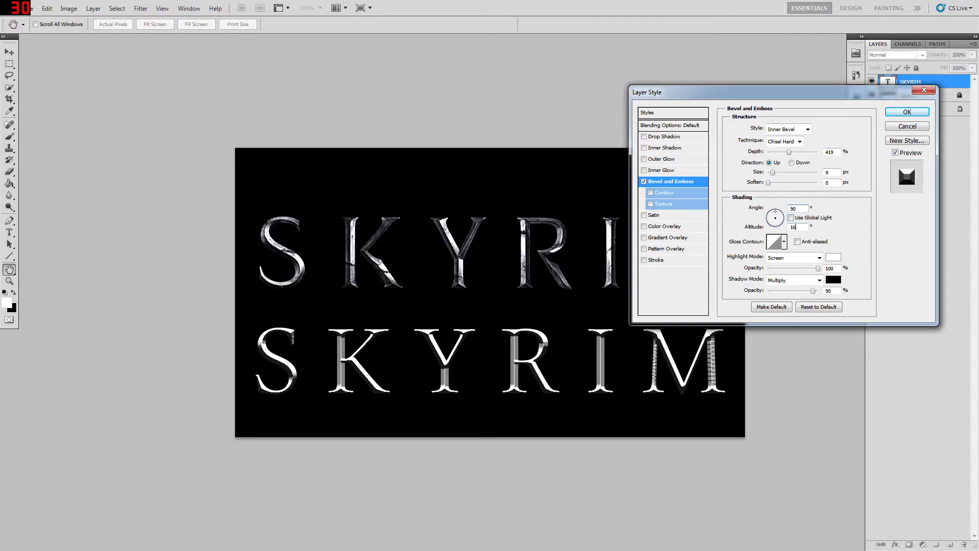
Raise the altitude of the bevel's light source to 50°.
click(775, 212)
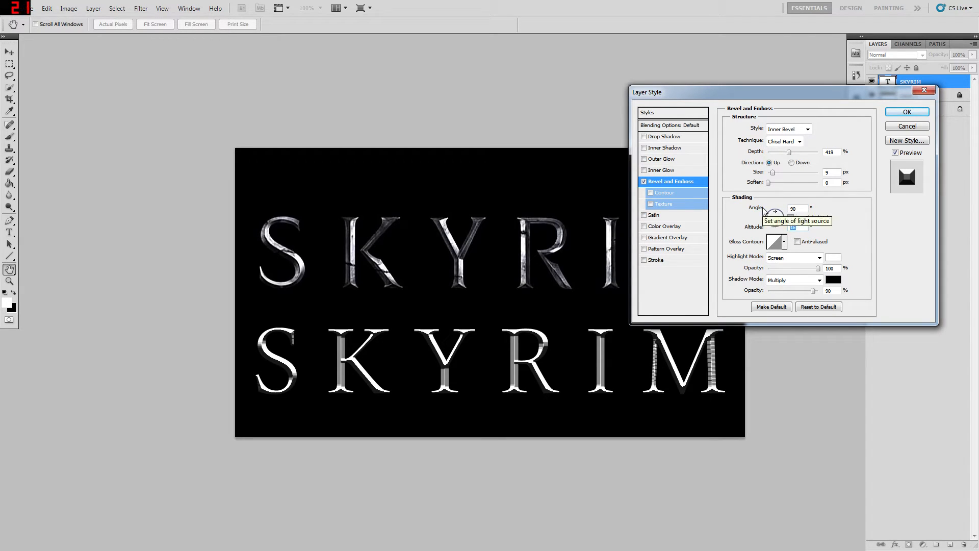
key(Up)
key(Up)
key(Up)
key(Up)
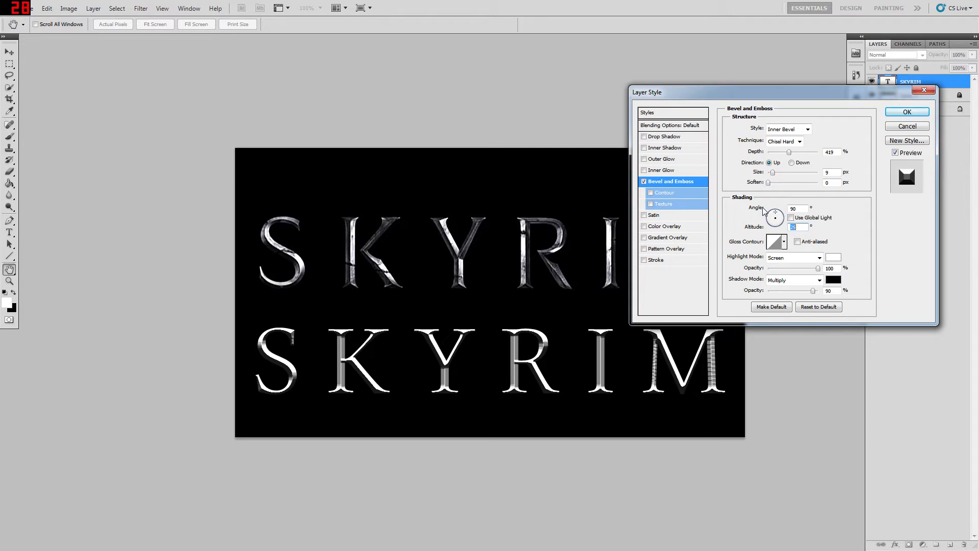
key(Up)
key(Up)
key(Up)
key(Up)
key(Up)
key(Up)
key(Up)
key(Up)
key(Up)
key(Up)
key(Up)
key(Up)
key(Up)
key(Up)
key(Up)
key(Up)
key(Up)
key(Up)
key(Up)
key(Up)
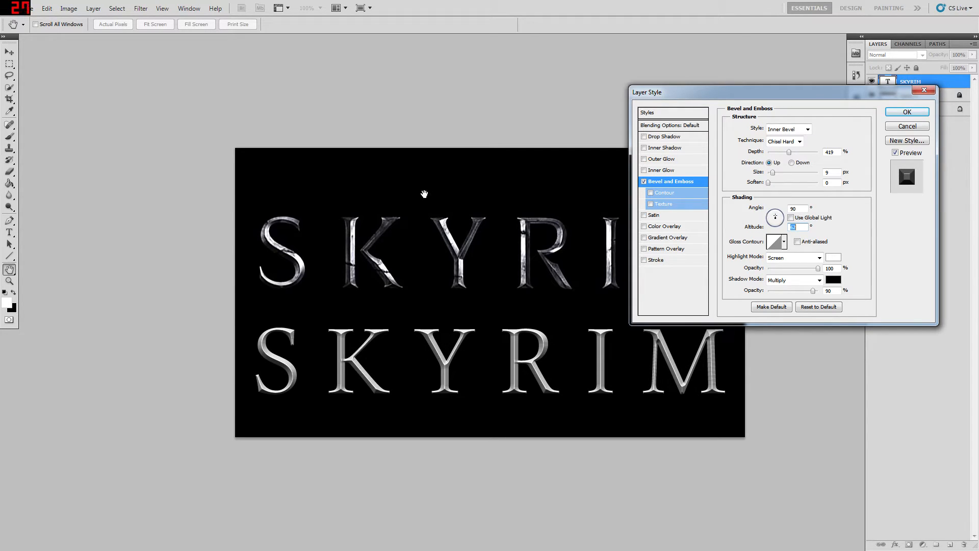
key(Up)
key(Up)
key(Up)
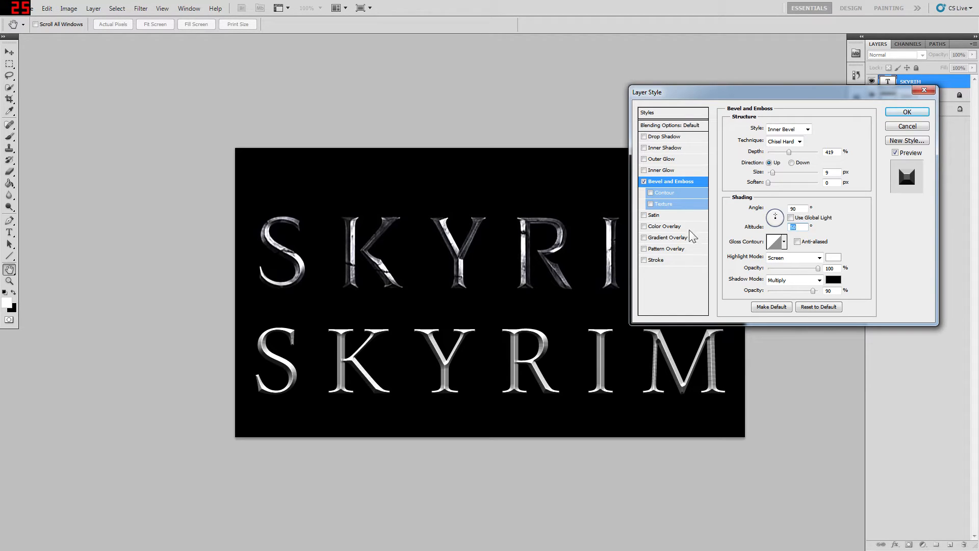
Turn on anti-aliasing for the bevel's gloss contour and choose the single-peak contour preset.
click(797, 241)
click(783, 242)
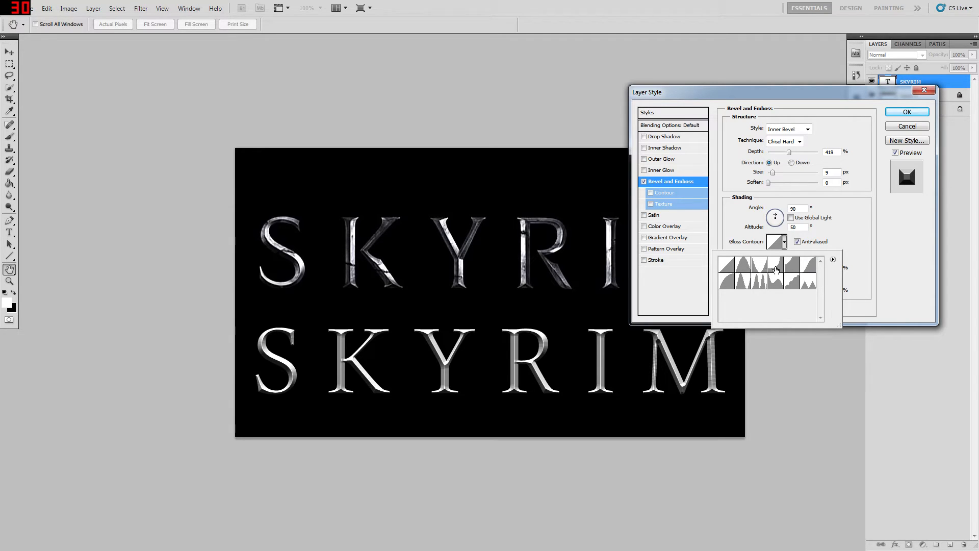
click(745, 266)
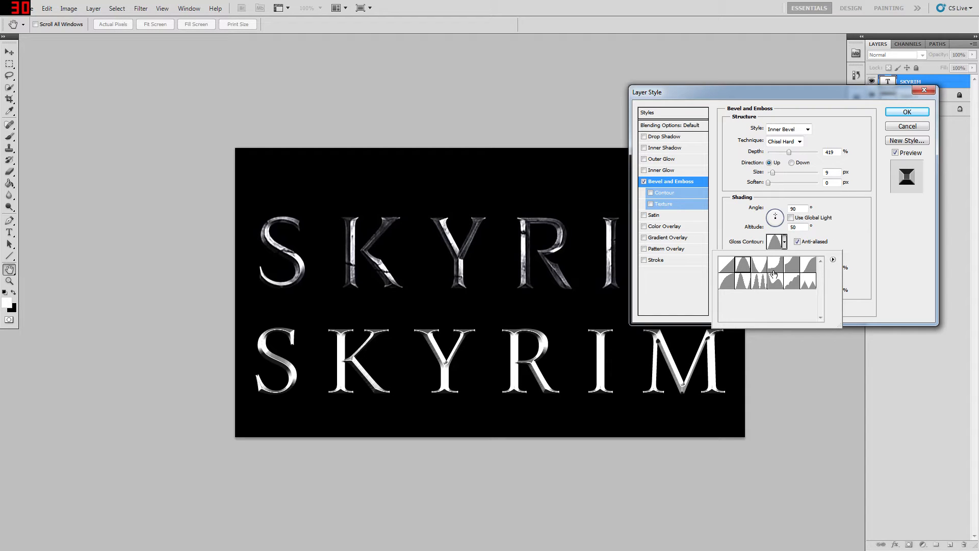
Compare the gloss contour presets on the bevel and choose the Ring contour, the second preset in the second row.
click(760, 267)
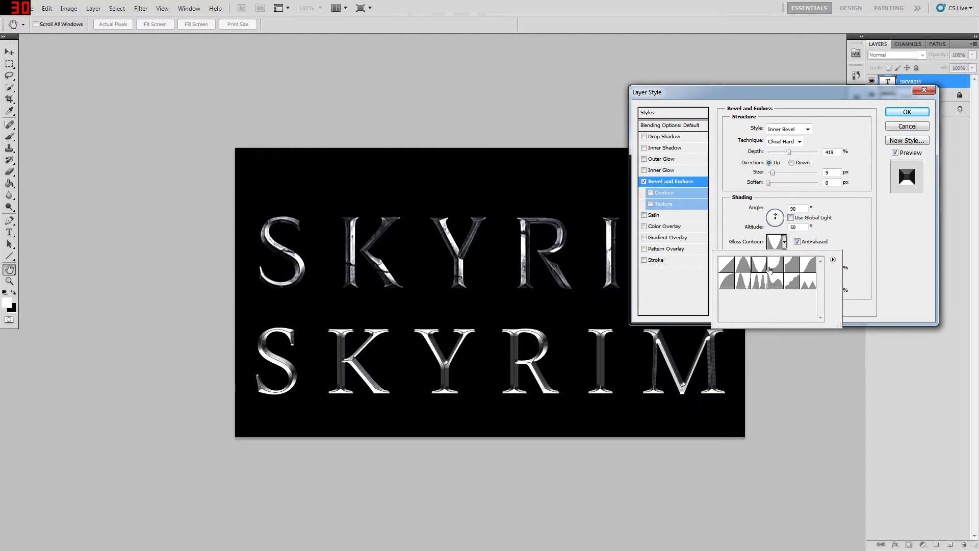
click(775, 266)
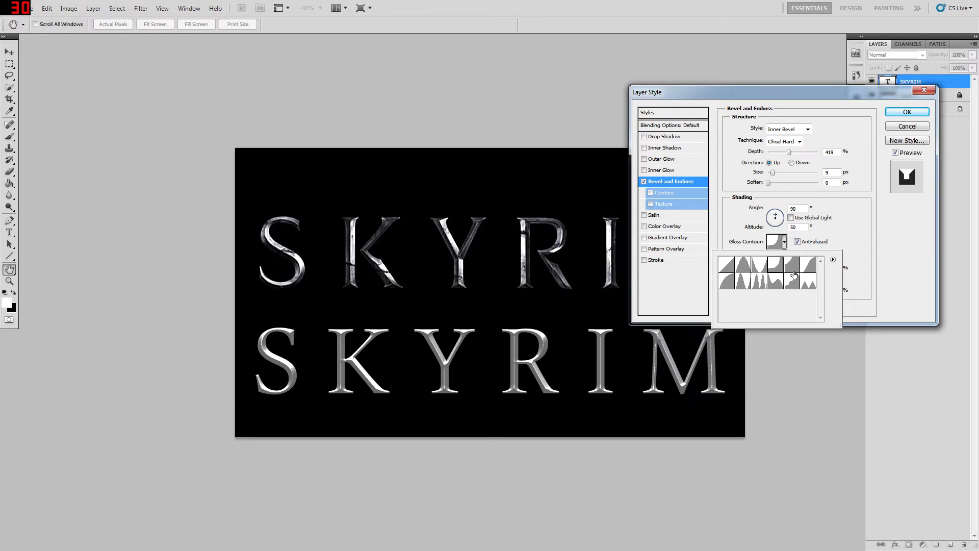
click(791, 267)
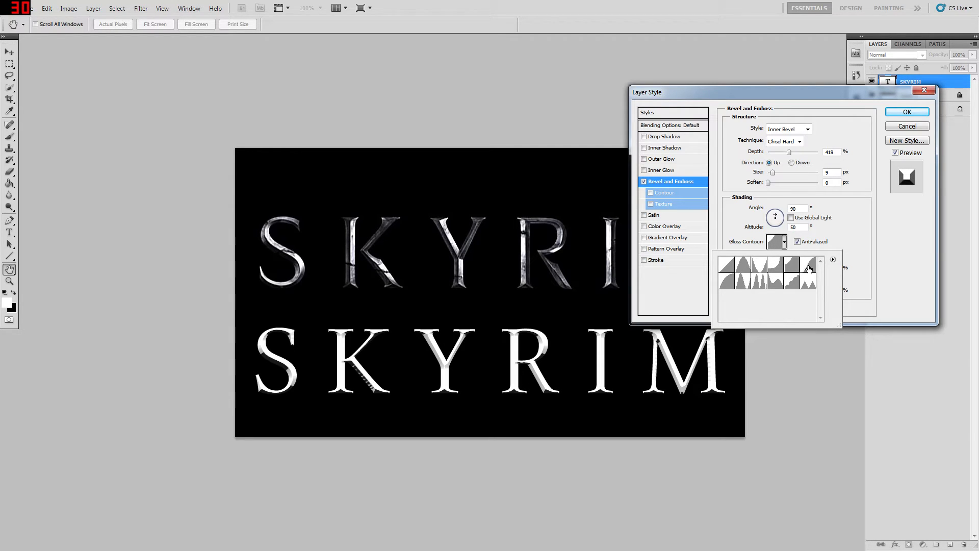
click(809, 267)
click(736, 286)
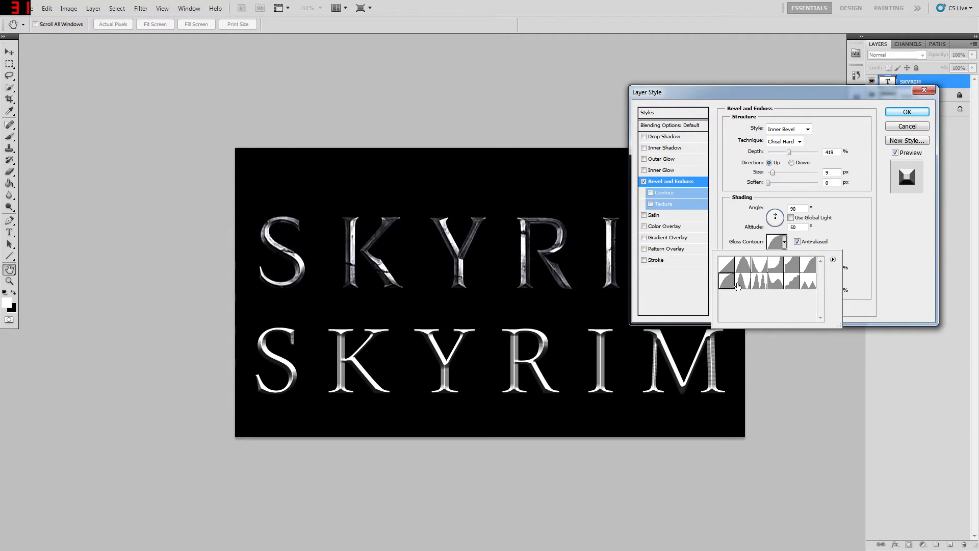
click(745, 283)
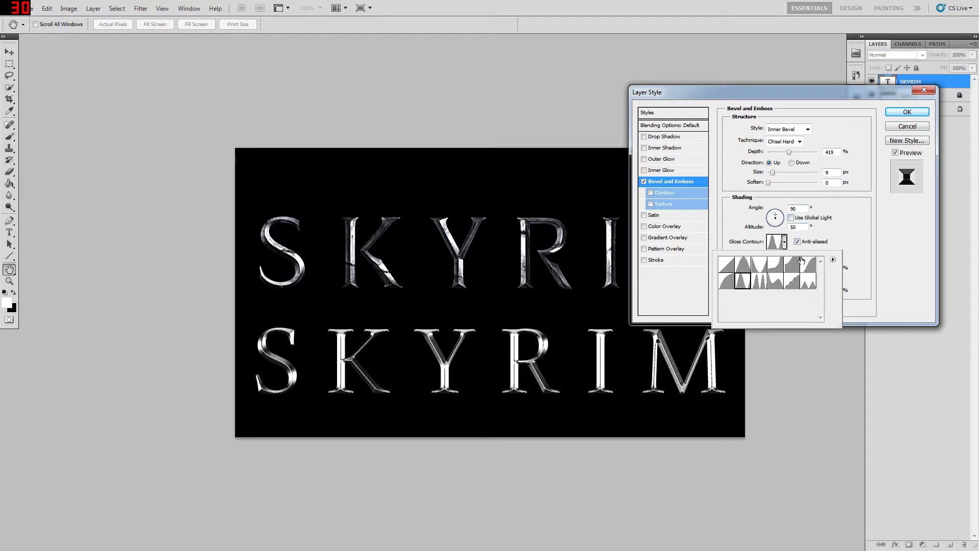
click(855, 240)
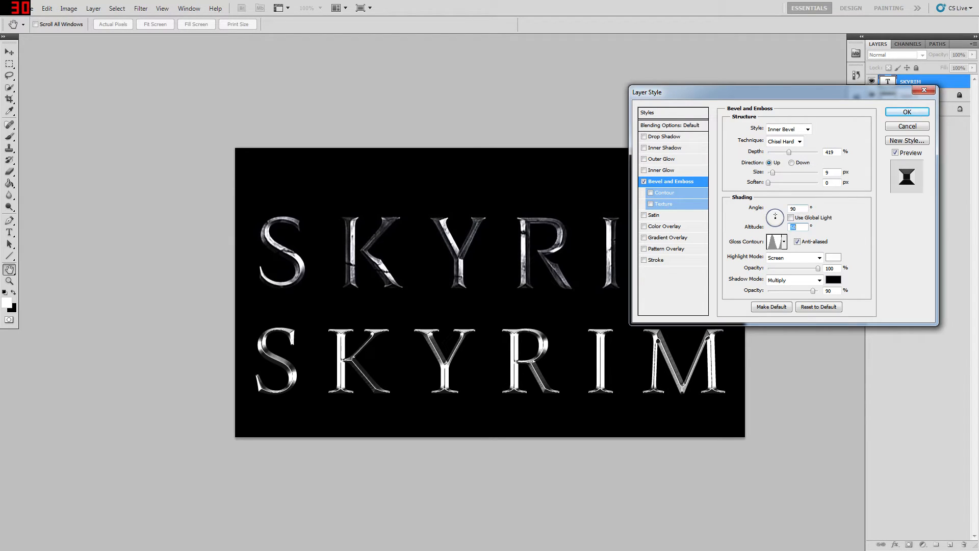
Try lower and higher altitudes for the bevel's light source and set the altitude to 65°.
key(Down)
key(Down)
key(Down)
key(Down)
key(Down)
key(Down)
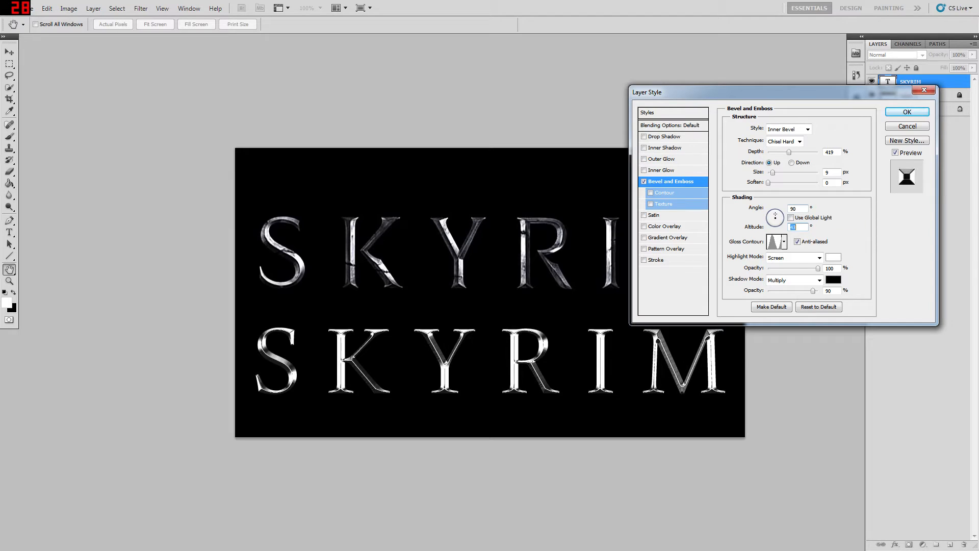
key(Down)
key(Down)
key(Down)
key(Down)
key(Down)
key(Down)
key(Down)
key(Up)
key(Up)
key(Up)
key(Up)
key(Up)
key(Up)
key(Up)
key(Up)
key(Up)
key(Up)
key(Up)
key(Up)
key(Up)
key(Up)
key(Up)
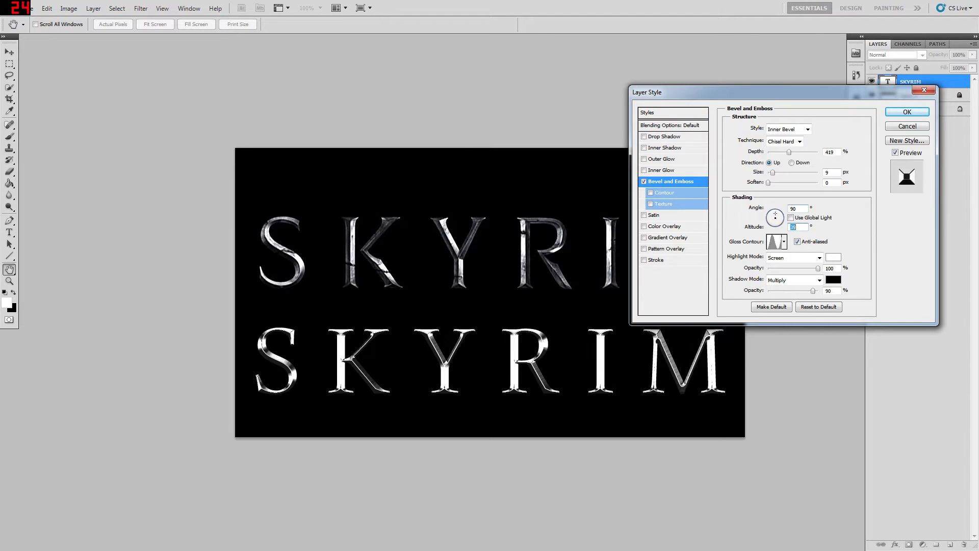
key(Up)
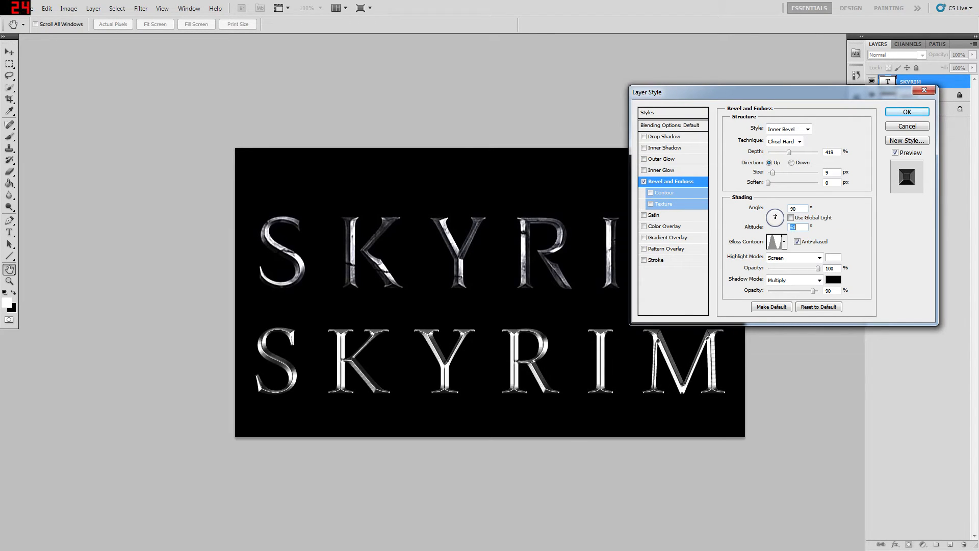
key(Up)
key(Up)
key(Up)
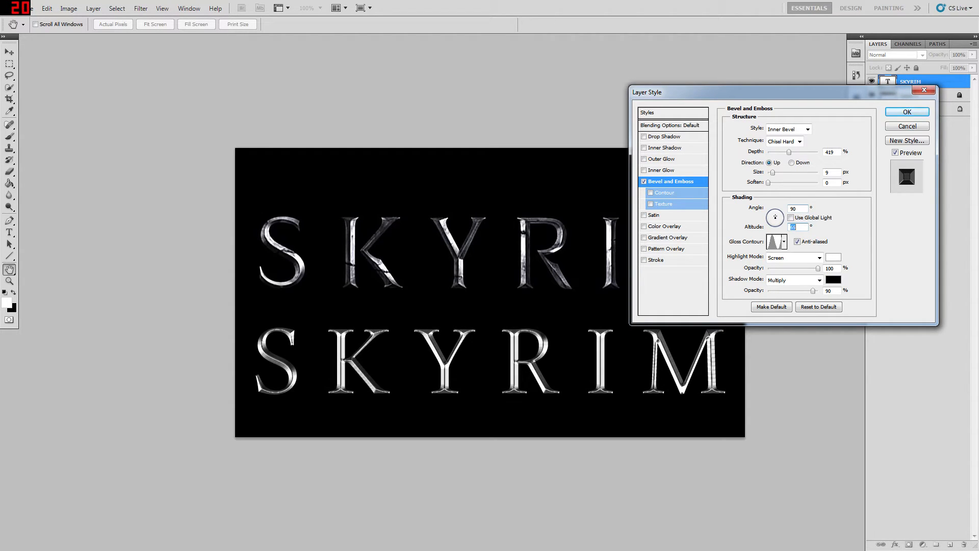
Sweep the bevel's shading angle through lower and higher values to compare the lighting, and set it to 95°.
click(805, 209)
key(Up)
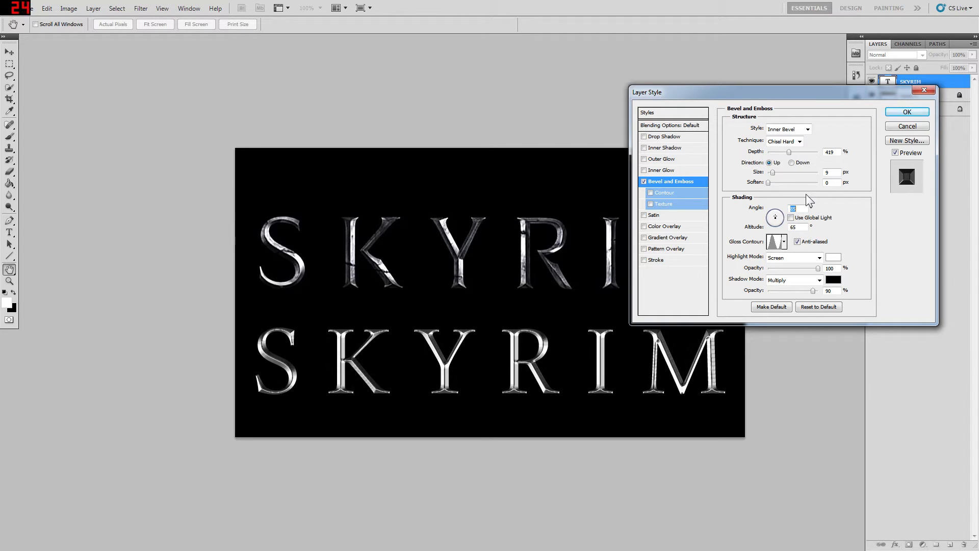
key(Down)
key(Down)
key(Down)
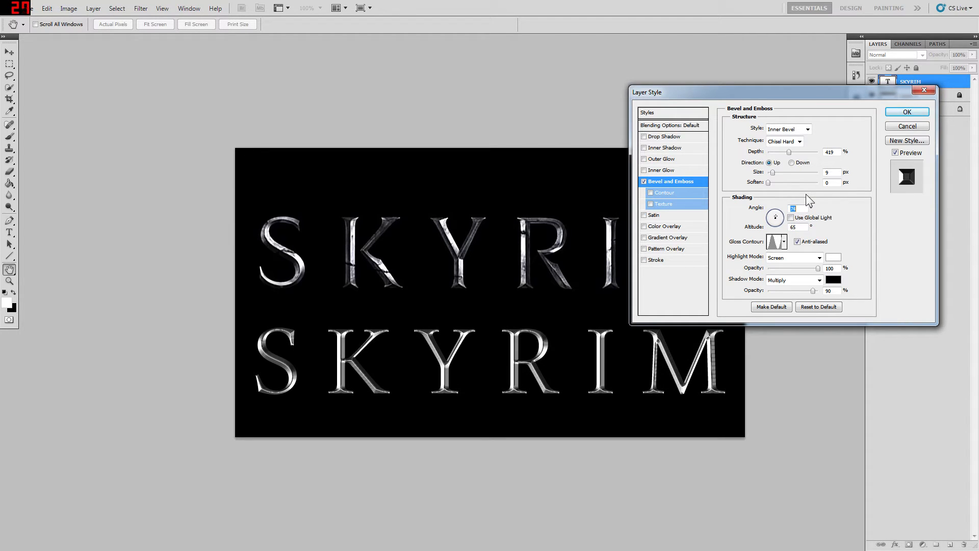
key(Up)
key(Up)
key(Up)
key(Up)
key(Up)
key(Up)
key(Up)
key(Up)
key(Up)
key(Up)
key(Up)
key(Up)
key(Up)
key(Up)
key(Up)
key(Up)
key(Up)
key(Up)
key(Up)
key(Up)
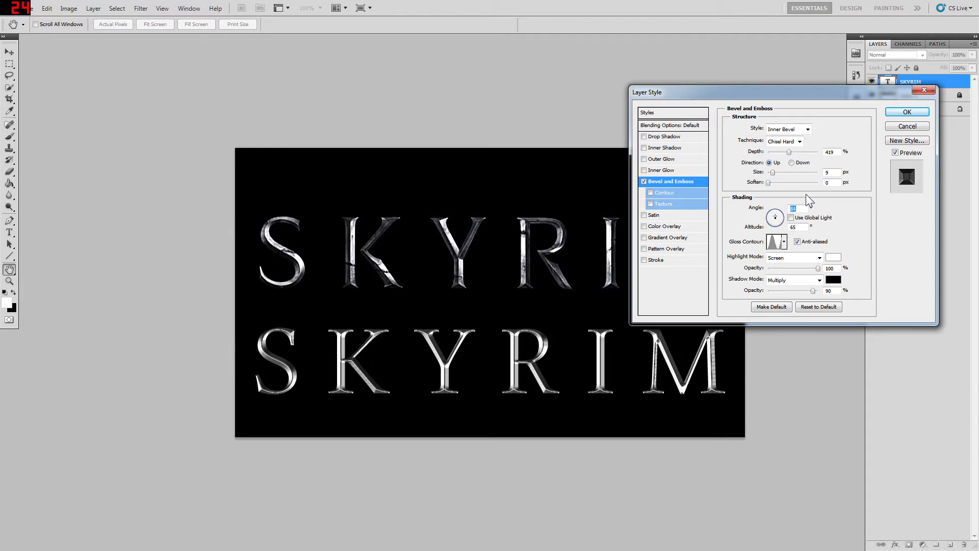
key(Up)
key(Up)
key(Up)
key(Up)
key(Up)
key(Up)
key(Up)
key(Up)
key(Up)
key(Up)
key(Up)
key(Up)
key(Up)
key(Up)
key(Up)
key(Up)
key(Up)
key(Up)
key(Up)
key(Up)
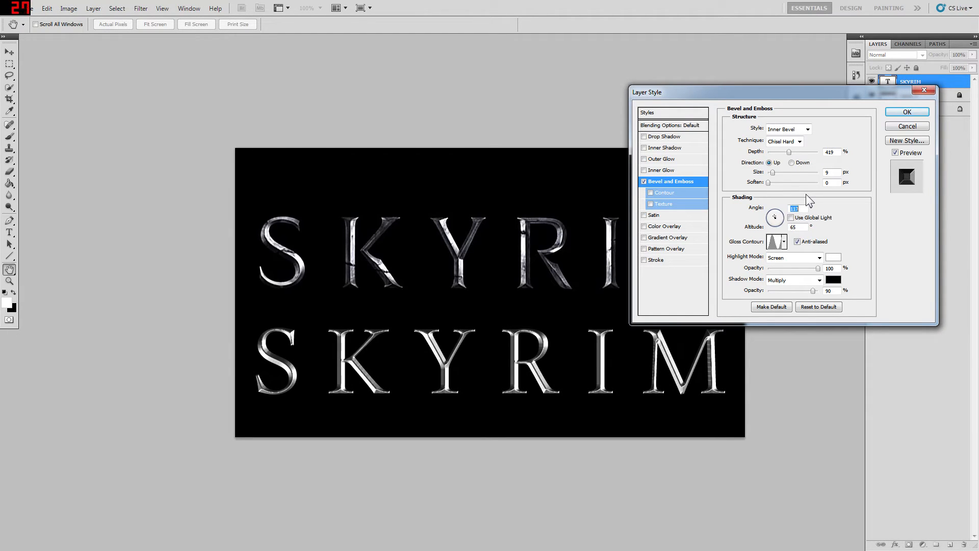
key(Up)
key(Up)
key(Up)
key(Up)
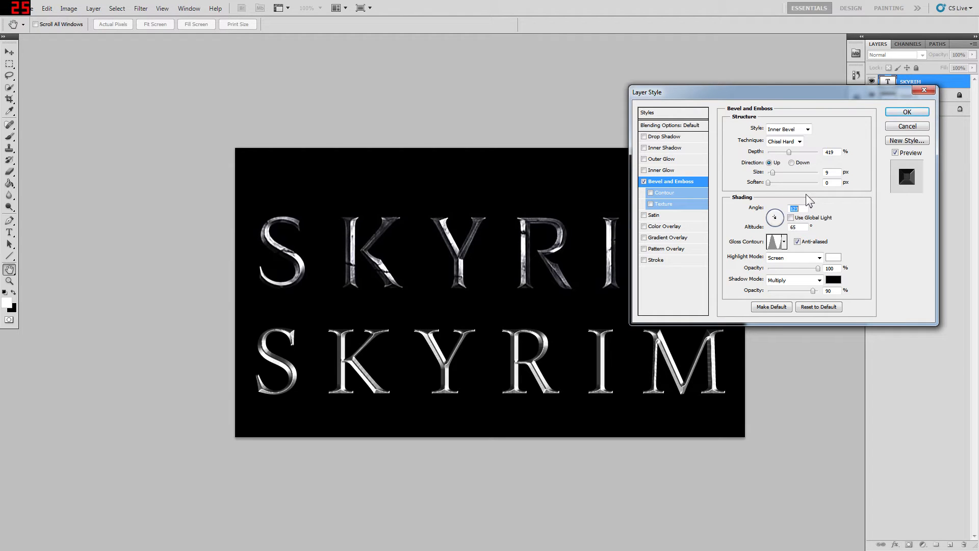
key(Up)
key(Up)
key(Up)
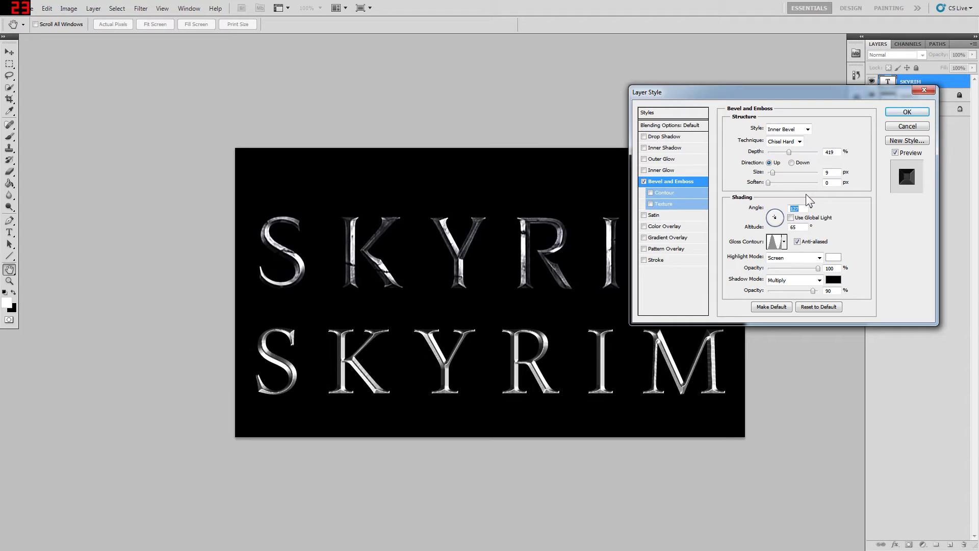
key(Down)
key(Down)
key(Down)
key(Down)
key(Down)
key(Down)
key(Down)
key(Down)
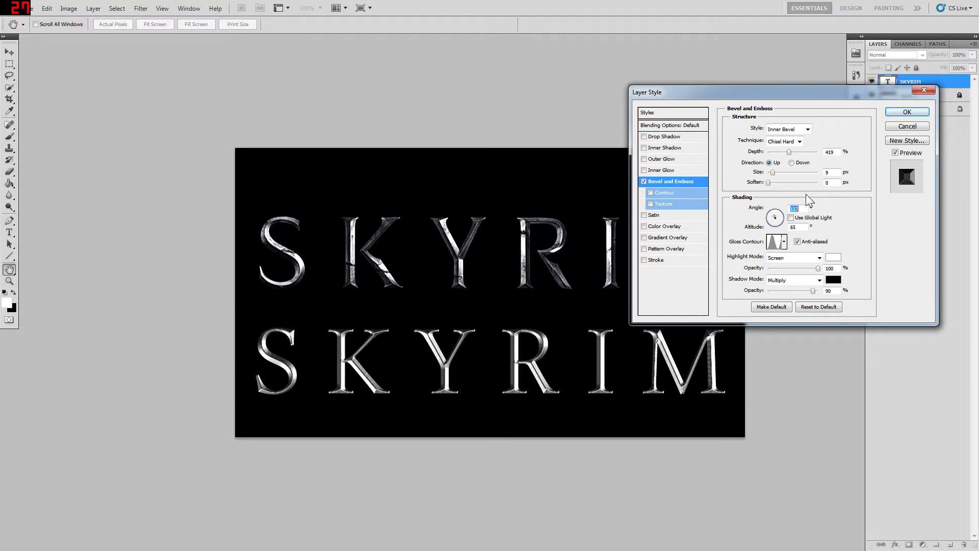
key(Down)
key(Down)
key(Down)
key(Down)
key(Down)
key(Down)
key(Down)
key(Down)
key(Down)
key(Down)
key(Down)
key(Down)
key(Down)
key(Down)
key(Down)
key(Down)
key(Down)
key(Down)
key(Down)
key(Down)
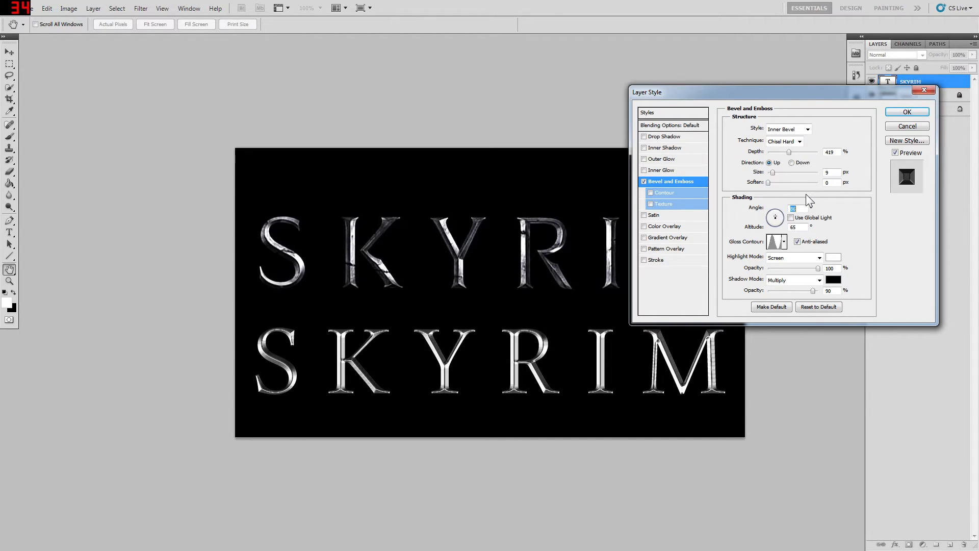
key(Down)
key(Down)
key(Down)
key(Down)
key(Down)
key(Down)
key(Down)
key(Down)
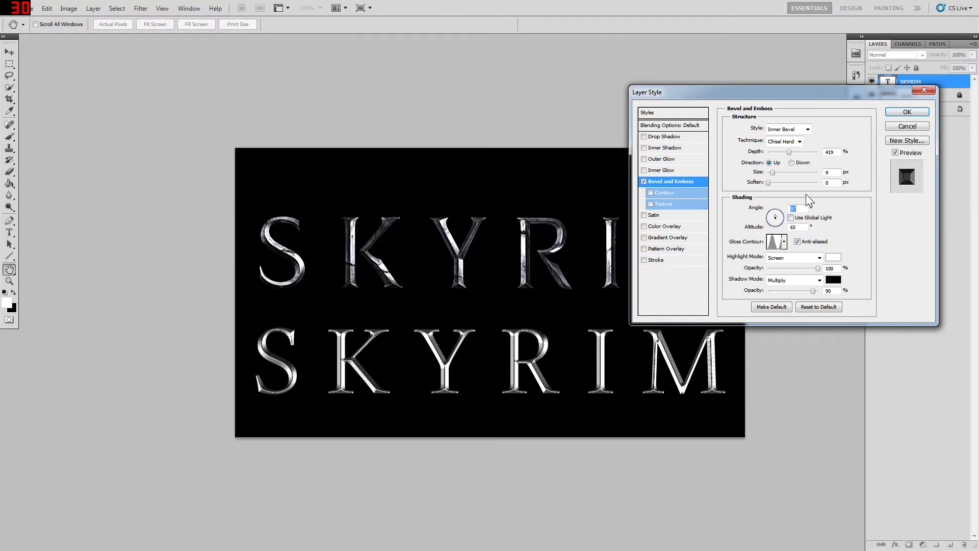
key(Down)
key(Down)
key(Down)
key(Down)
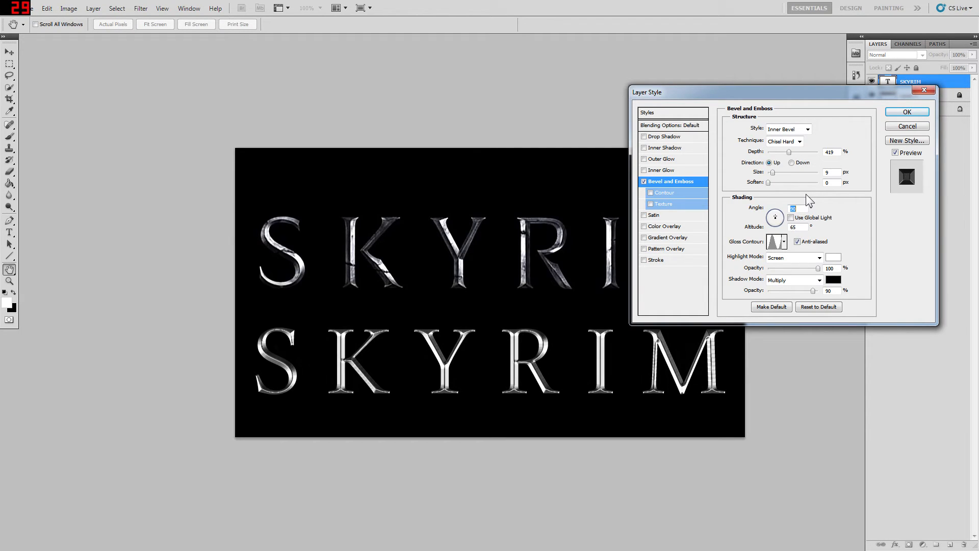
key(Down)
key(Down)
key(Down)
key(Down)
key(Down)
key(Down)
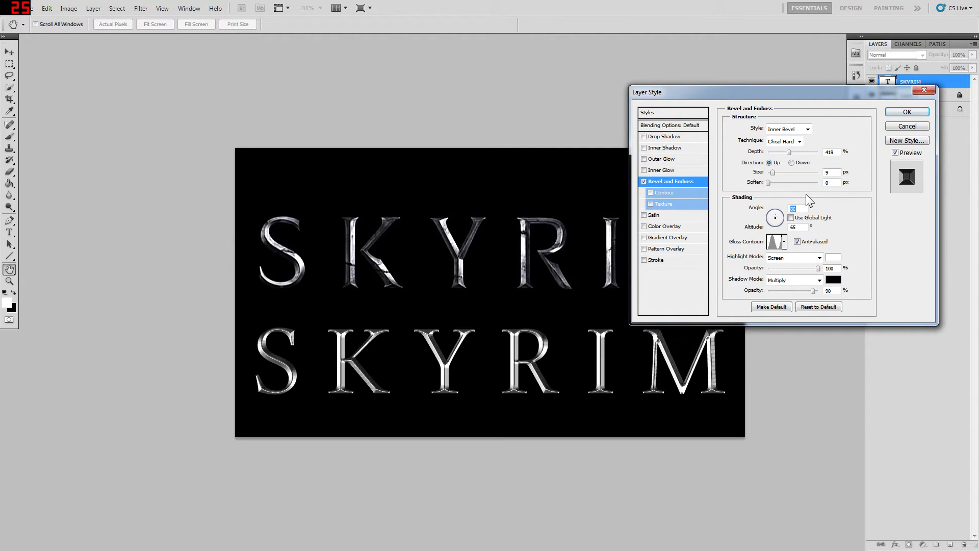
key(Up)
key(Up)
key(Up)
key(Up)
key(Up)
key(Up)
key(Up)
key(Up)
key(Up)
key(Up)
key(Up)
key(Up)
key(Up)
key(Up)
key(Up)
key(Up)
key(Up)
key(Up)
key(Up)
key(Up)
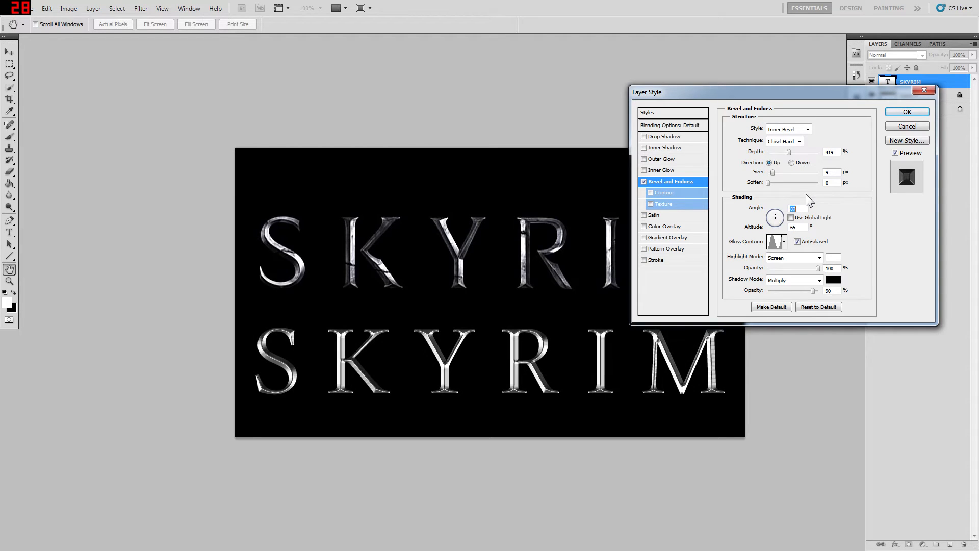
key(Down)
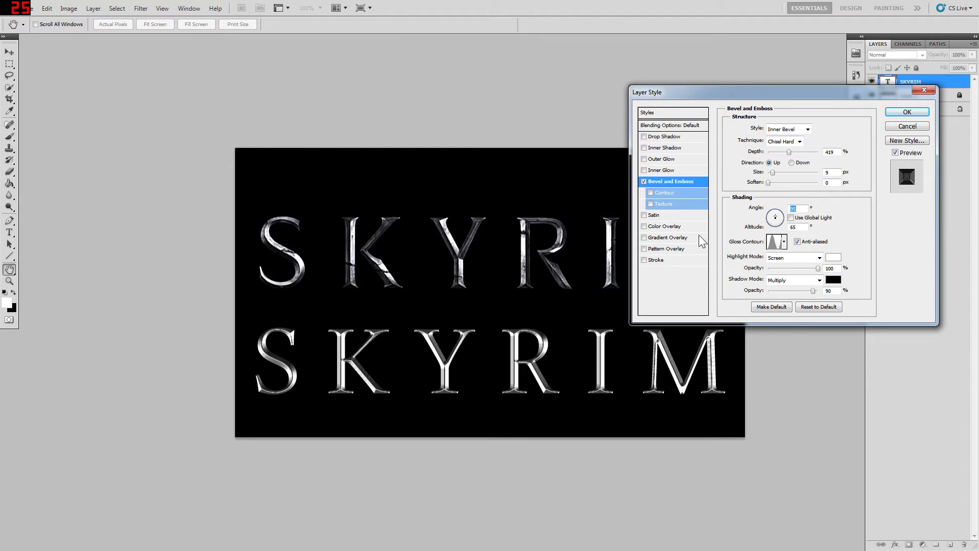
Lower the bevel's highlight opacity to about 74% and raise its shadow opacity slightly.
click(819, 269)
mouse_move(807, 271)
mouse_down()
mouse_move(786, 269)
mouse_move(809, 270)
mouse_move(799, 292)
mouse_move(825, 294)
mouse_up()
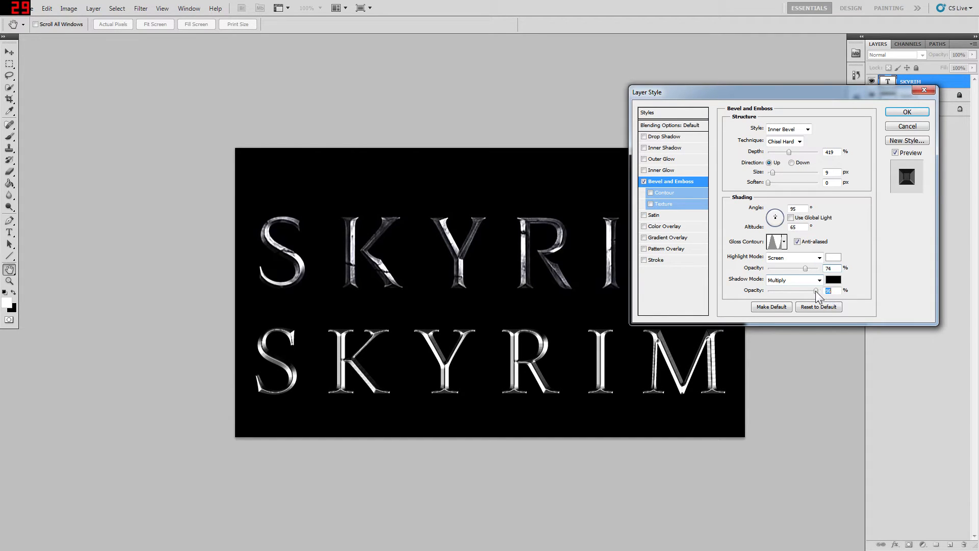
Set the bevel's shadow opacity to 90% and change its highlight mode to Normal at 100% opacity.
drag(815, 290, 812, 290)
click(802, 258)
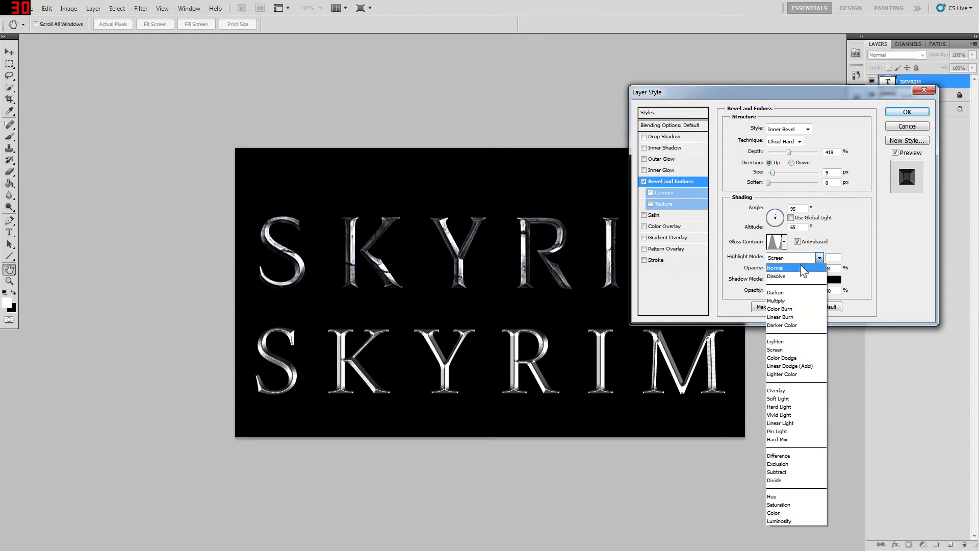
click(800, 269)
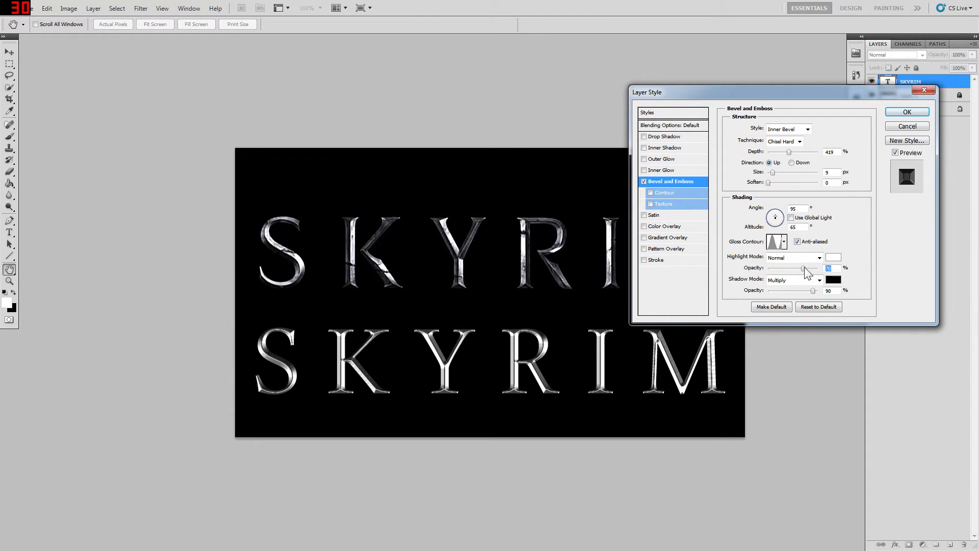
drag(804, 267, 820, 284)
Lower the bevel's depth slightly and set its shadow opacity to 92%.
mouse_move(789, 153)
mouse_down()
mouse_move(775, 157)
mouse_move(788, 159)
mouse_up()
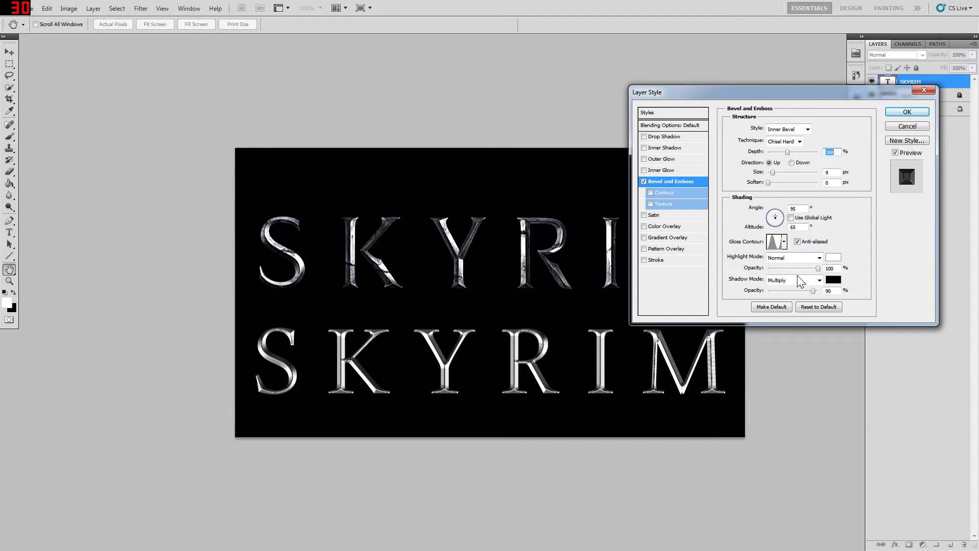
mouse_move(813, 290)
mouse_down()
mouse_move(802, 292)
mouse_move(825, 292)
mouse_move(812, 291)
mouse_up()
drag(813, 292, 813, 292)
Enable the bevel's Contour with anti-aliasing, try its range up to 100%, and set the range to 46%.
click(650, 193)
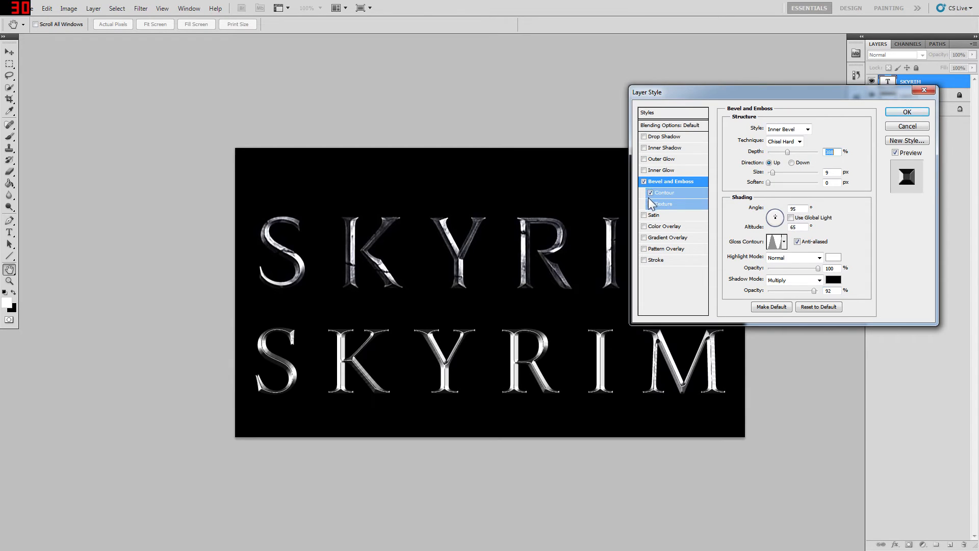
click(661, 193)
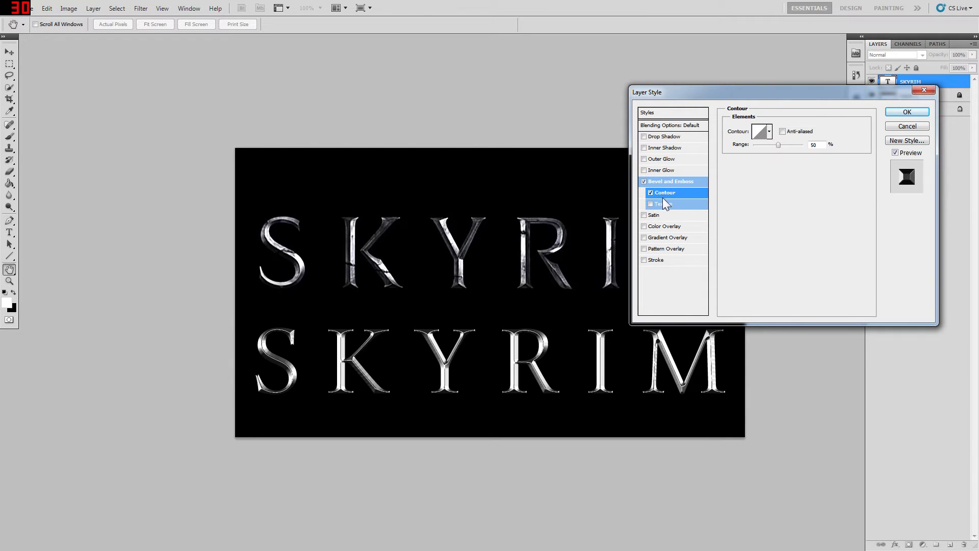
click(782, 131)
mouse_move(776, 144)
mouse_down()
mouse_move(767, 145)
mouse_move(796, 151)
mouse_move(754, 155)
mouse_move(769, 152)
mouse_up()
drag(773, 151, 801, 156)
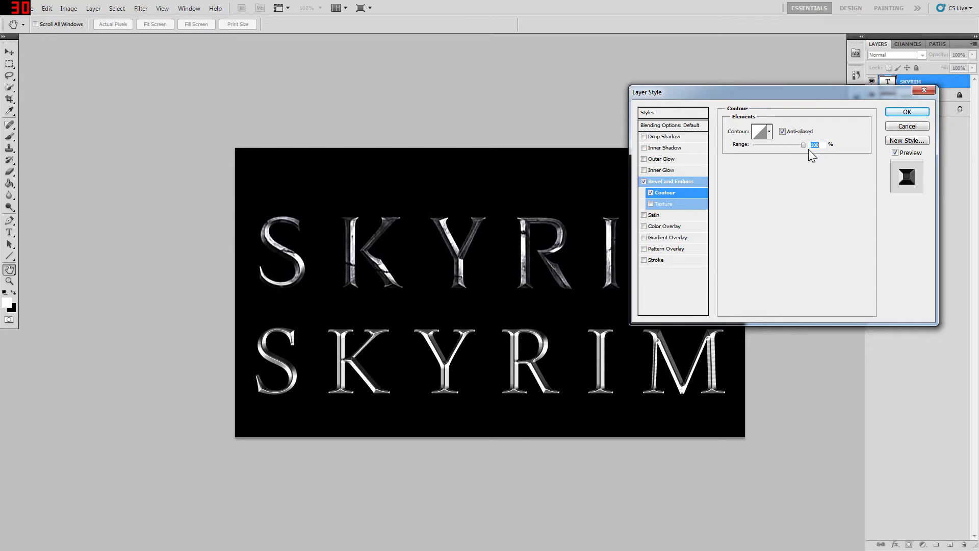
drag(800, 150, 776, 149)
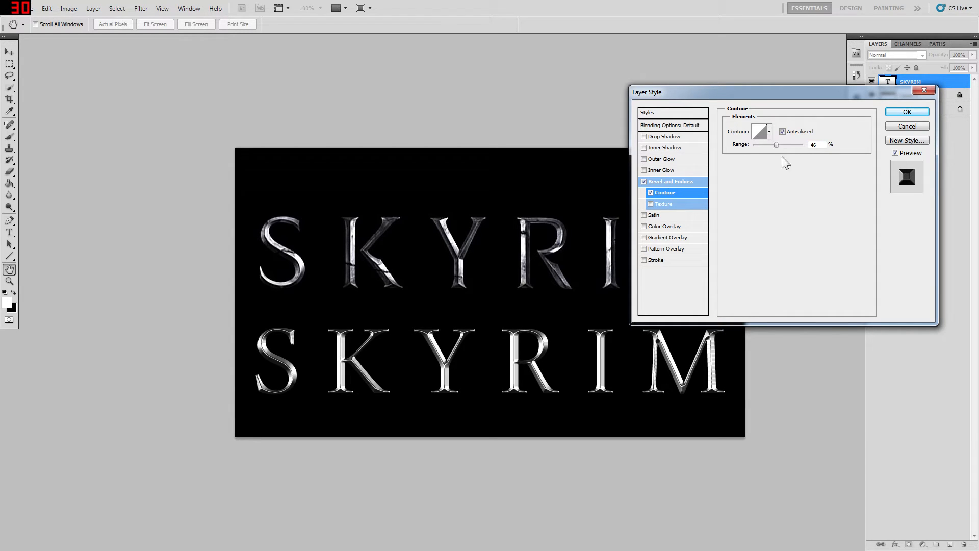
Try each of the contour presets on the bevel's Contour to compare their edges, returning to Linear.
click(760, 131)
click(553, 156)
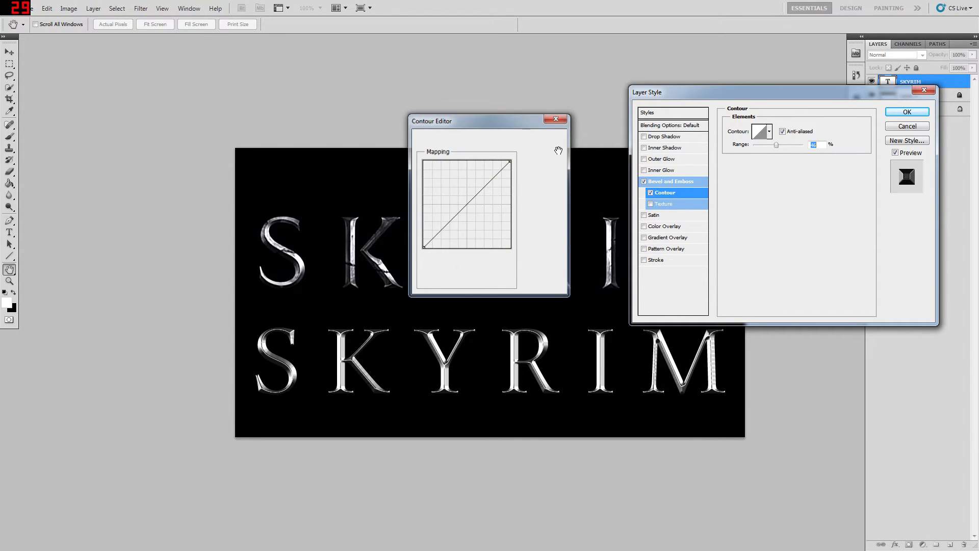
click(769, 131)
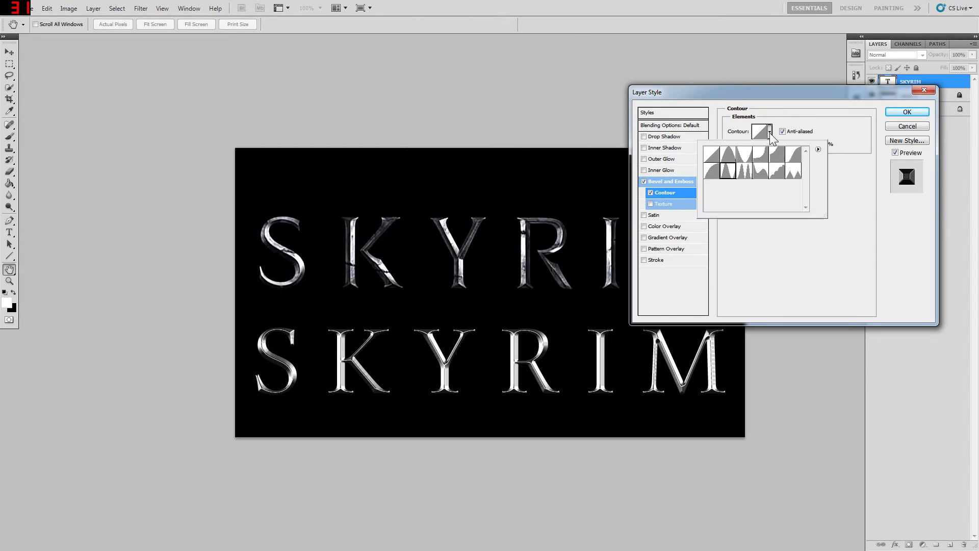
click(713, 171)
click(728, 171)
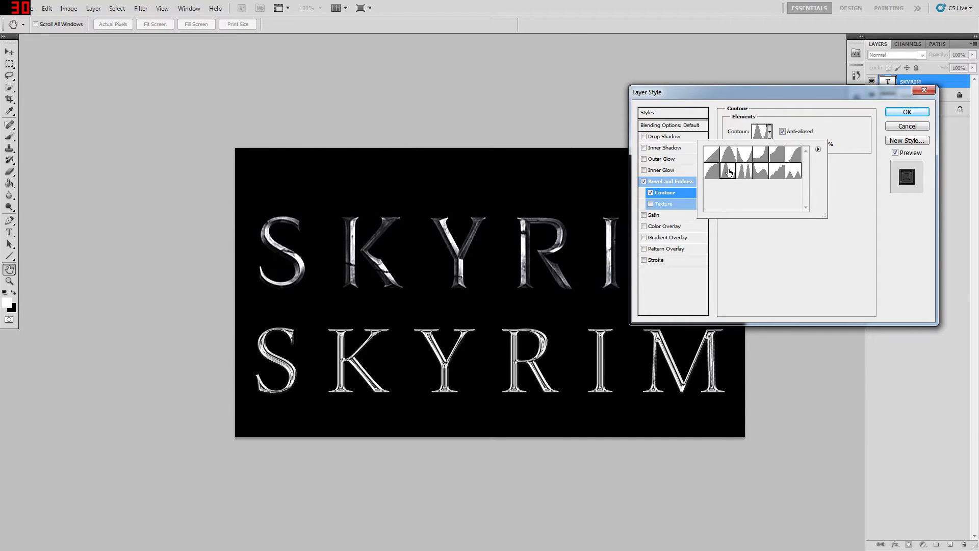
click(744, 172)
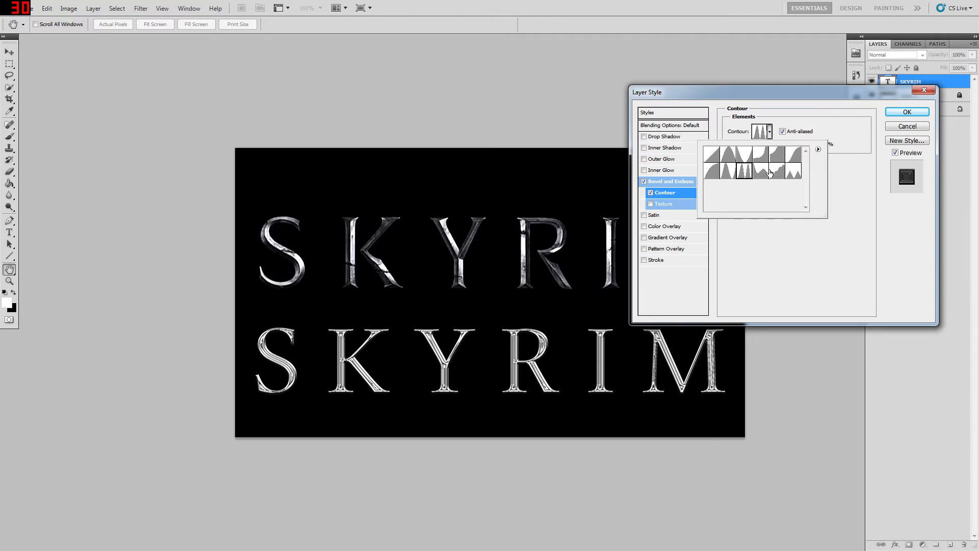
click(764, 172)
click(780, 172)
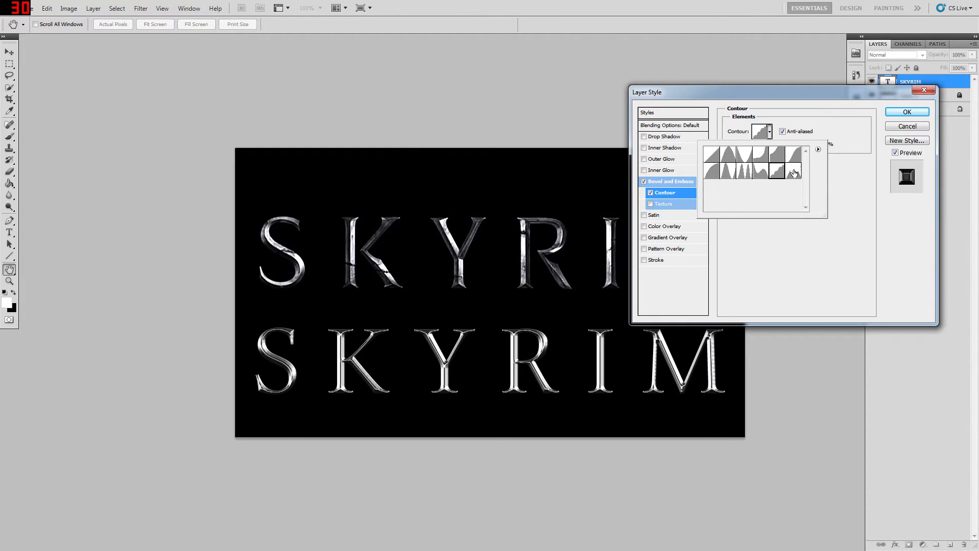
click(794, 172)
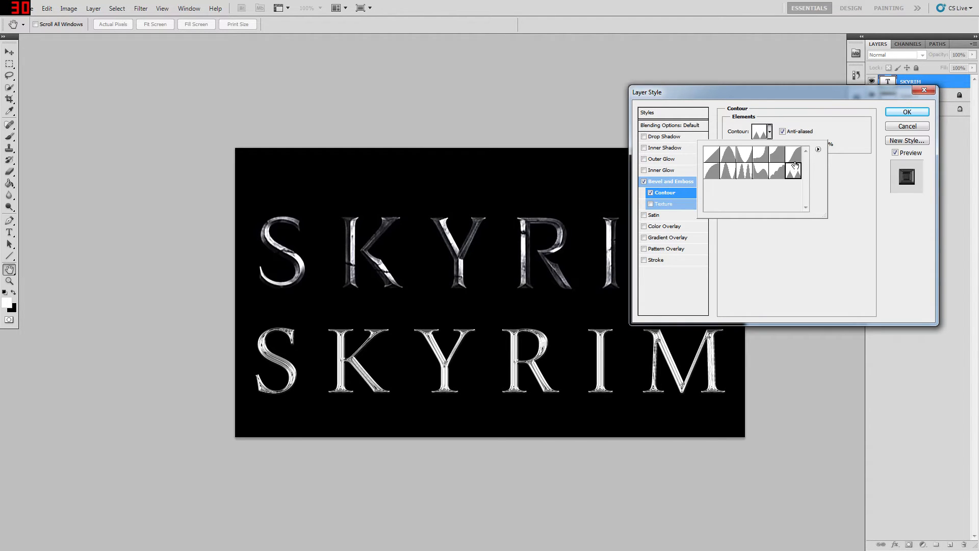
click(794, 158)
click(776, 158)
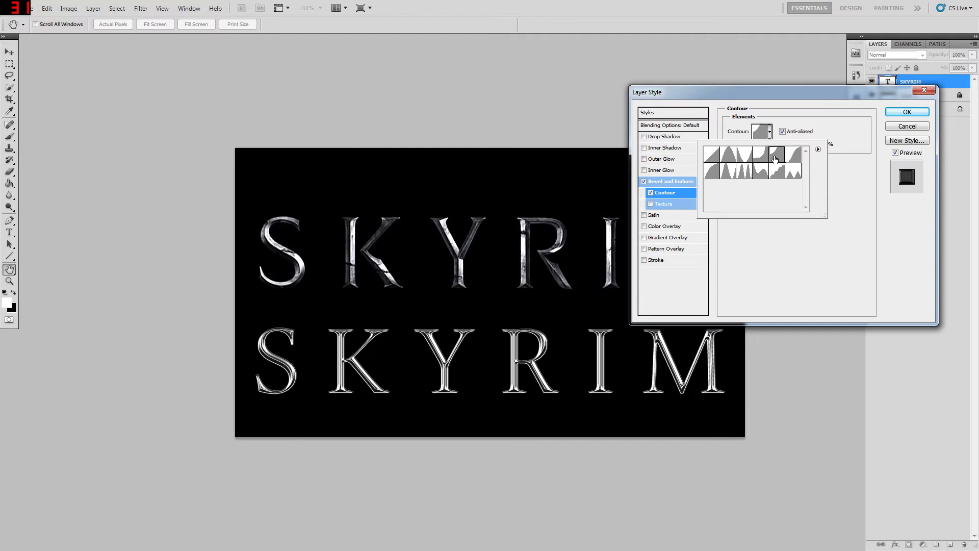
click(760, 156)
click(742, 158)
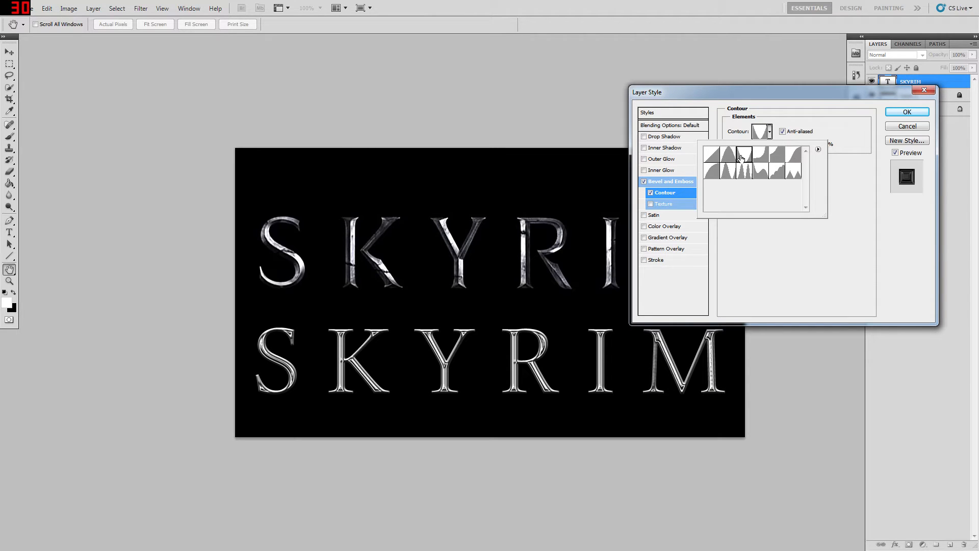
click(728, 155)
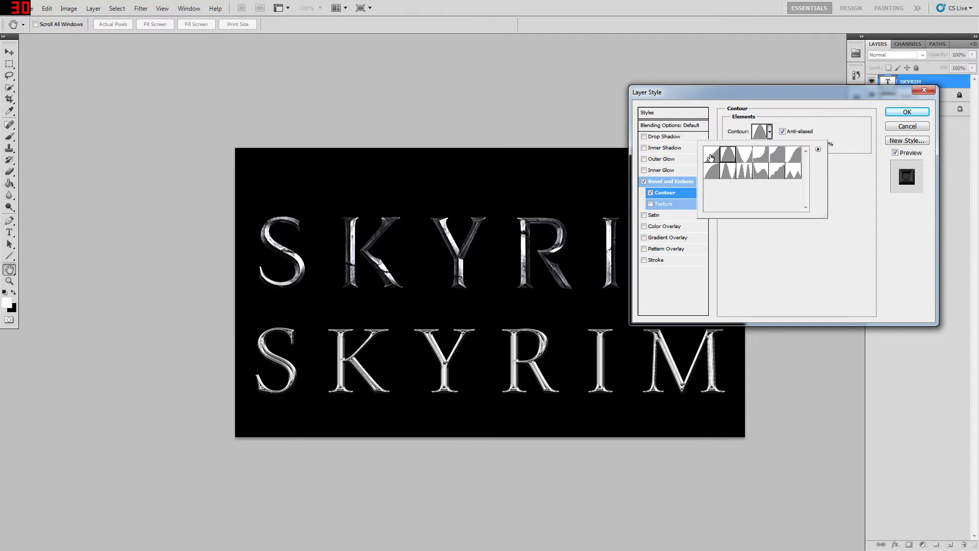
click(710, 158)
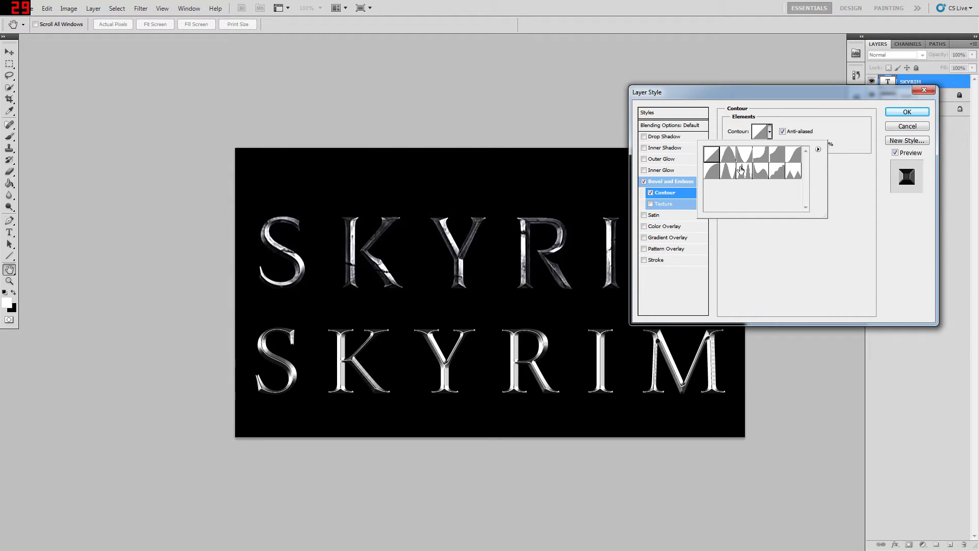
Try the Rounded Steps contour, the fifth preset in the second row, with the range lowered to 40%.
click(760, 173)
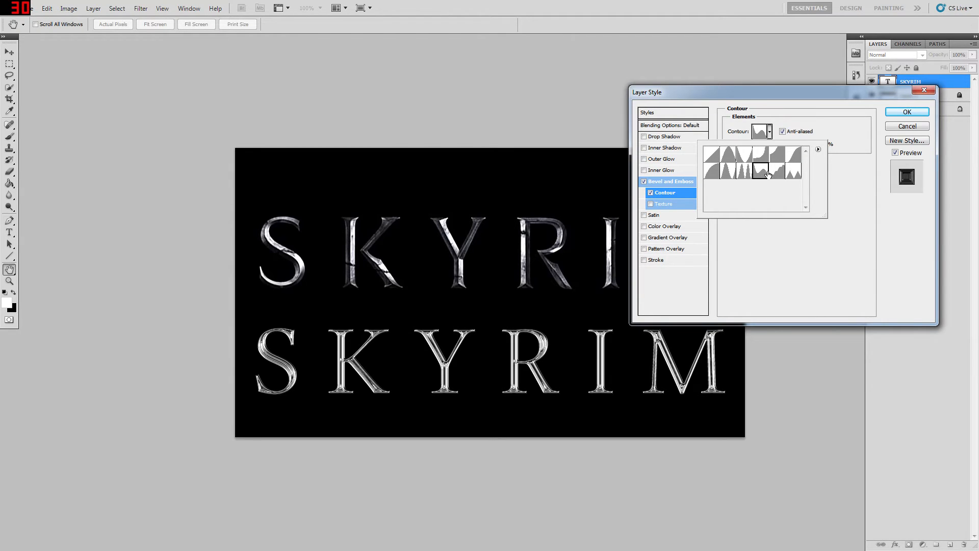
click(777, 173)
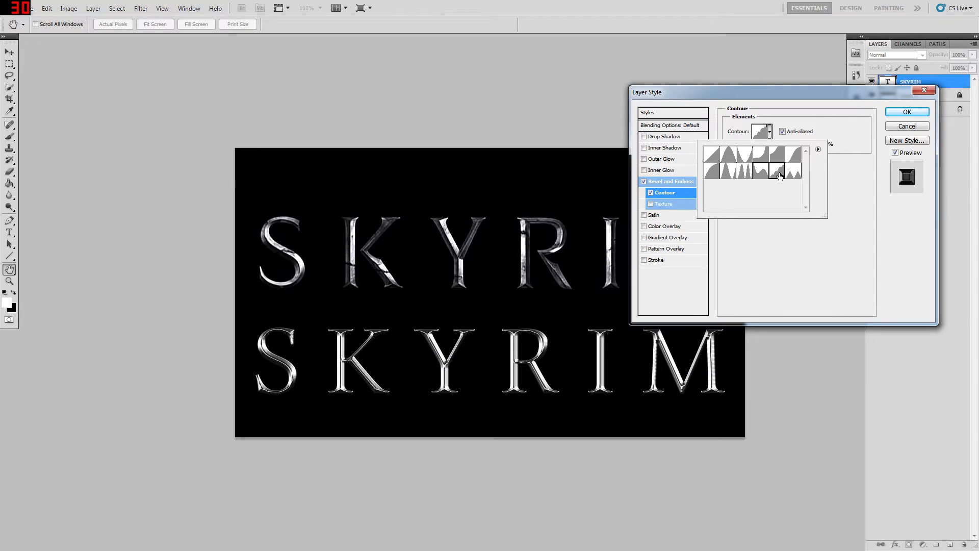
click(851, 166)
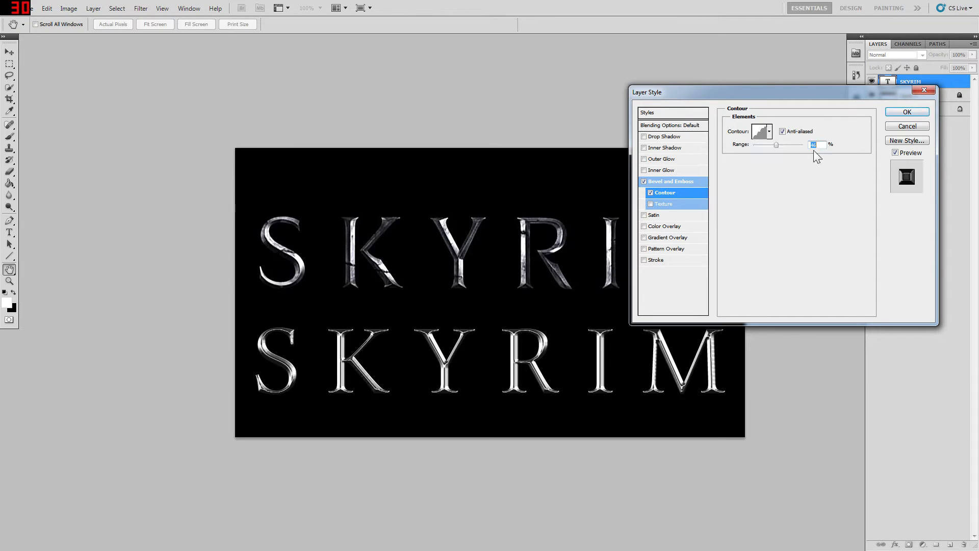
drag(777, 145, 770, 145)
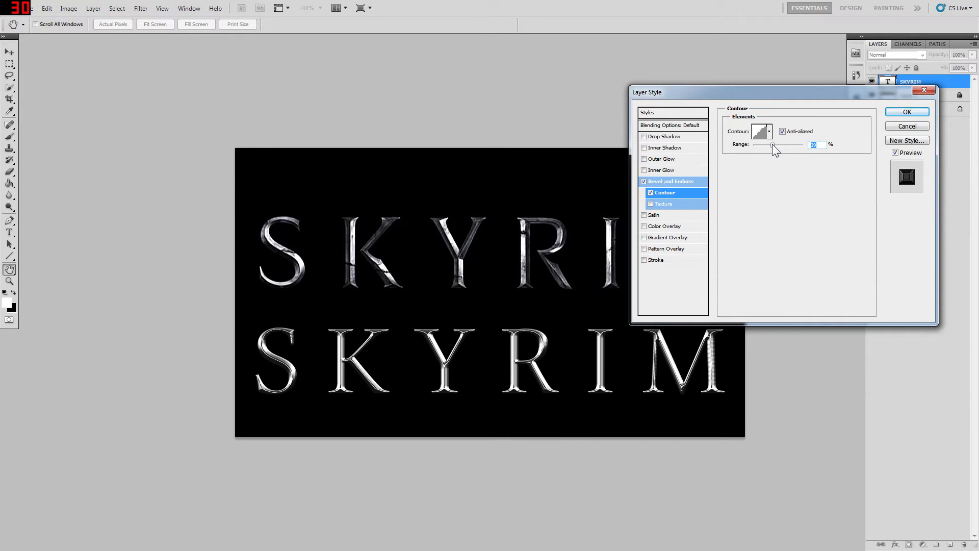
Switch the bevel's Contour off and on repeatedly to compare the lettering with and without the stepped profile.
click(650, 192)
click(650, 192)
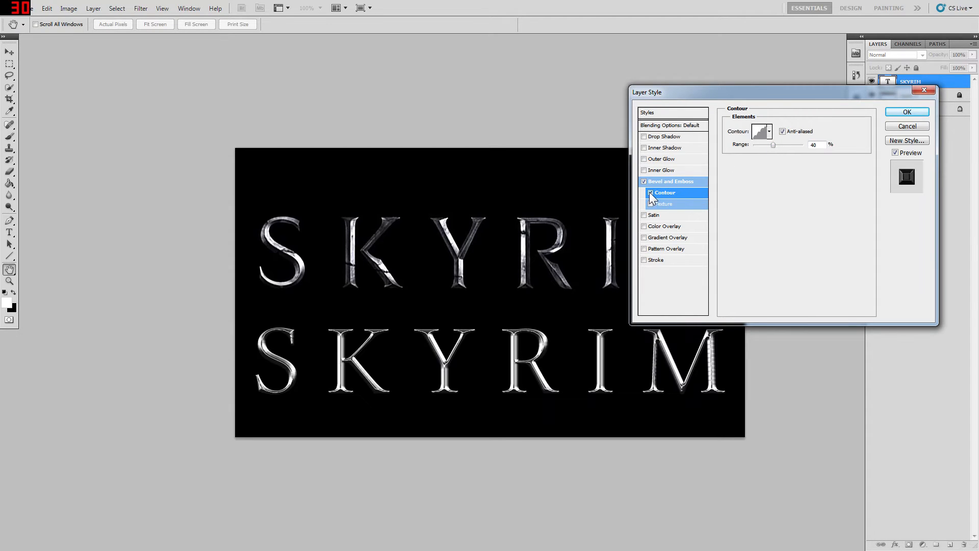
click(650, 192)
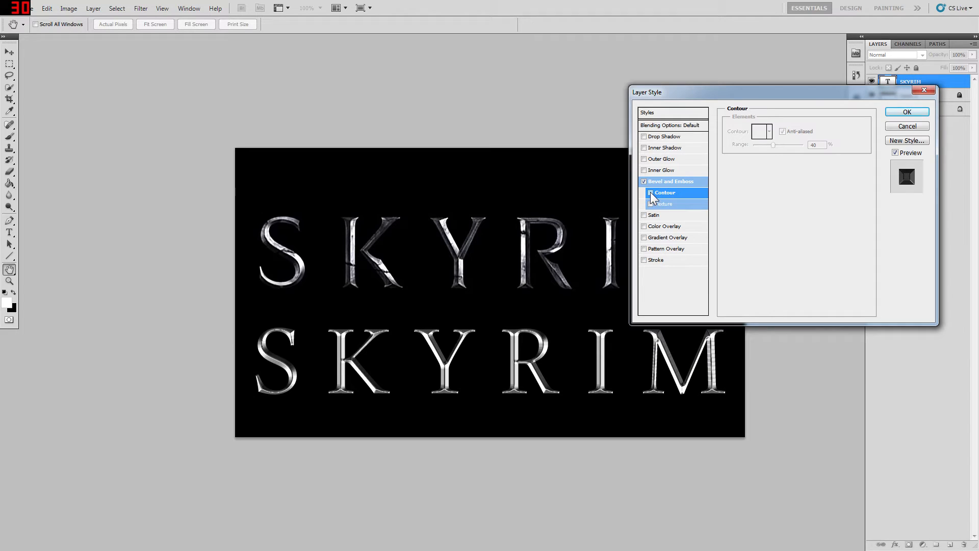
click(650, 192)
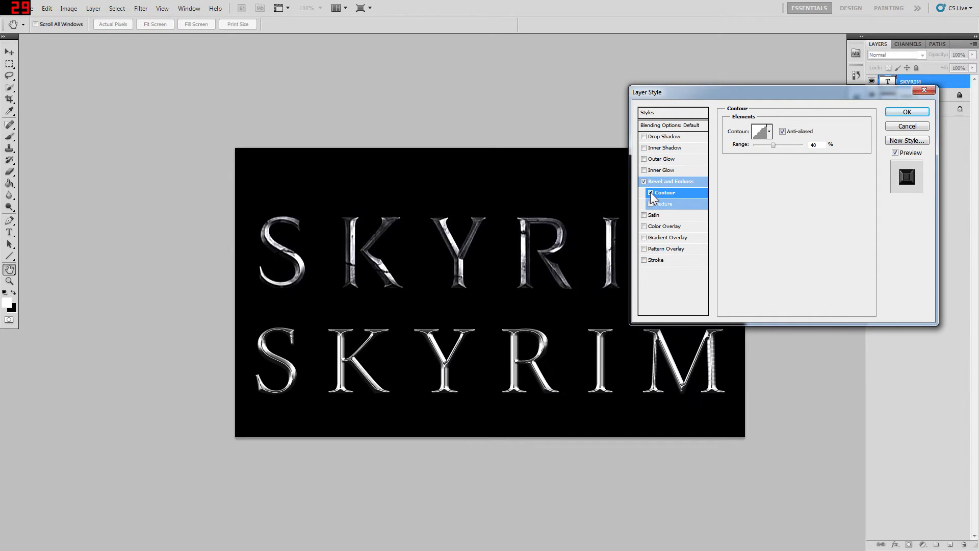
click(651, 192)
click(651, 192)
click(651, 192)
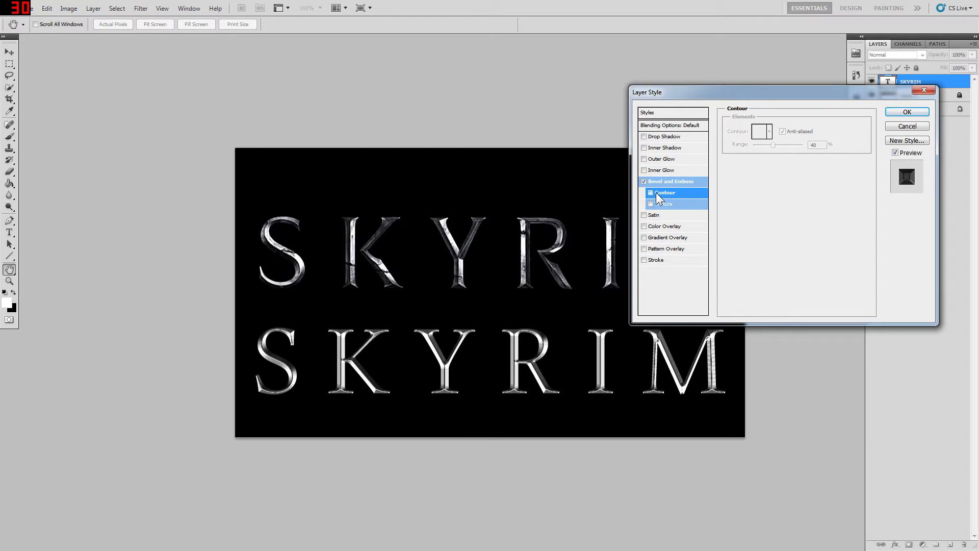
Re-enable the bevel's Contour using the Linear preset and set its range to 50%.
click(652, 192)
click(764, 137)
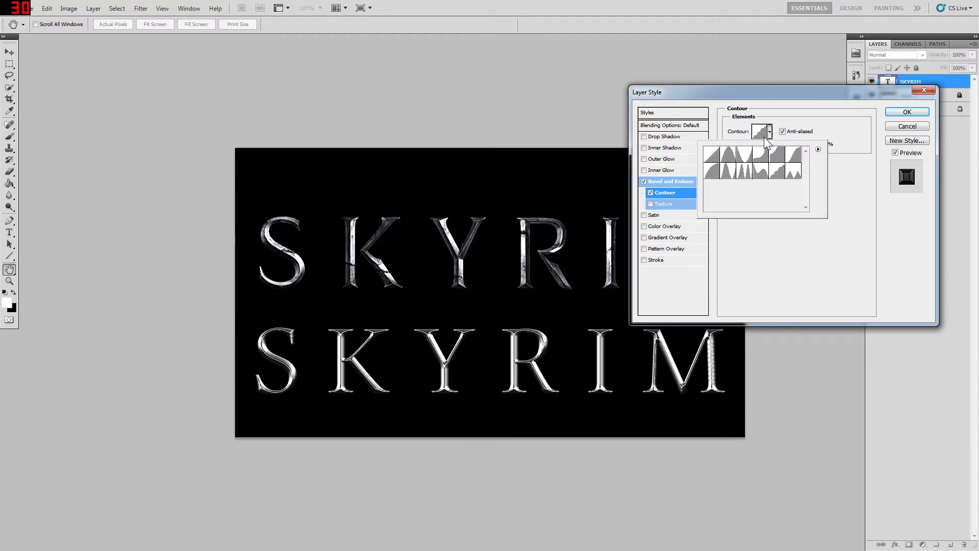
click(712, 154)
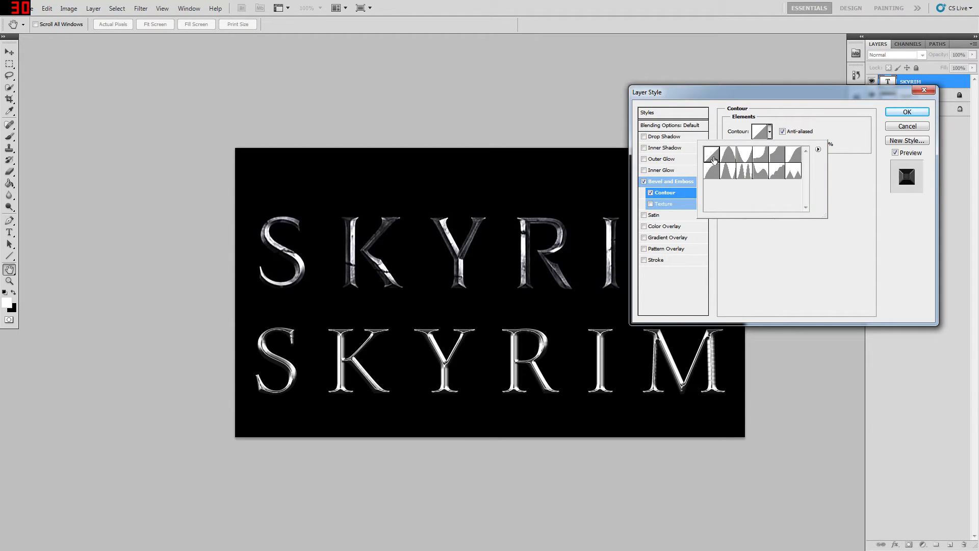
click(746, 219)
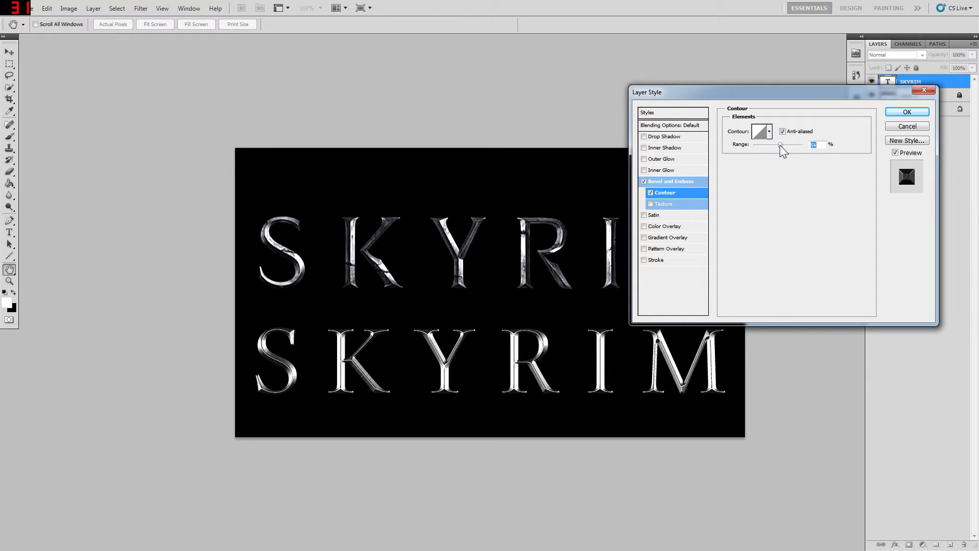
drag(778, 144, 775, 144)
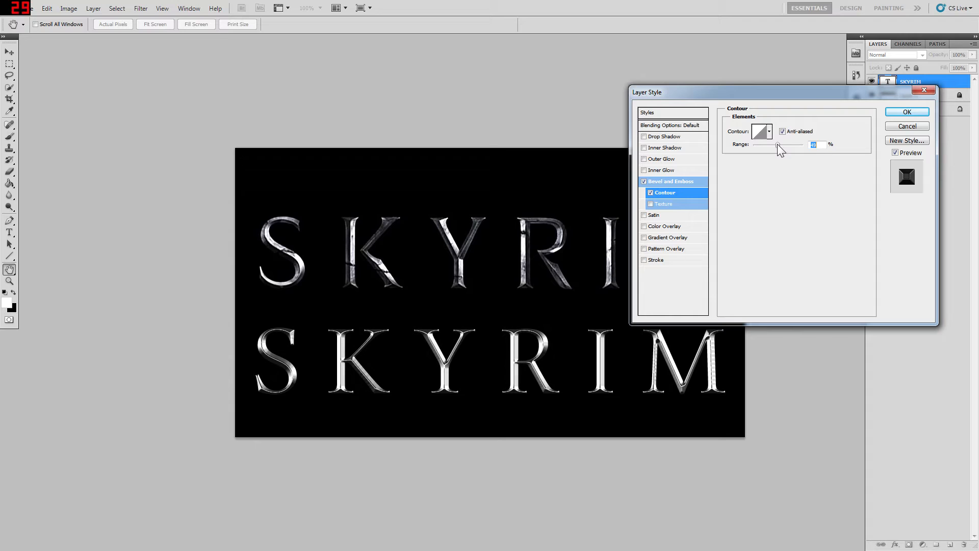
drag(777, 145, 778, 145)
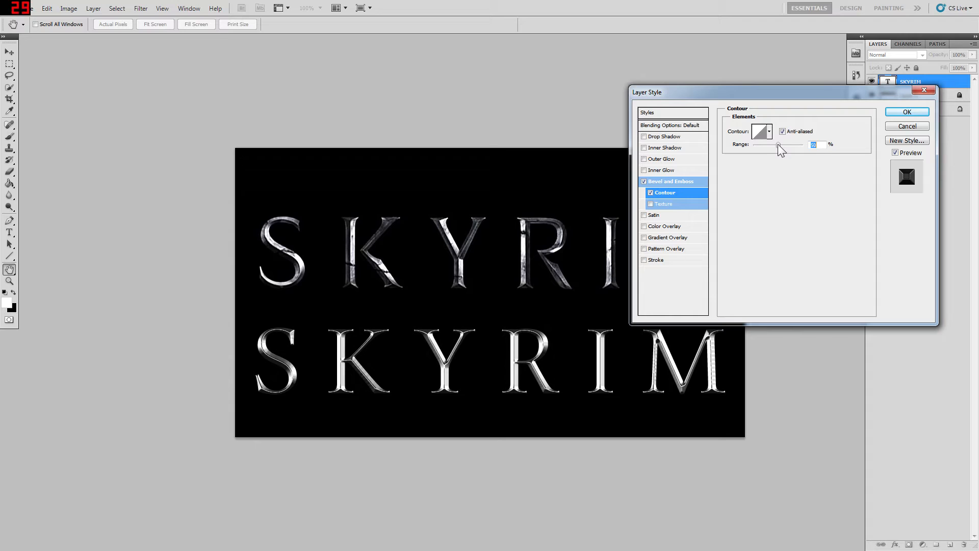
Compare the lettering with and without the Linear contour and with its anti-aliasing, leaving the Contour enabled.
click(651, 193)
click(650, 192)
click(650, 193)
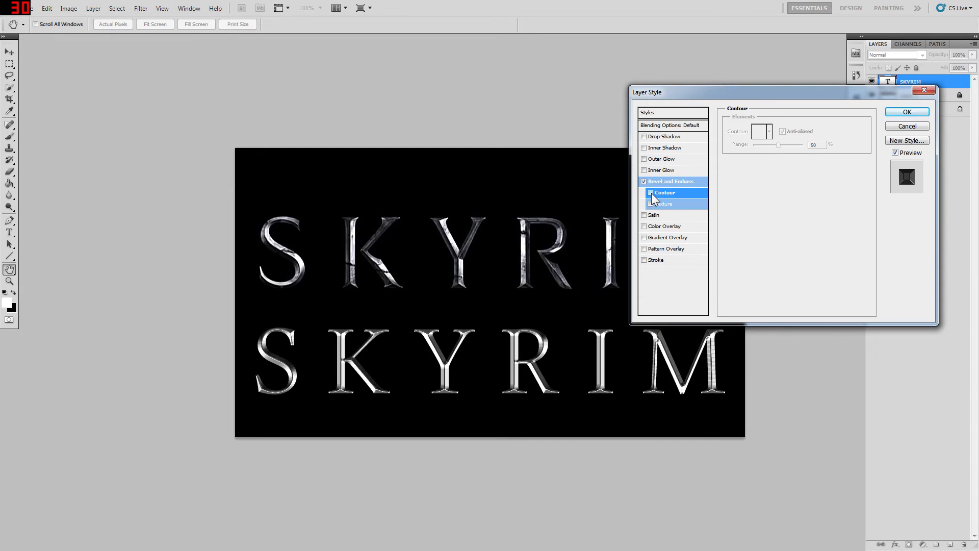
click(651, 193)
click(651, 193)
click(651, 192)
click(650, 192)
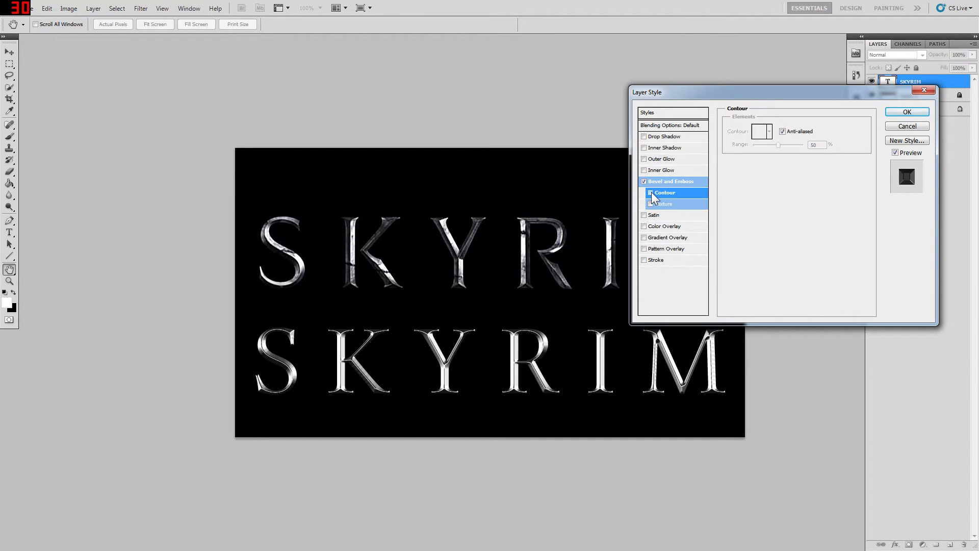
click(651, 192)
click(650, 193)
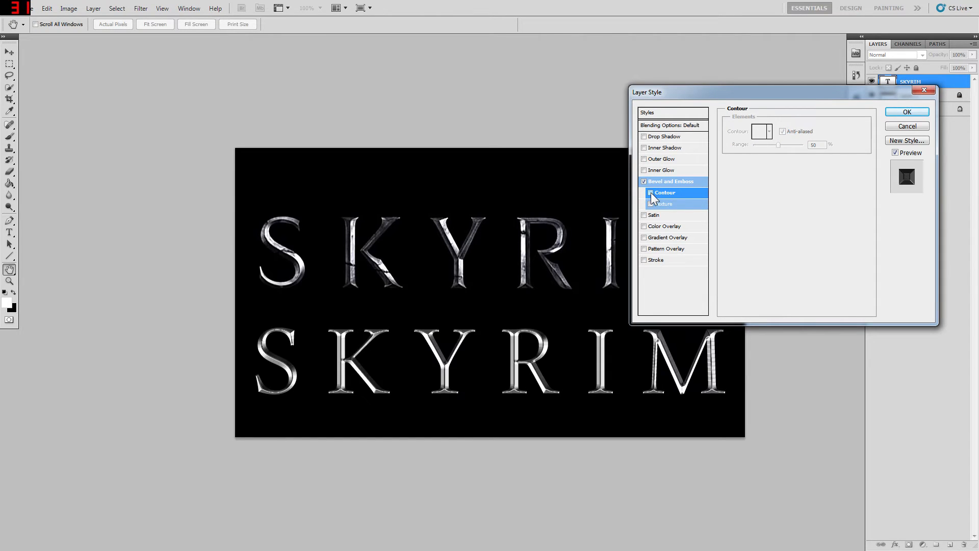
click(651, 192)
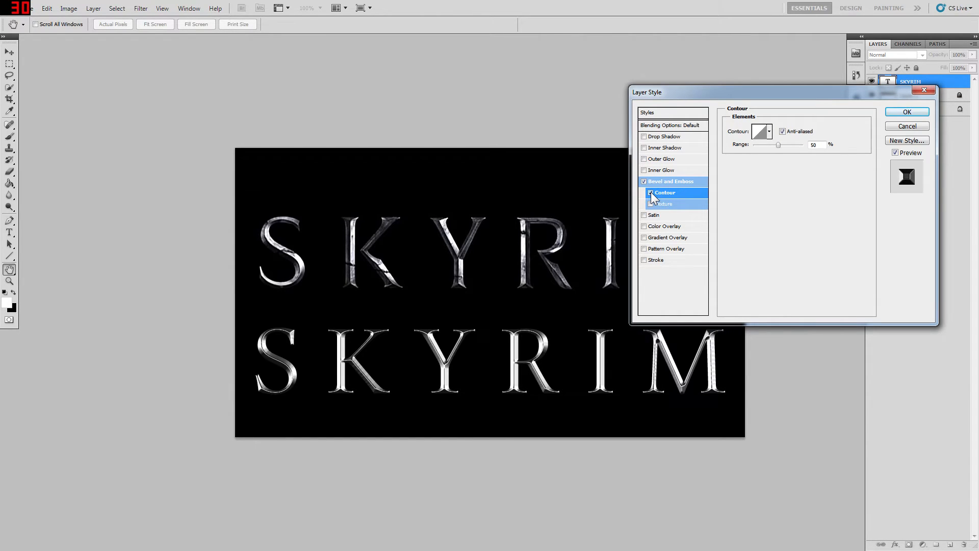
click(651, 192)
click(650, 192)
Enable the Satin effect on the SKYRIM text with a distance of 1 px and a size of 3 px.
click(652, 216)
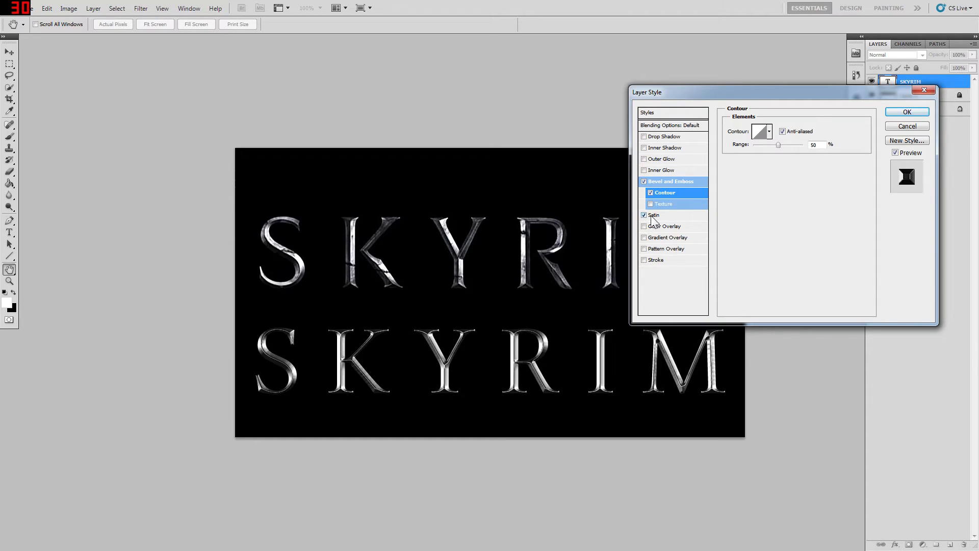
click(658, 216)
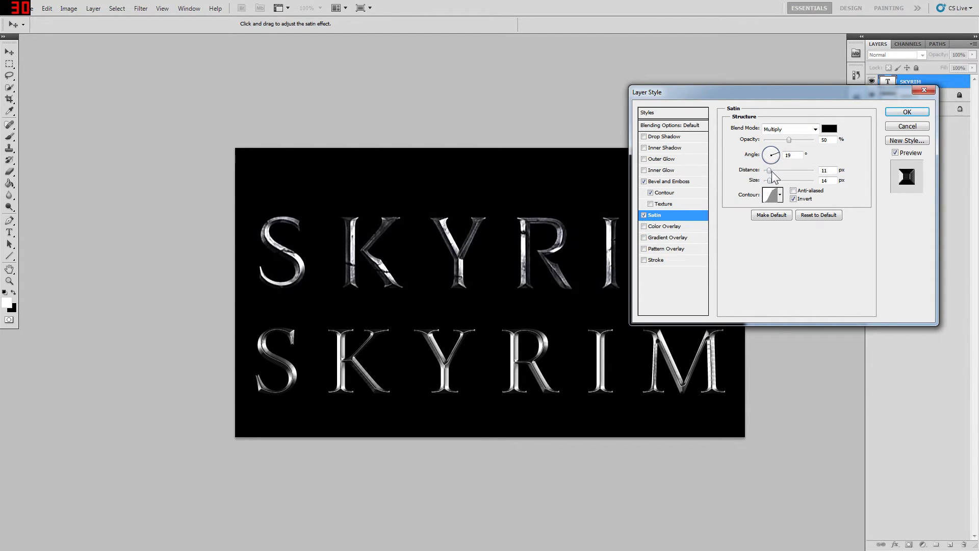
mouse_move(769, 170)
mouse_down()
mouse_move(782, 173)
mouse_move(748, 167)
mouse_move(763, 179)
mouse_up()
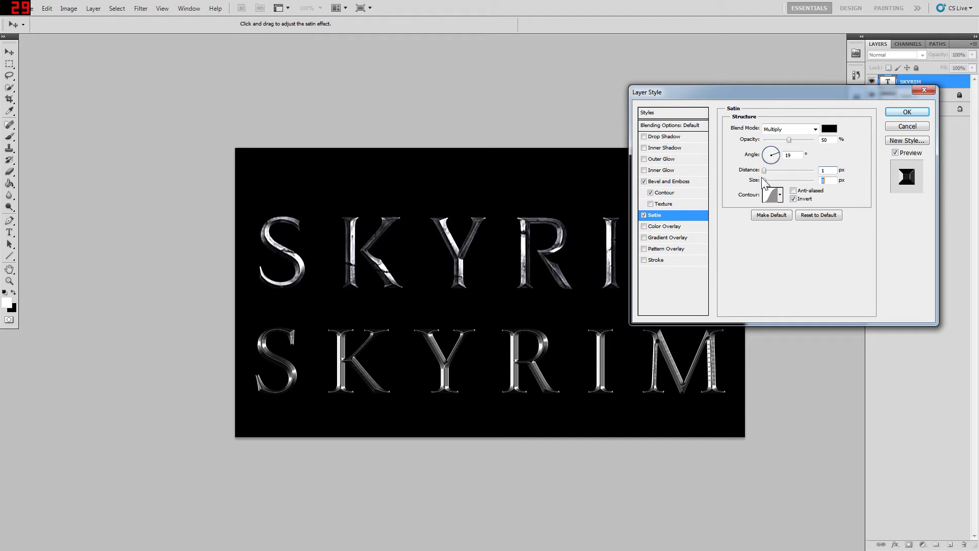
drag(763, 178, 764, 171)
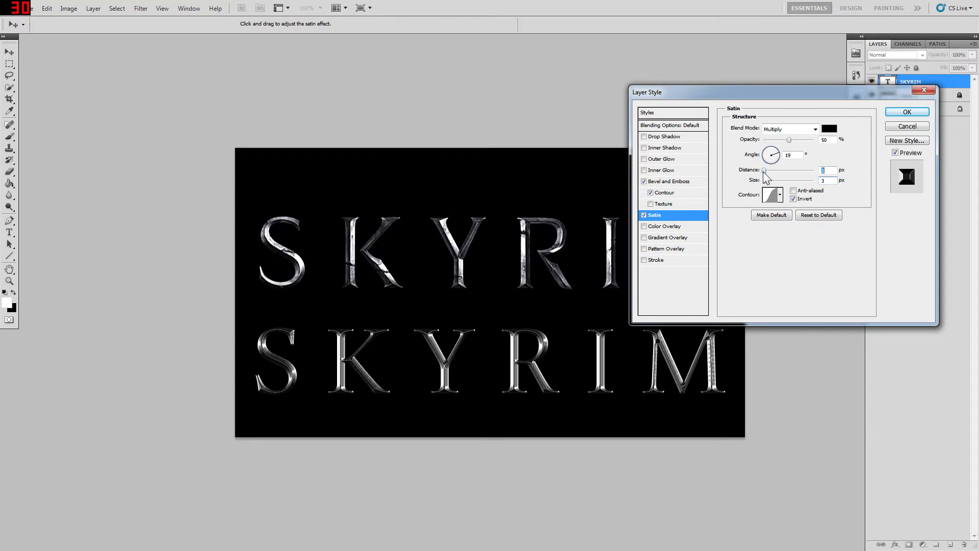
Compare the lettering with and without Satin, and lower the Satin opacity to about 20%.
click(643, 215)
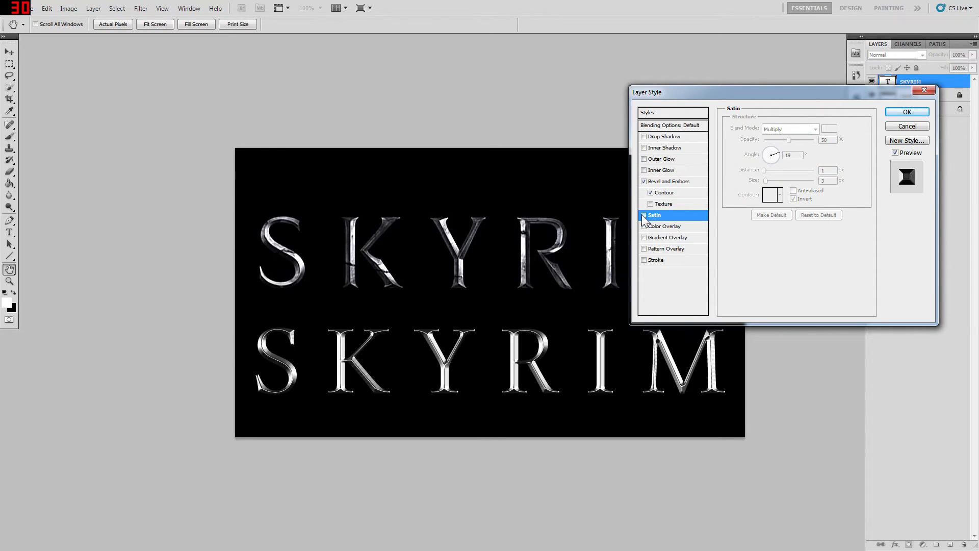
click(643, 215)
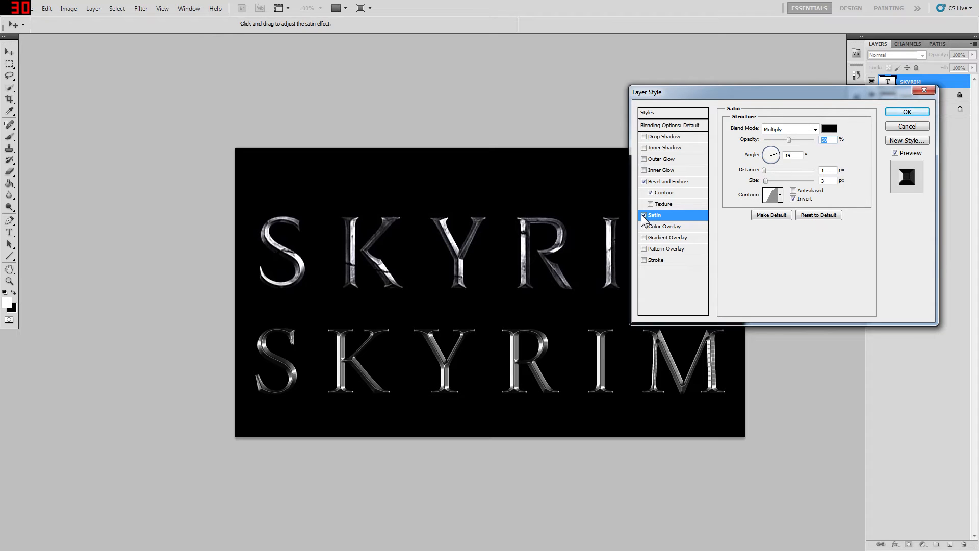
click(644, 215)
click(644, 215)
drag(782, 139, 771, 139)
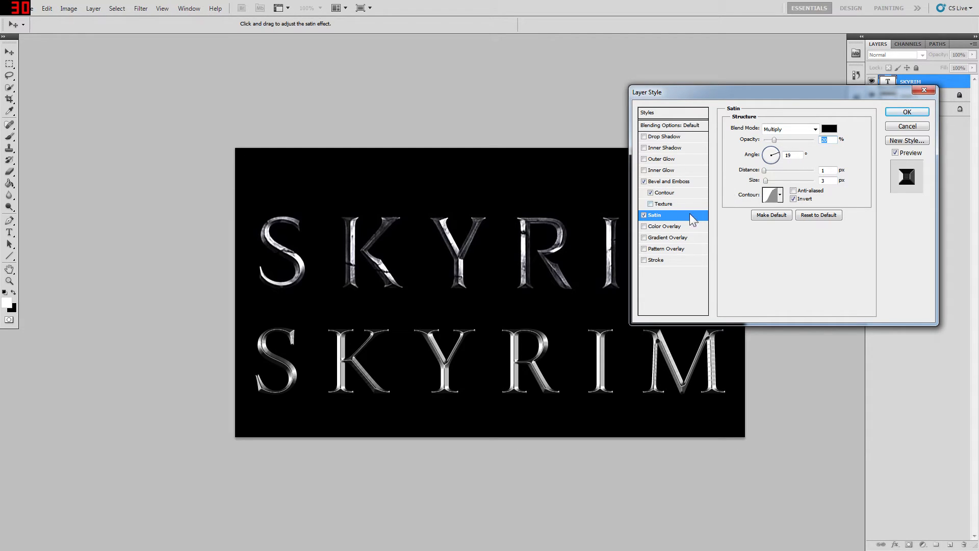
Enable a Gradient Overlay on the text and load the Blue, Yellow, Blue preset in the Gradient Editor.
click(644, 238)
click(659, 238)
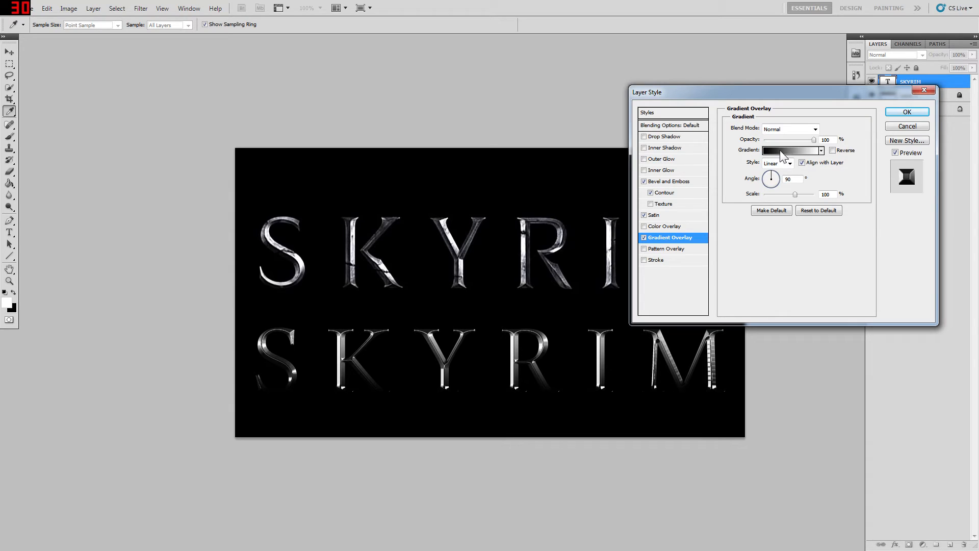
click(817, 150)
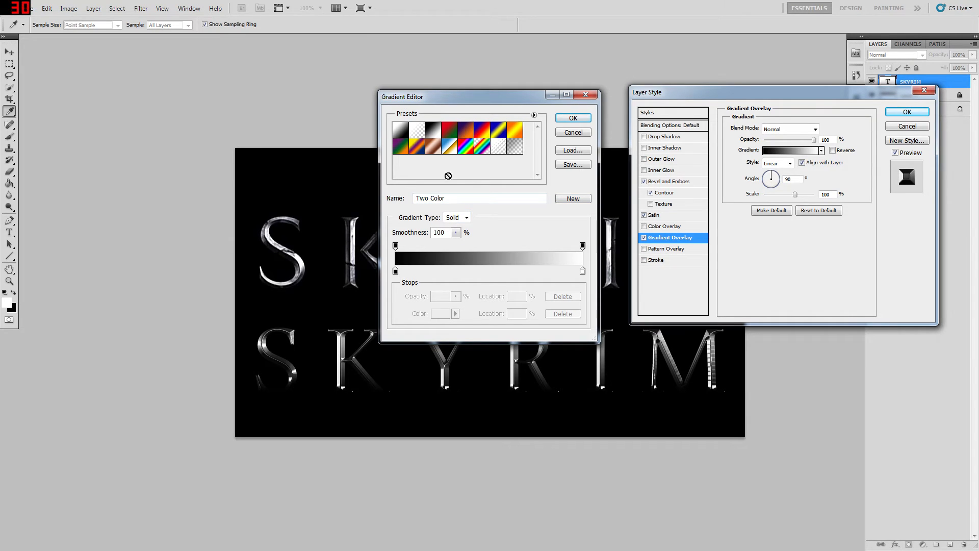
click(498, 133)
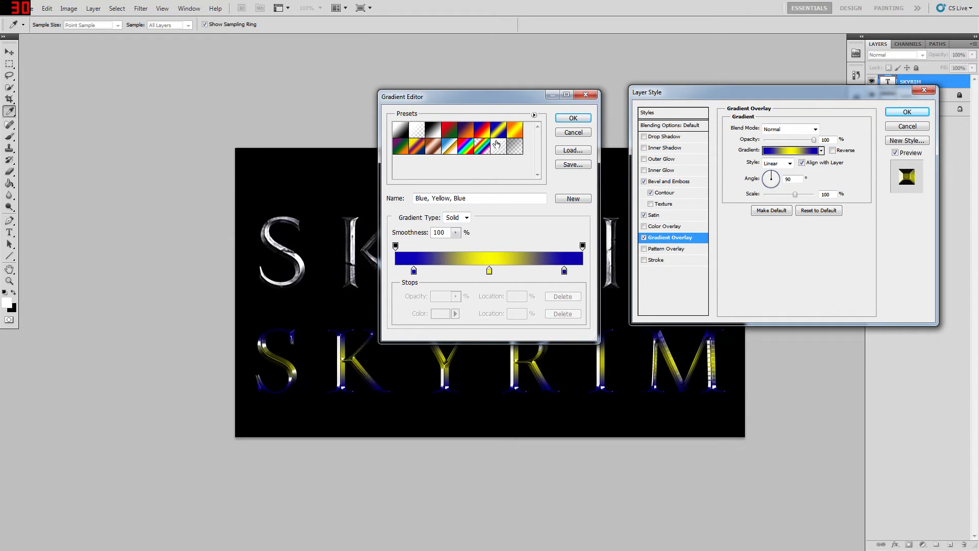
Recolour the gradient's blue stop at 10% to the neutral grey 6c6c6c and copy its hex value.
click(413, 271)
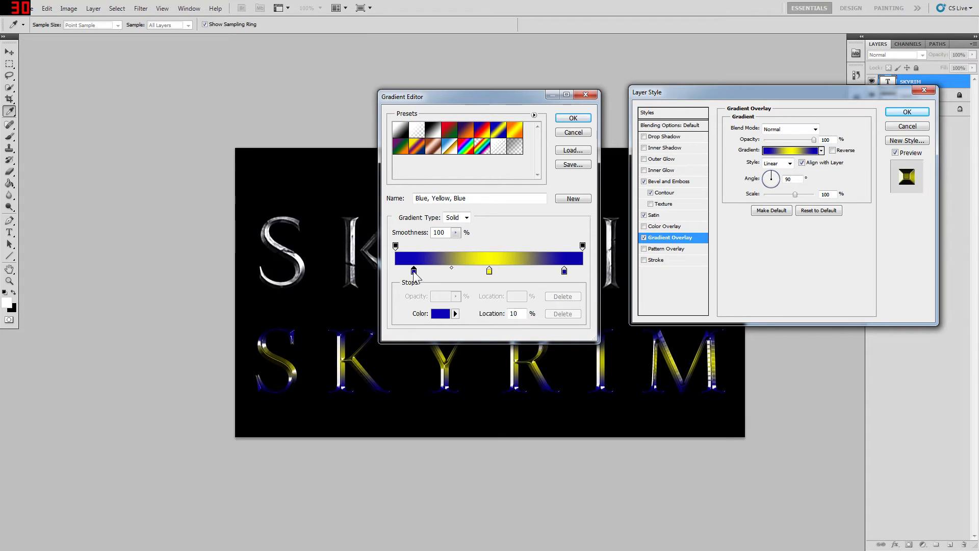
click(442, 314)
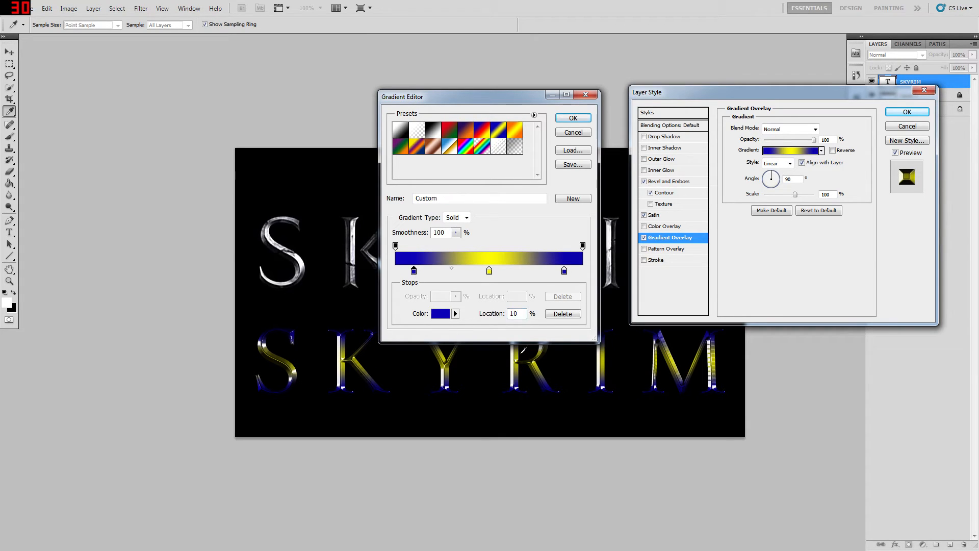
click(441, 315)
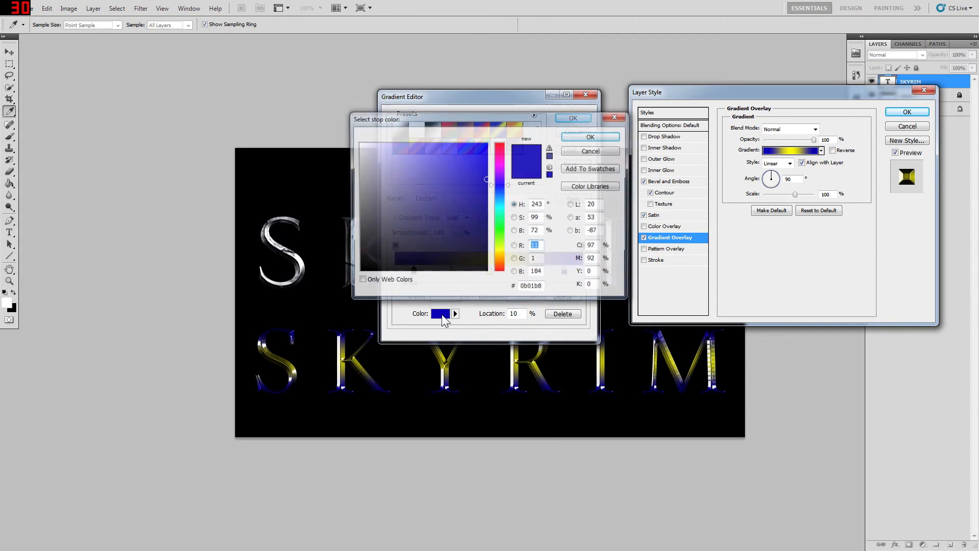
click(369, 216)
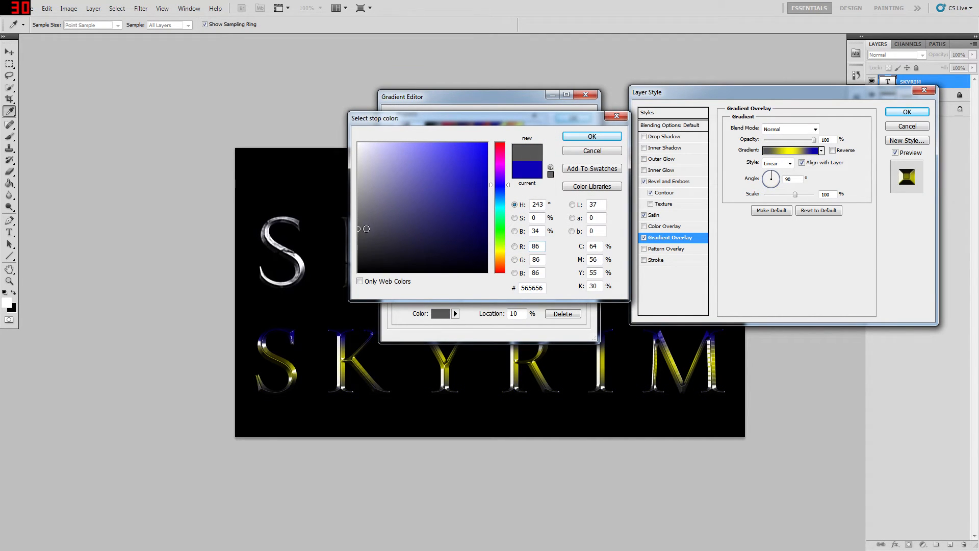
mouse_move(366, 228)
mouse_down()
mouse_move(361, 214)
mouse_move(350, 217)
mouse_up()
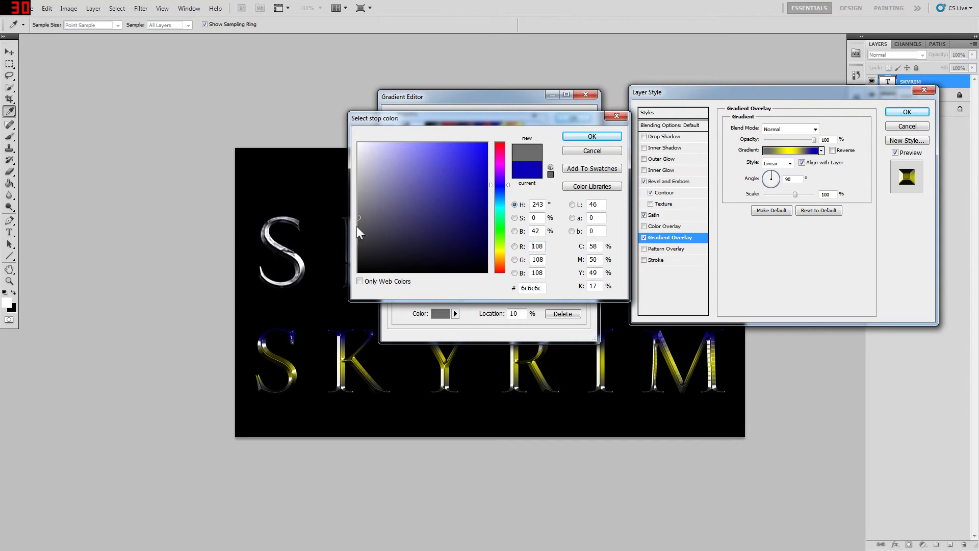
click(534, 287)
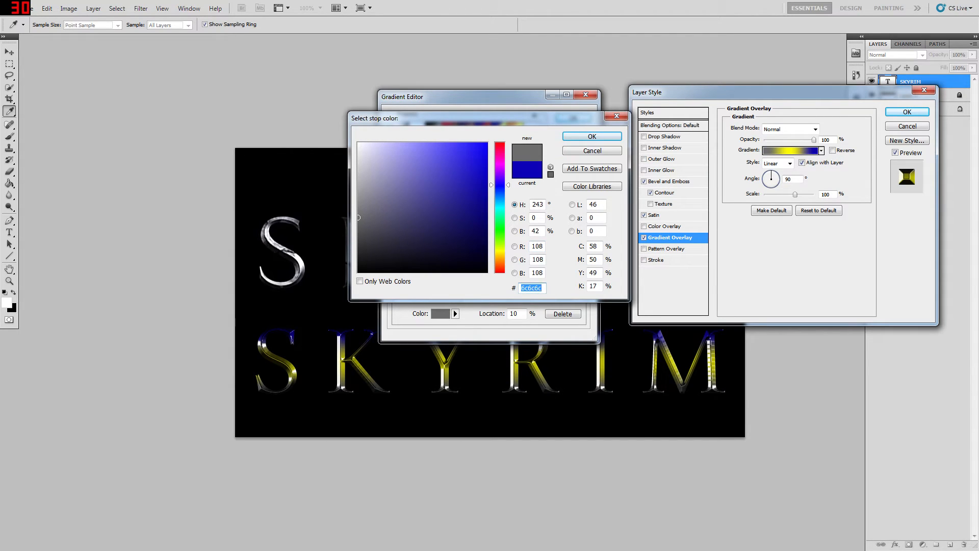
click(589, 136)
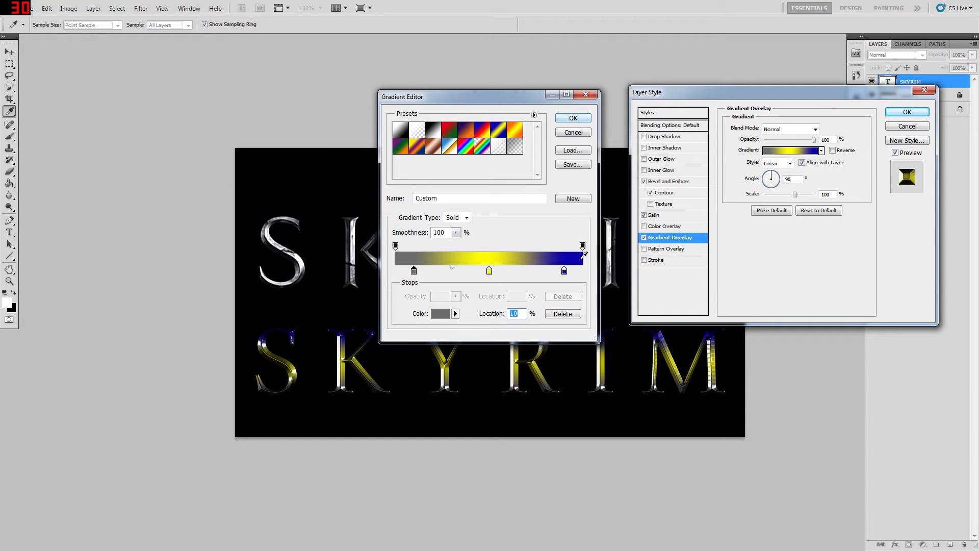
Recolour the gradient's blue stop at 90% to the matching grey 6c6c6c.
click(564, 270)
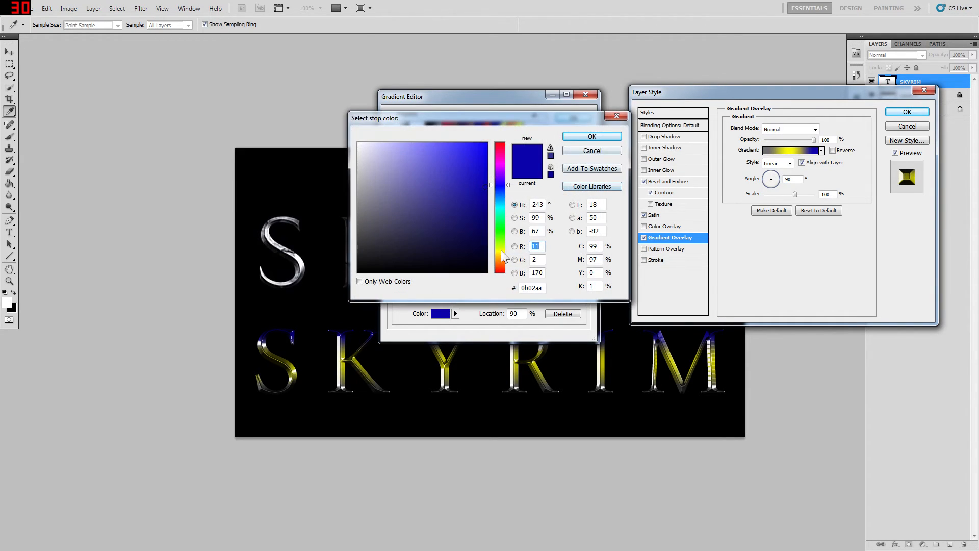
double_click(529, 288)
text(6c6c6c)
click(590, 137)
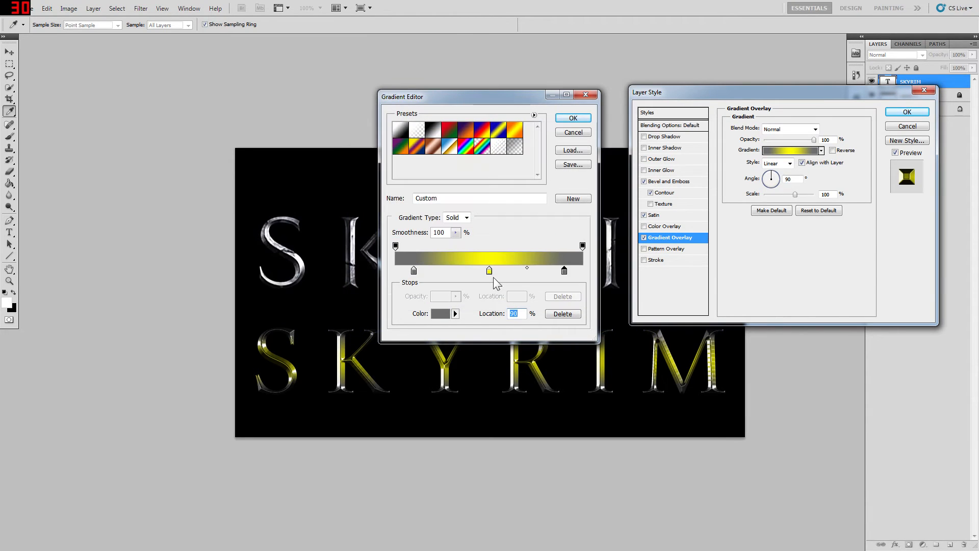
Change the yellow middle stop to the near-white f4f4f4 and accept the grey-white-grey gradient.
click(490, 271)
click(440, 313)
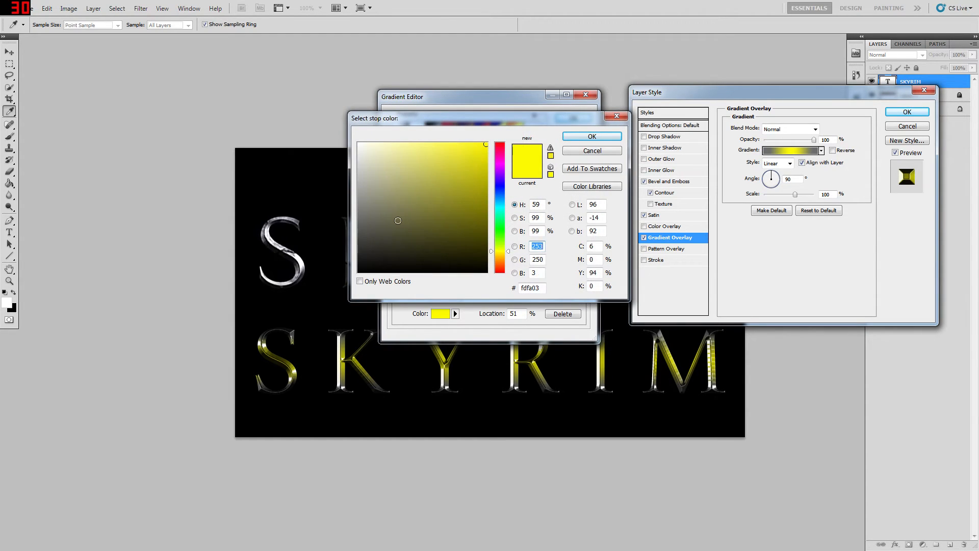
mouse_move(398, 220)
mouse_down()
mouse_move(367, 168)
mouse_move(341, 151)
mouse_move(358, 148)
mouse_up()
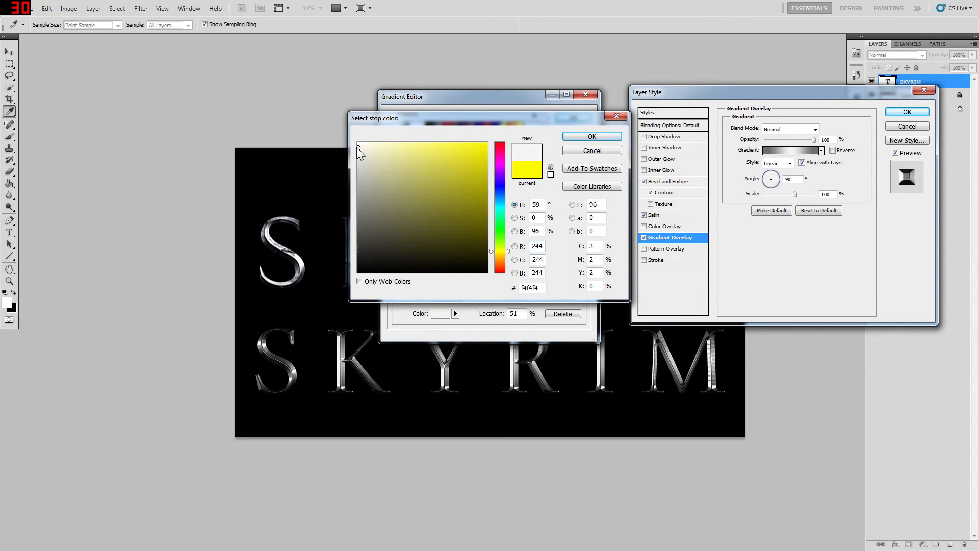
click(581, 136)
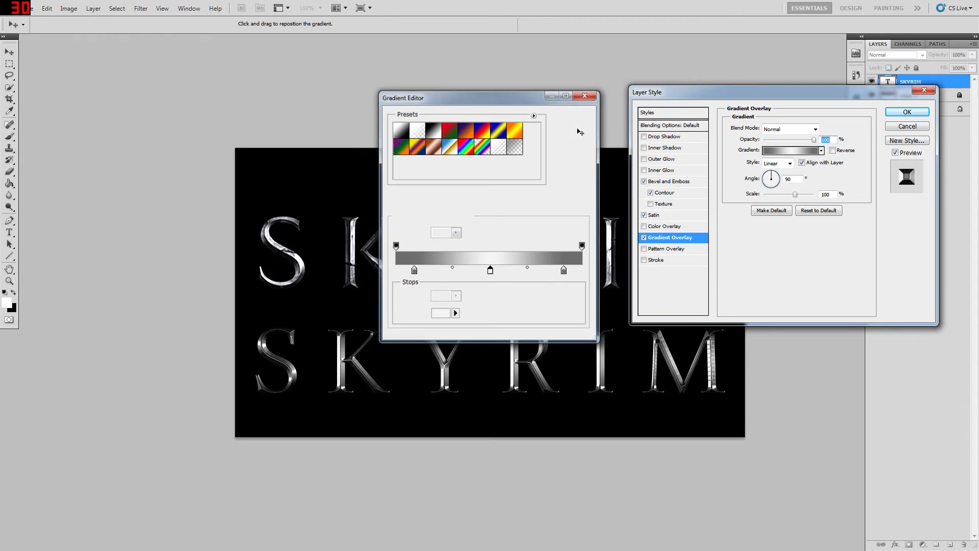
click(580, 132)
Check the lettering without the Gradient Overlay, re-enable it, and reduce its opacity to 40%.
click(643, 238)
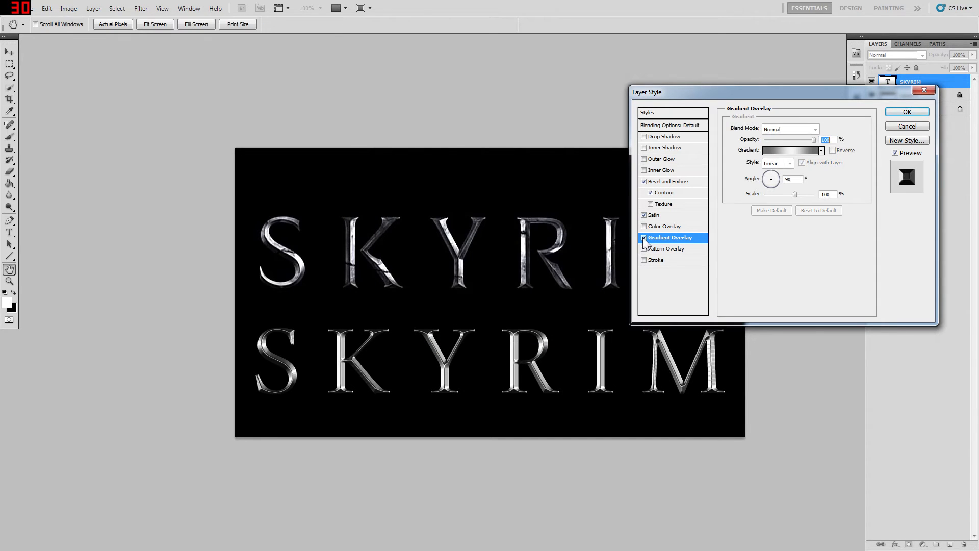
click(643, 238)
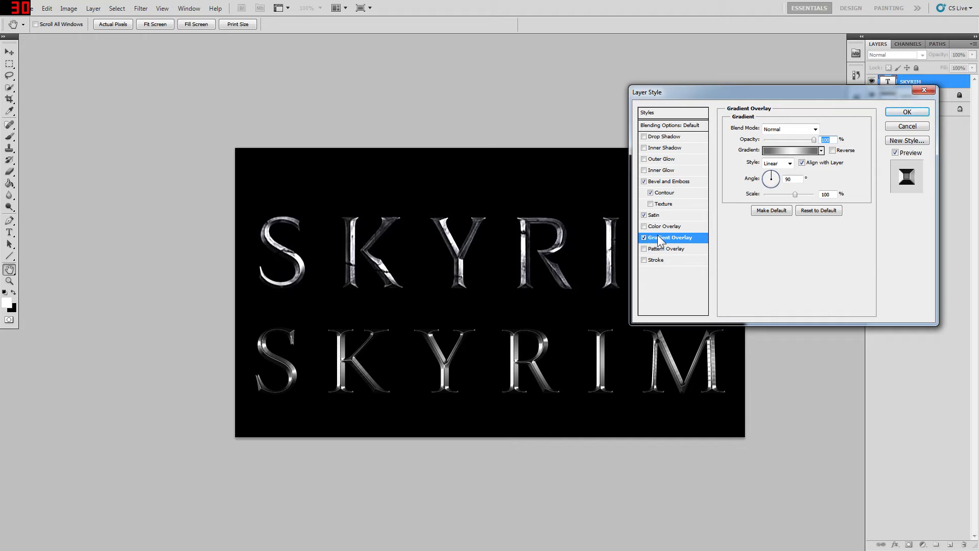
drag(814, 141, 788, 144)
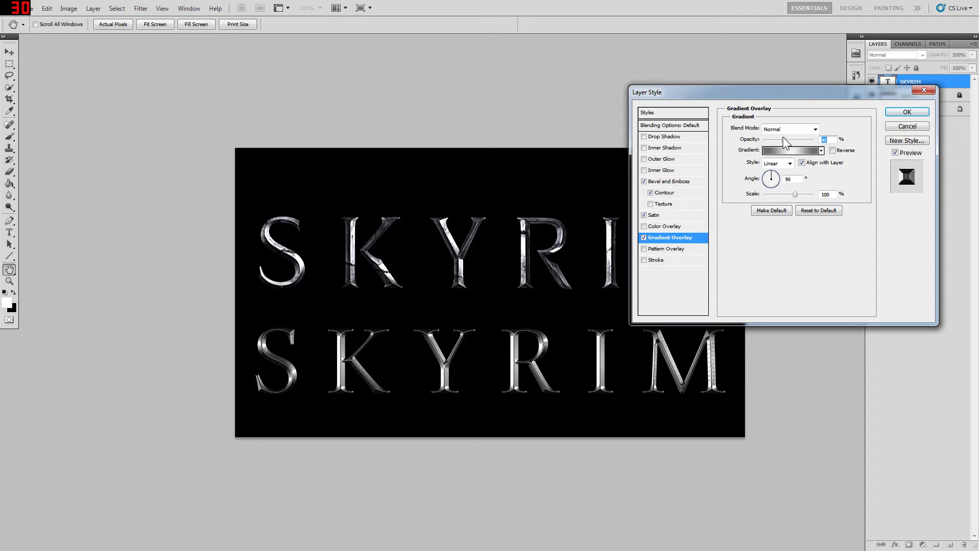
Compare the lettering with and without the softened Gradient Overlay, leaving the overlay enabled.
click(644, 238)
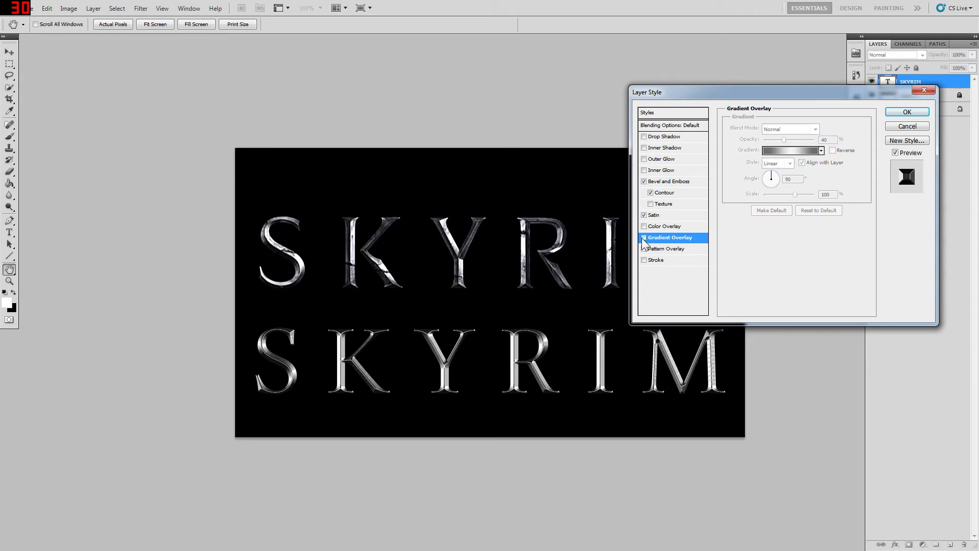
click(644, 238)
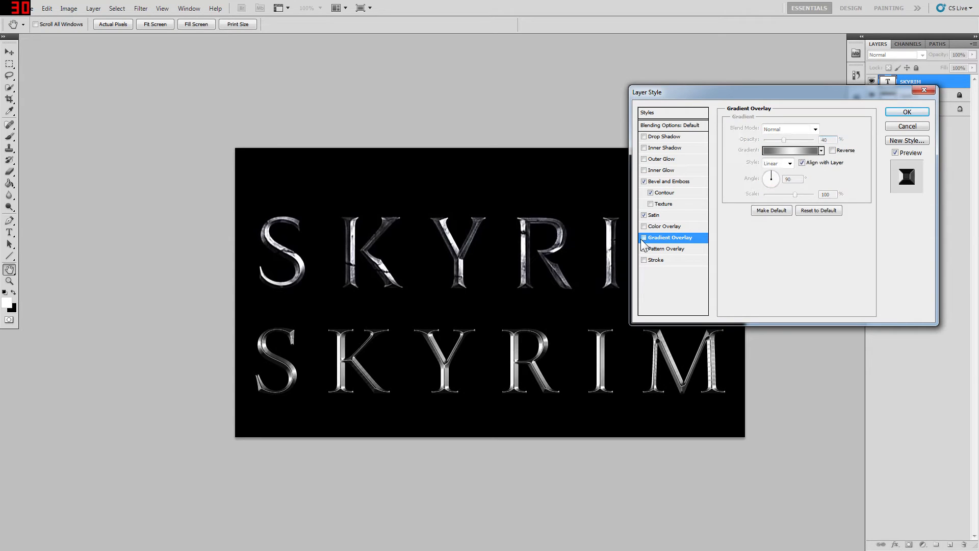
click(643, 238)
click(644, 238)
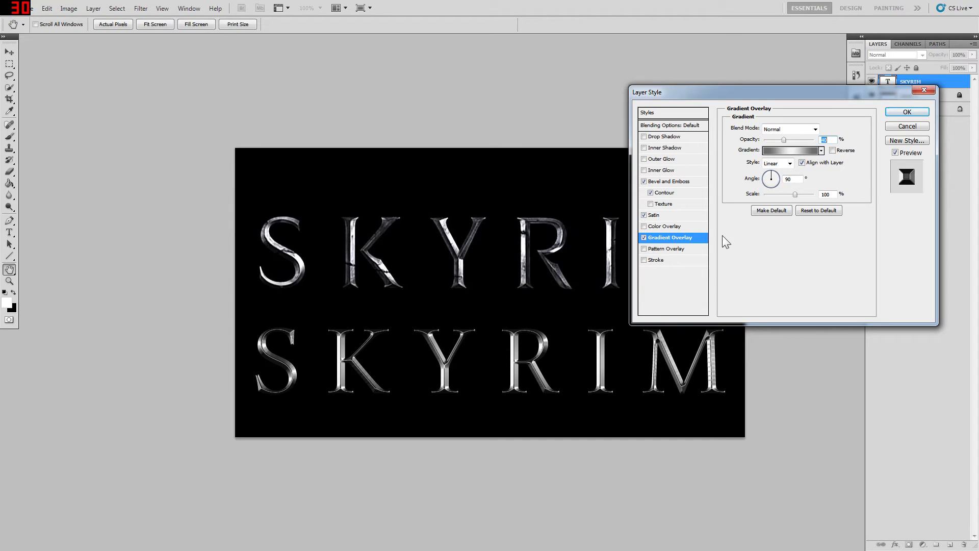
Add a black outside Stroke slightly thinner than 3 px, apply the layer style, and collapse the SKYRIM layer's effects list.
click(655, 260)
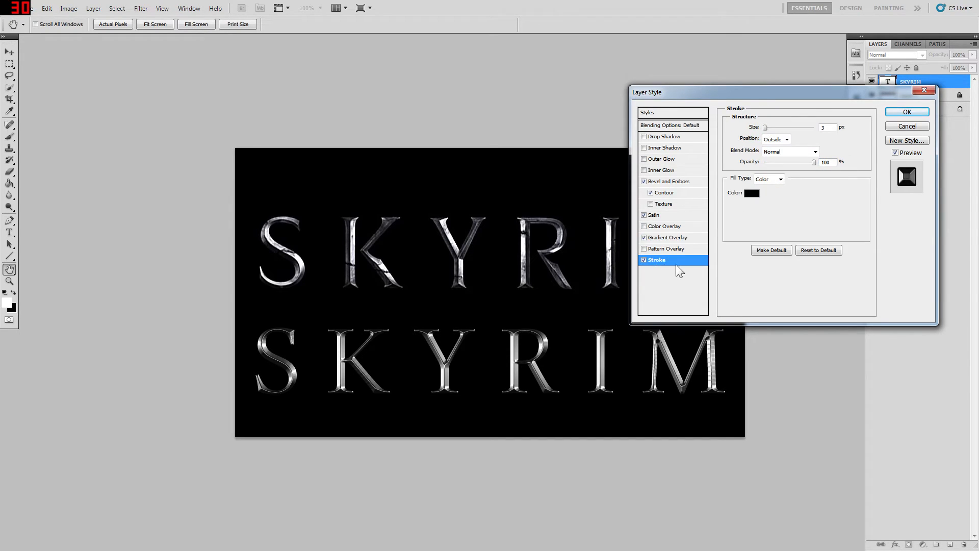
drag(765, 128, 764, 127)
click(907, 112)
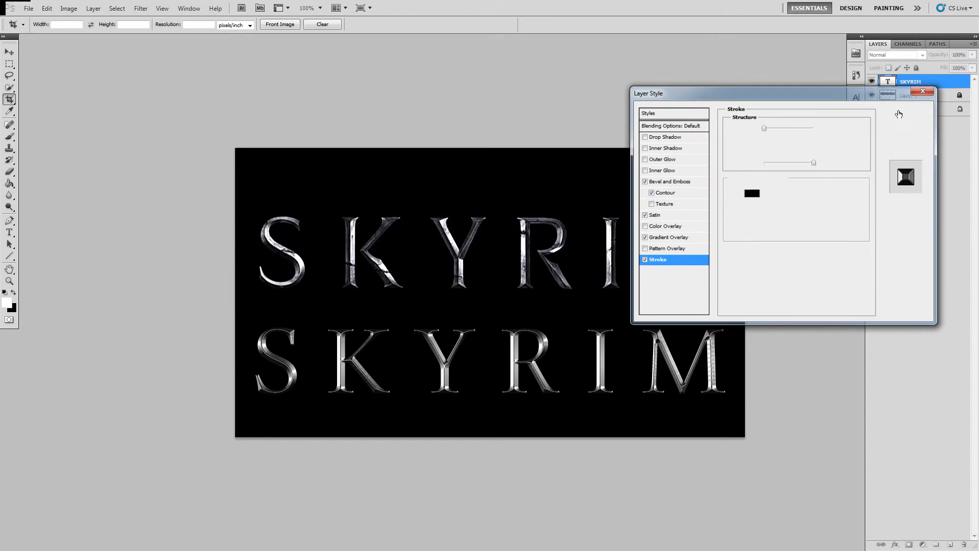
key(c)
click(967, 82)
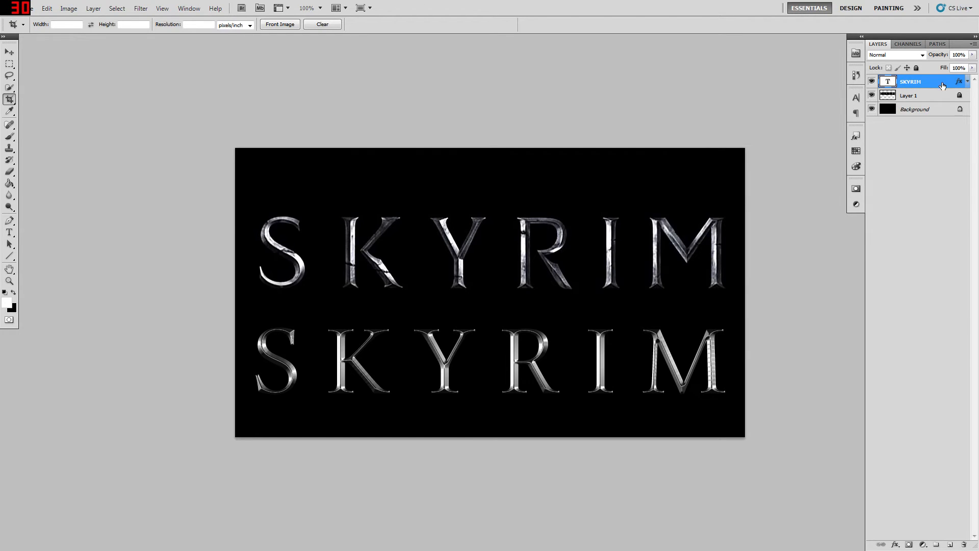
Reopen the SKYRIM layer's style settings, try an Inner Shadow with its default values, and switch it off again.
double_click(949, 83)
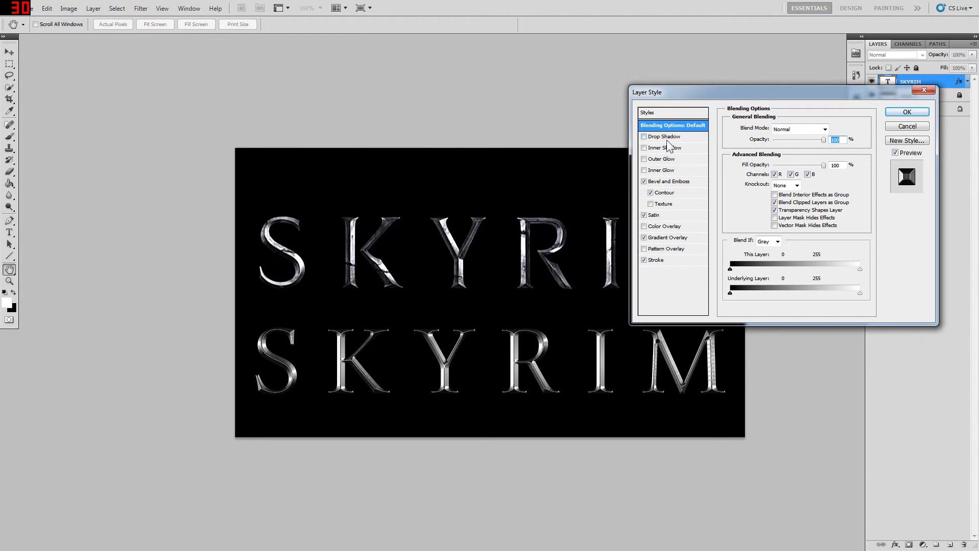
click(671, 182)
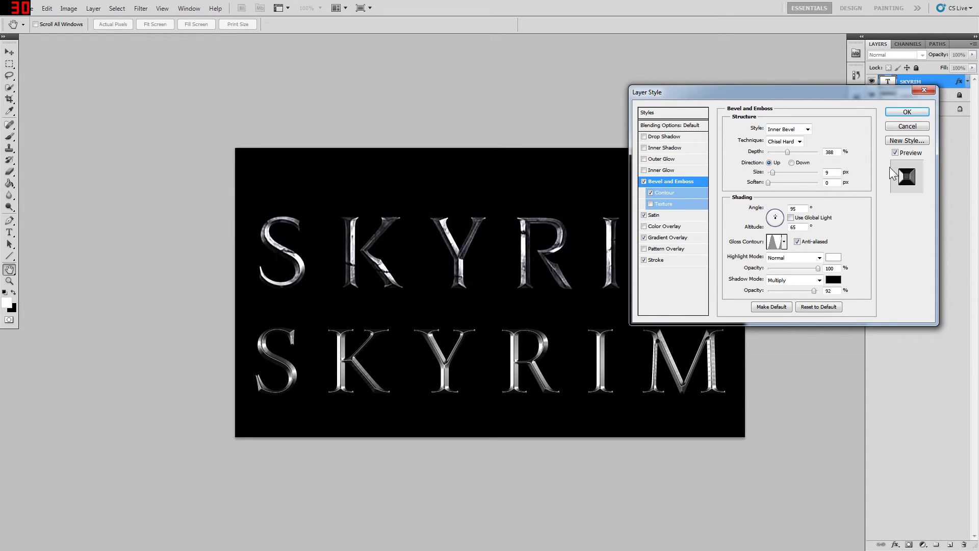
click(670, 148)
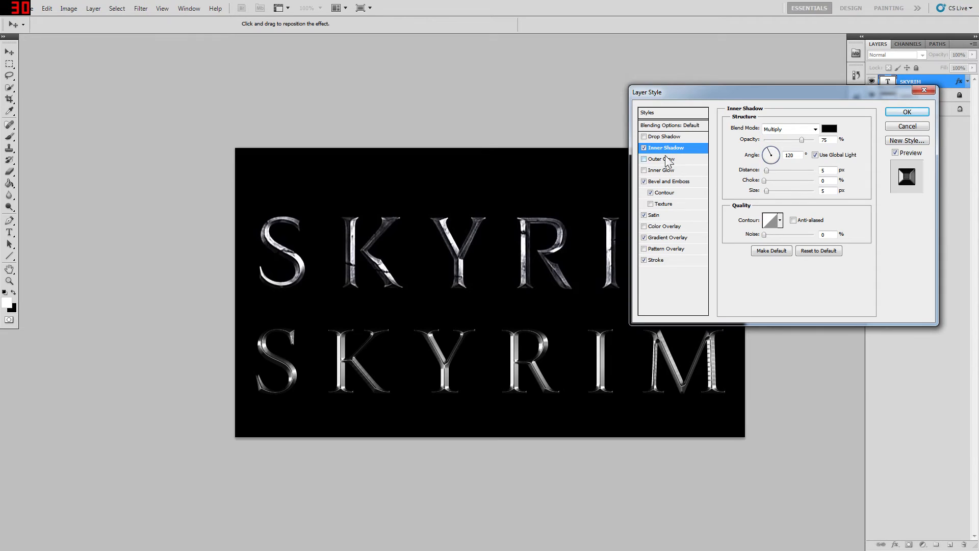
key(space)
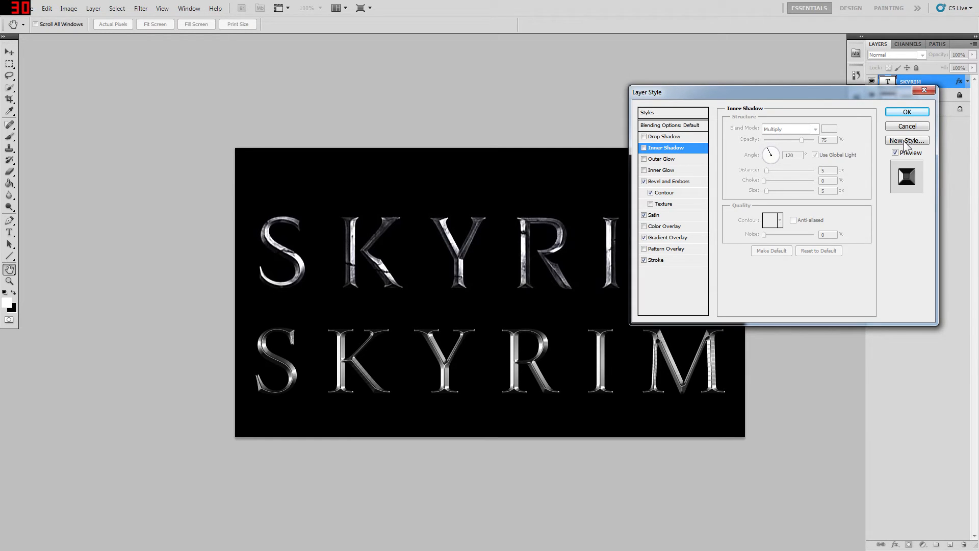
Save the current layer effects as a new style named Skyrim and apply the layer style.
click(901, 143)
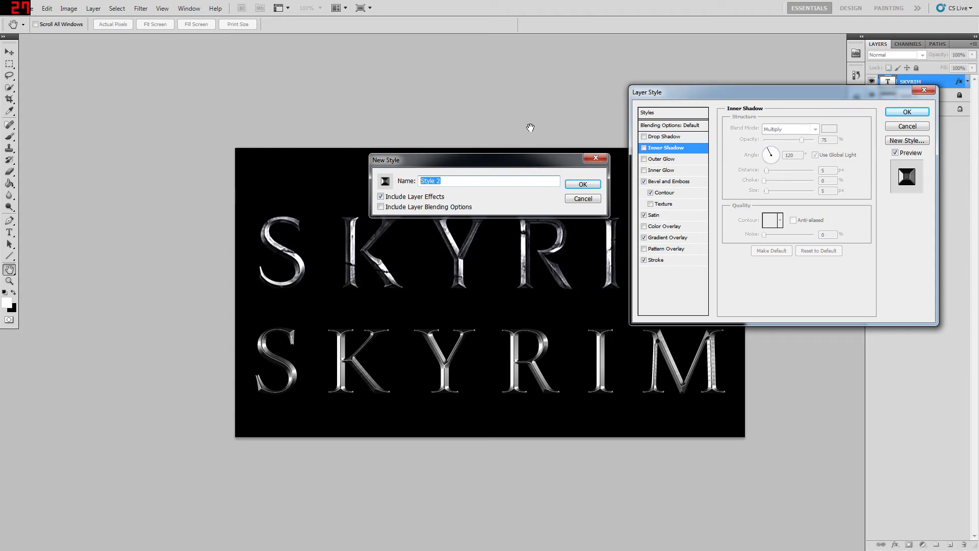
text(Skyrim)
click(585, 186)
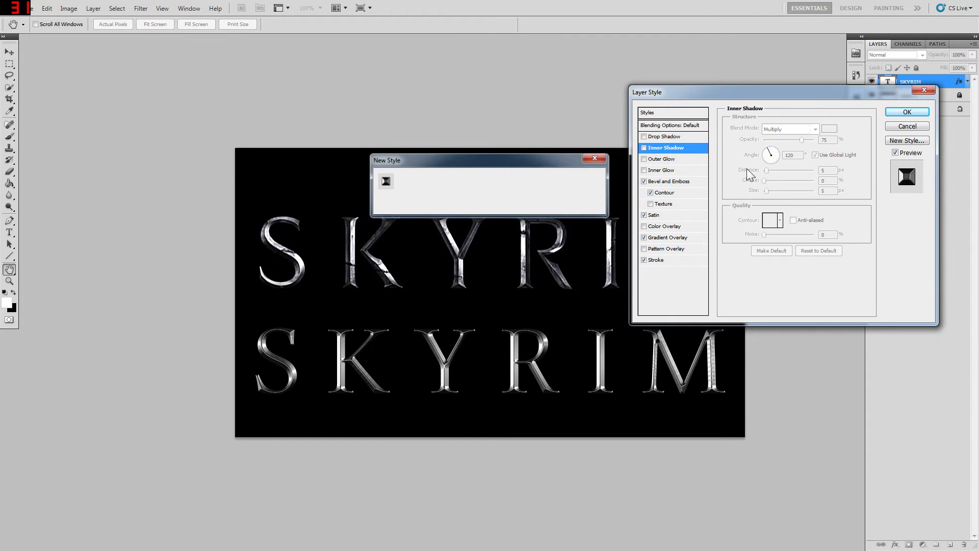
click(893, 113)
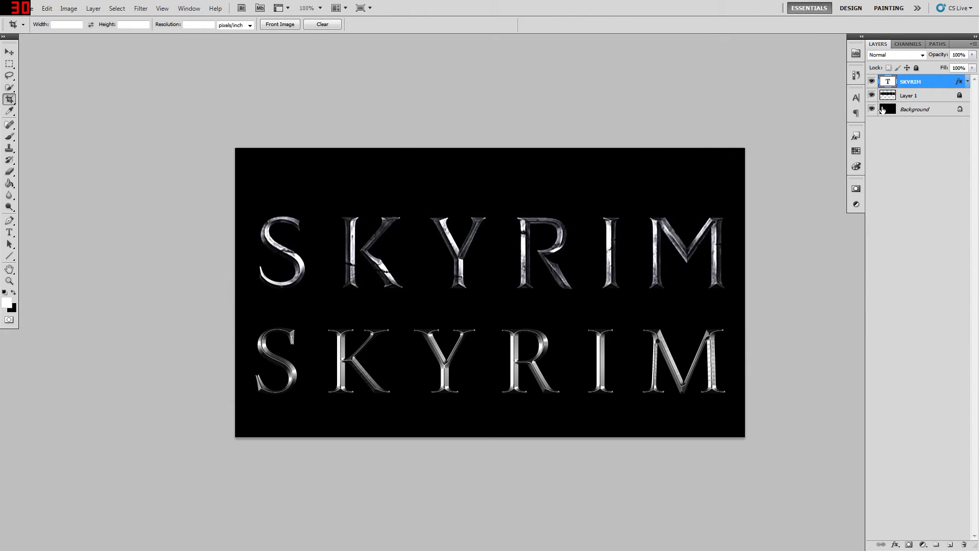
click(855, 55)
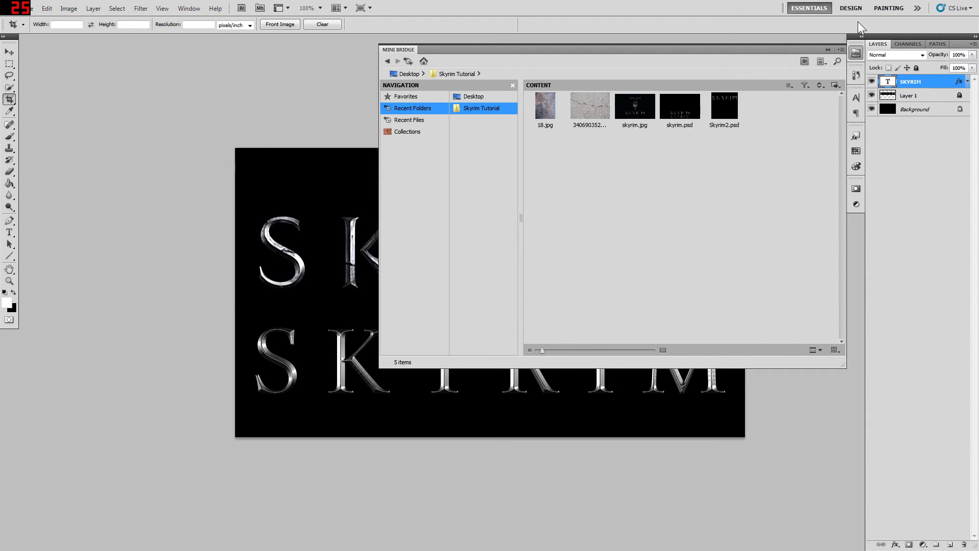
right_click(858, 50)
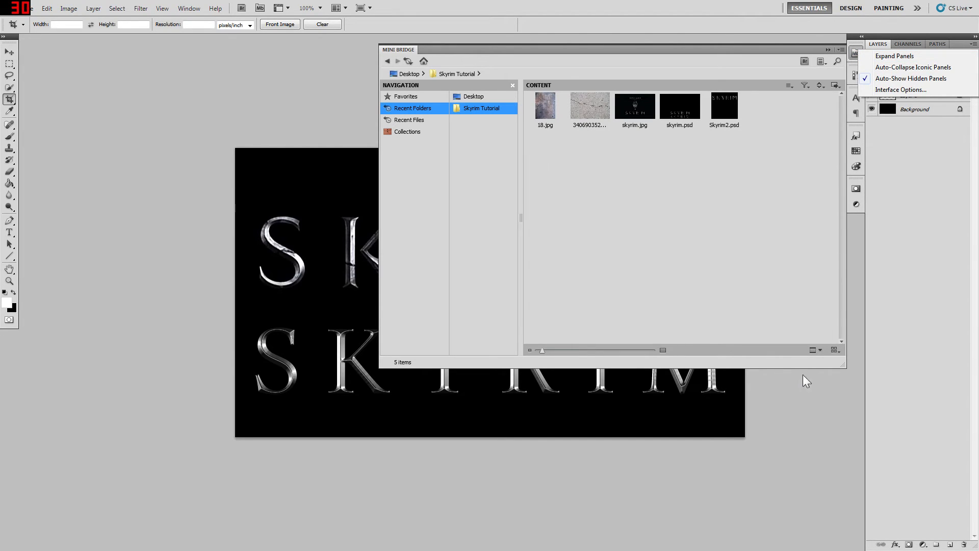
click(720, 8)
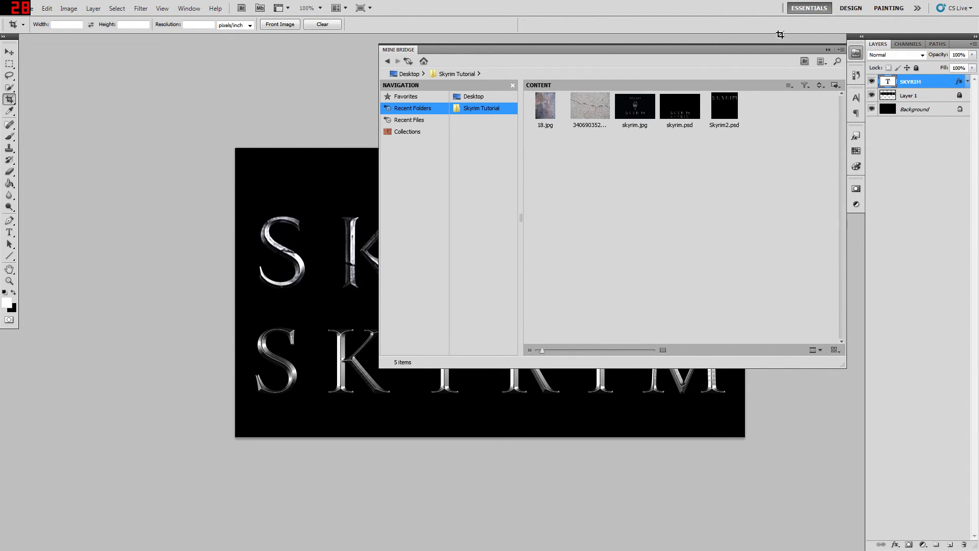
click(828, 49)
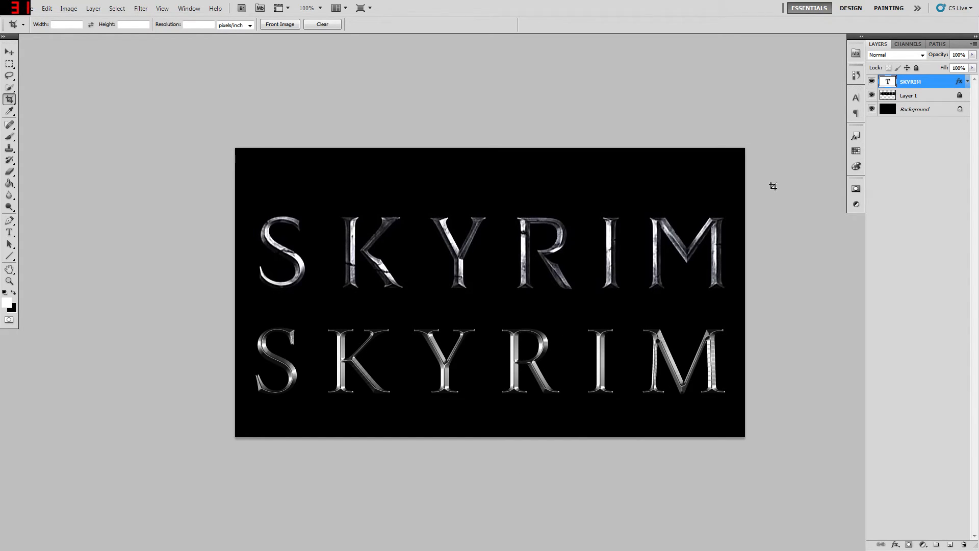
click(872, 81)
click(872, 82)
Open the 18.jpg texture from the Skyrim Tutorial folder and copy the whole image.
click(856, 53)
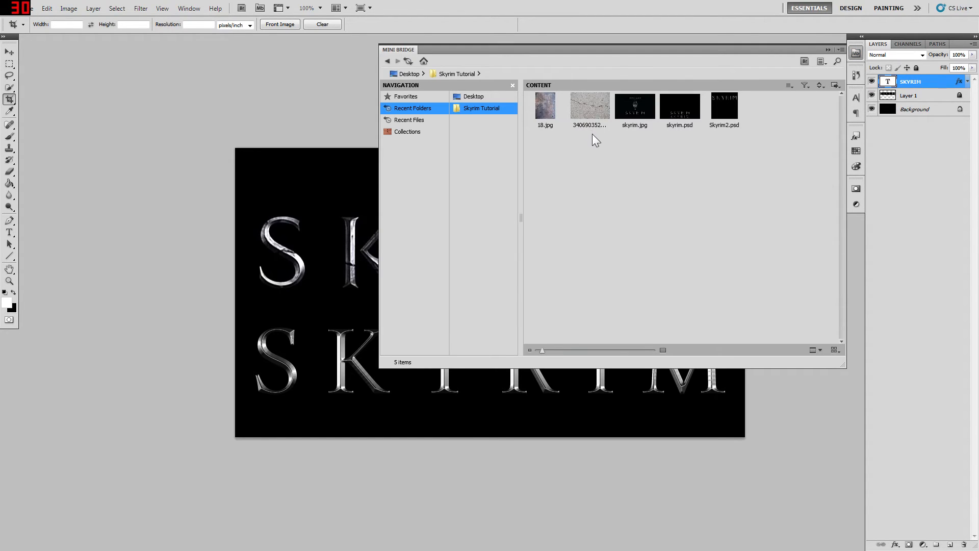
click(547, 117)
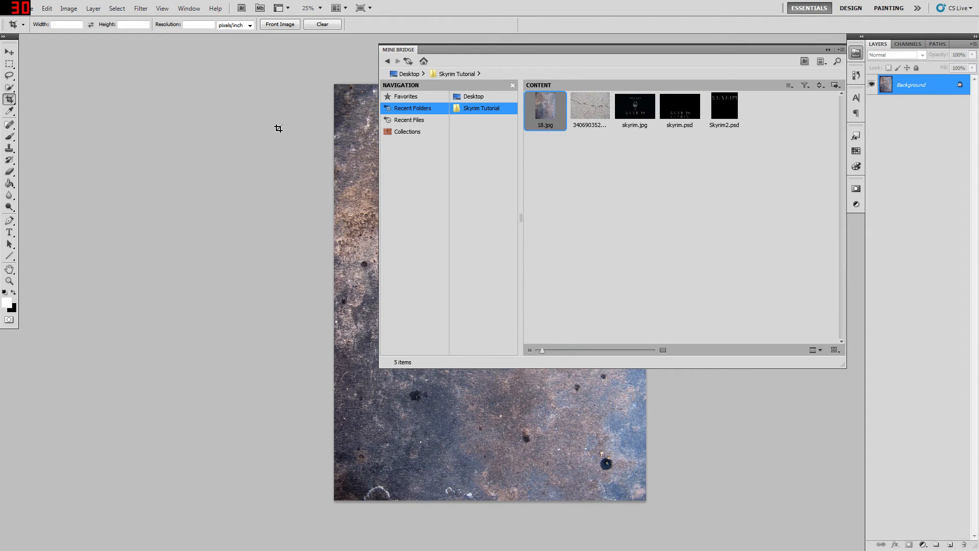
click(9, 52)
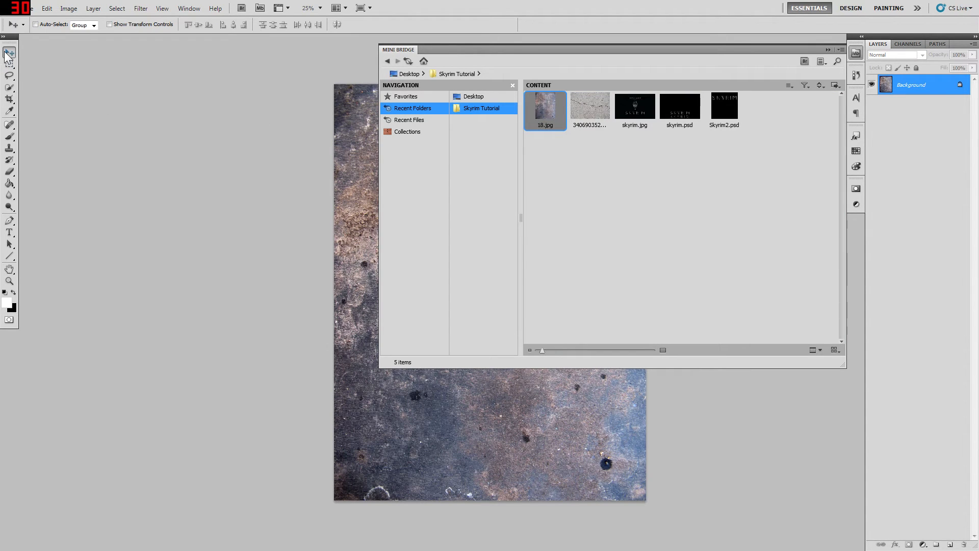
click(828, 50)
key(ctrl+a)
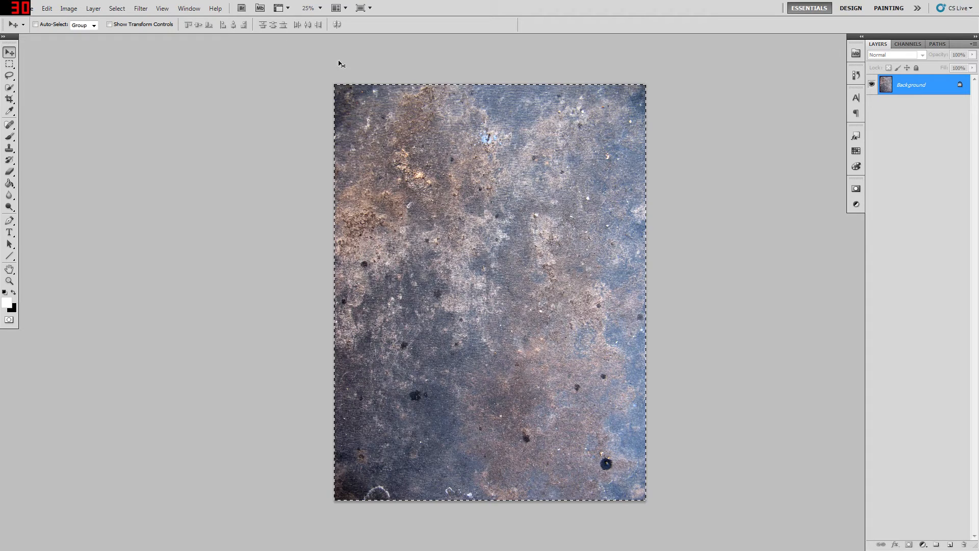
Switch to Skyrim2.psd and paste the copied texture onto a new layer above the SKYRIM text layer.
click(189, 8)
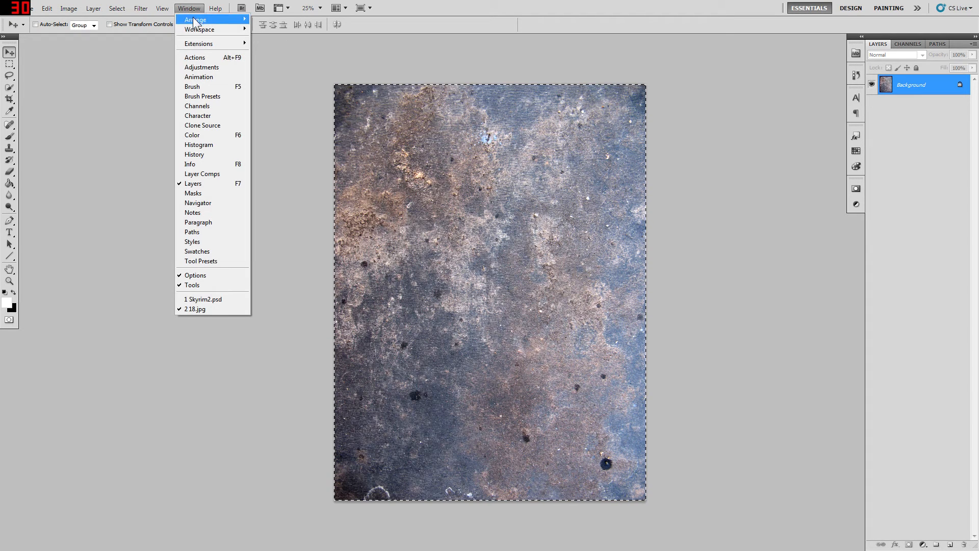
click(231, 300)
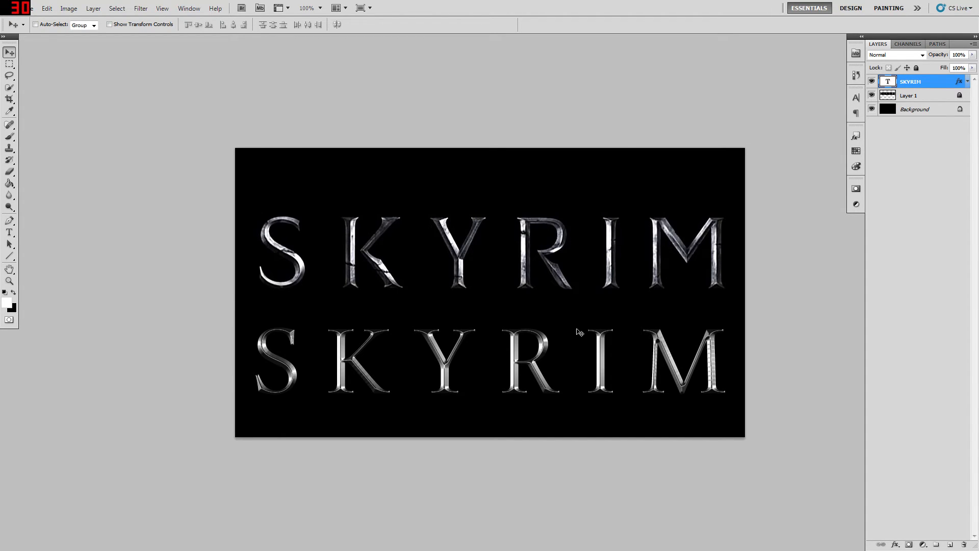
click(950, 544)
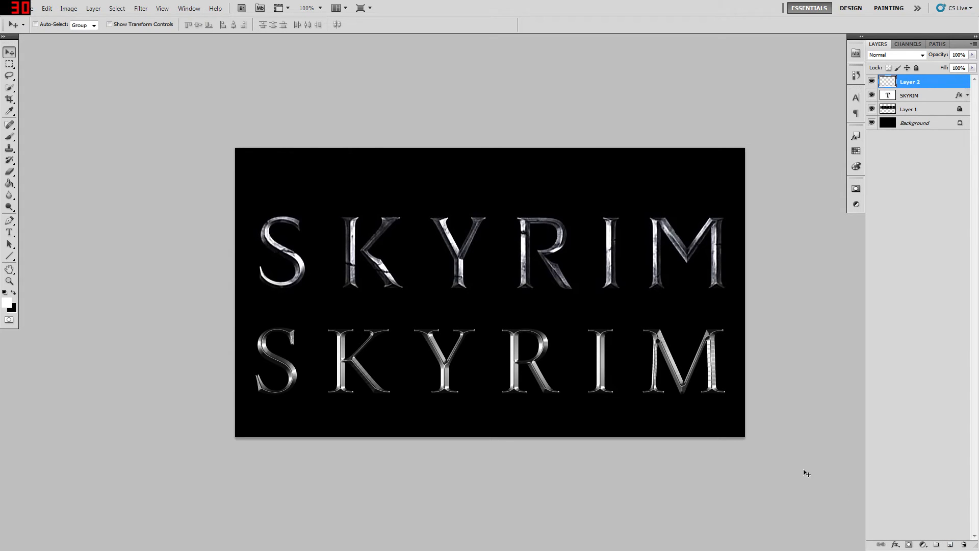
key(ctrl+v)
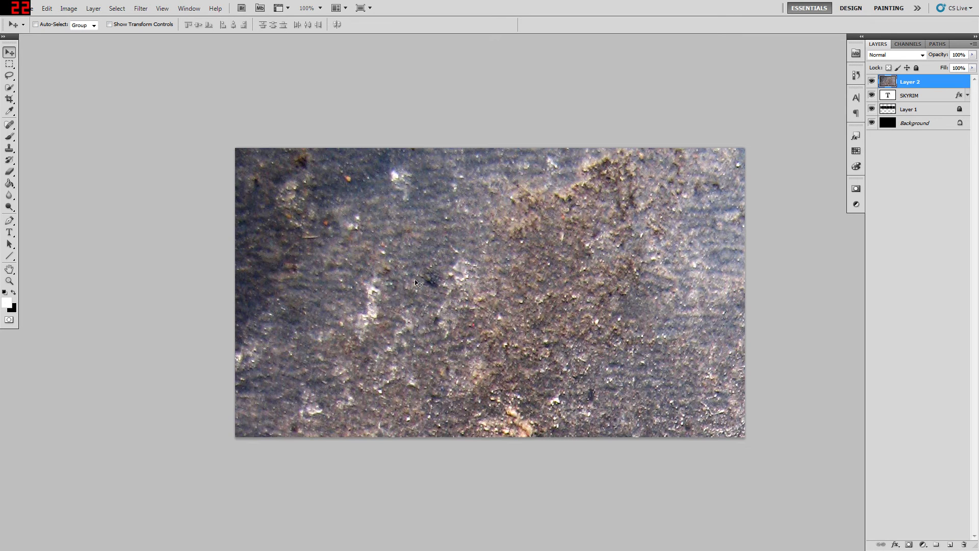
Scale the pasted texture down to about 33% width and 47% height with Free Transform, aligned to the canvas's left edge.
key(ctrl+t)
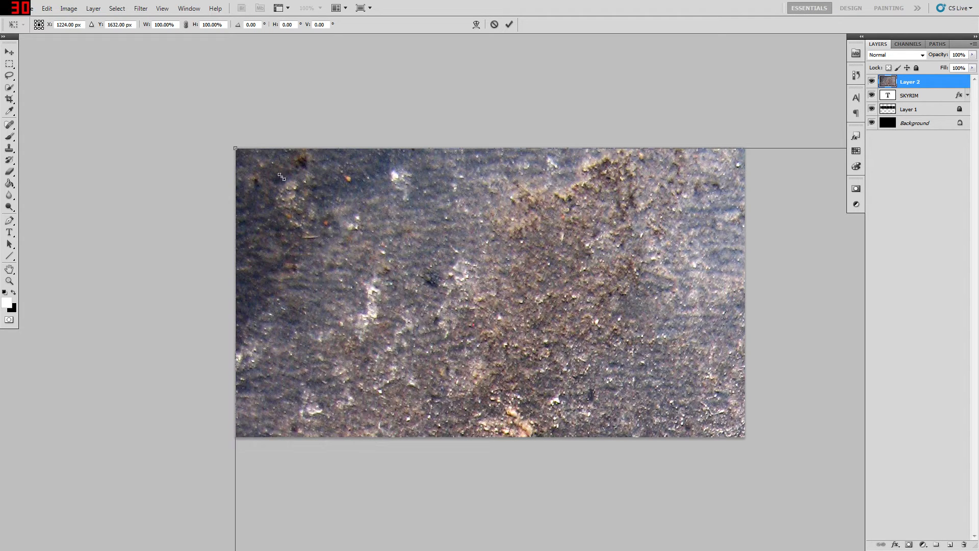
drag(282, 176, 537, 403)
drag(569, 453, 285, 158)
drag(241, 119, 47, 124)
drag(89, 155, 370, 311)
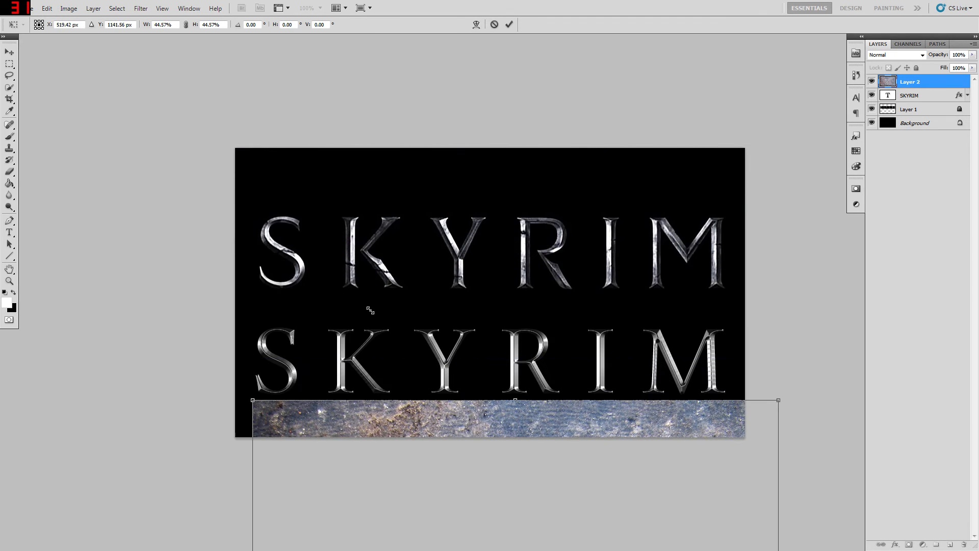
drag(520, 451, 382, 197)
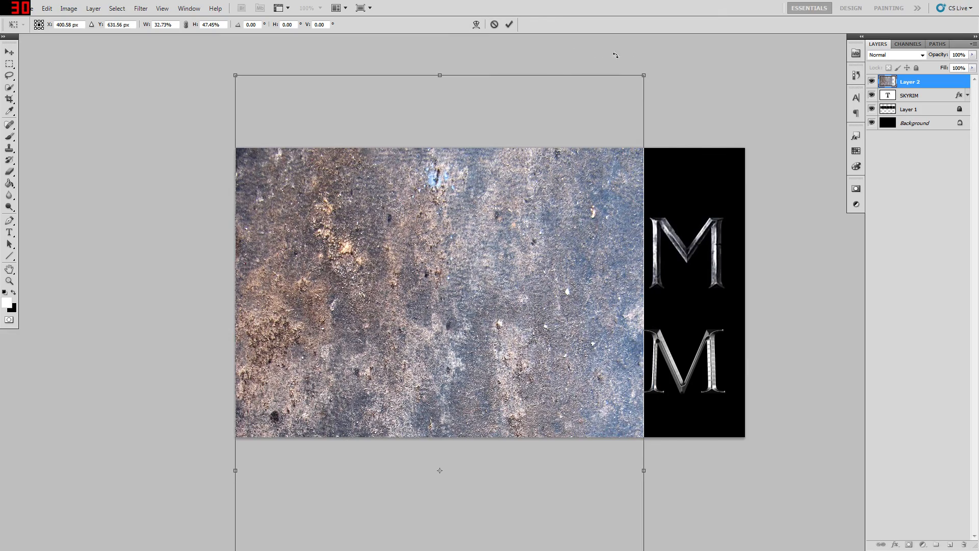
Rotate the texture 90°, shrink it to roughly the canvas width, and position it over the lower SKYRIM lettering.
drag(729, 209, 727, 447)
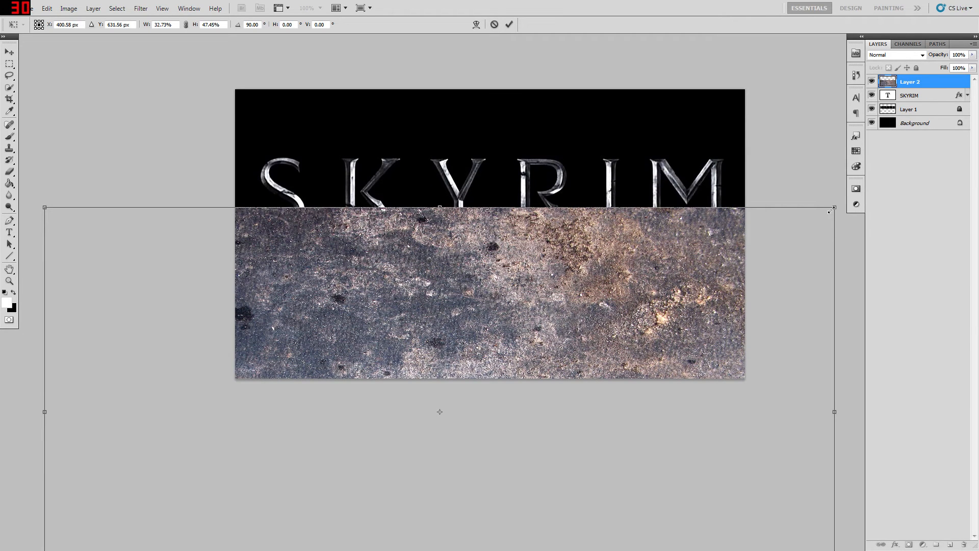
drag(831, 210, 667, 361)
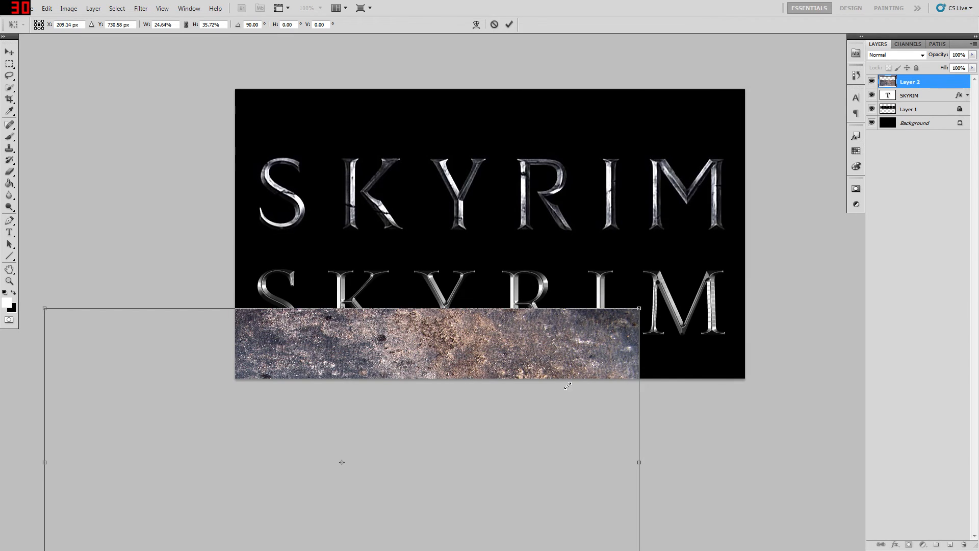
drag(567, 386, 713, 290)
drag(707, 276, 766, 241)
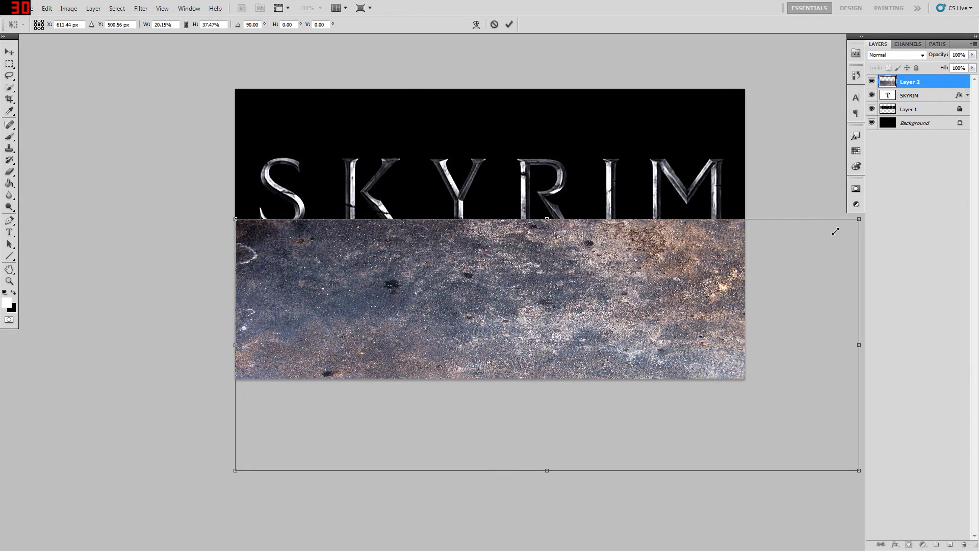
drag(835, 231, 743, 258)
key(Return)
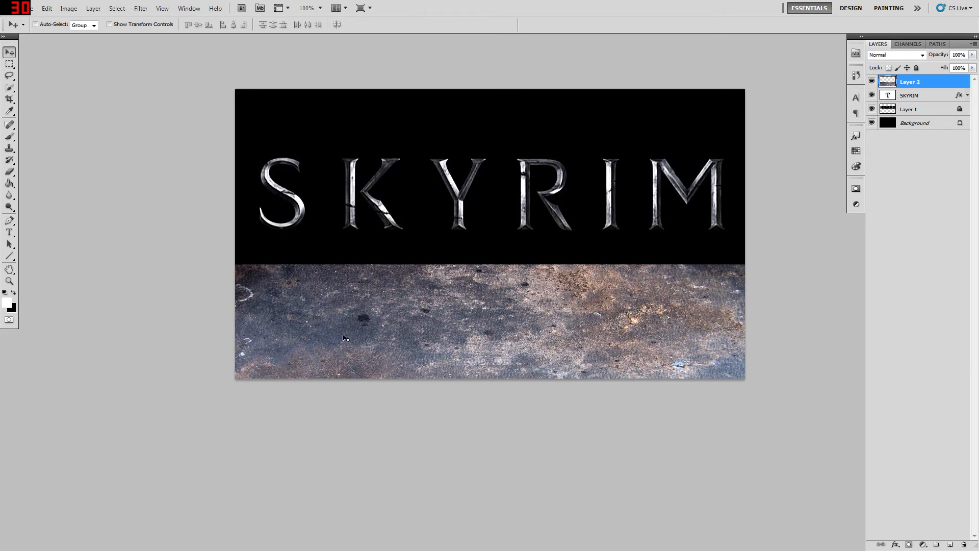
drag(381, 358, 379, 333)
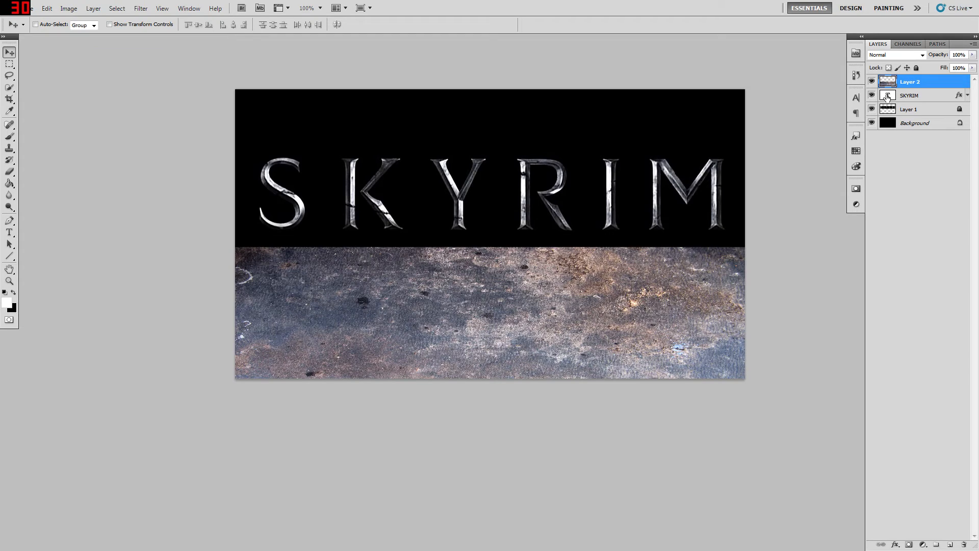
Copy the texture inside the SKYRIM letter outlines onto a new layer, hide the full texture layer, and desaturate the copy.
shift+click(911, 97)
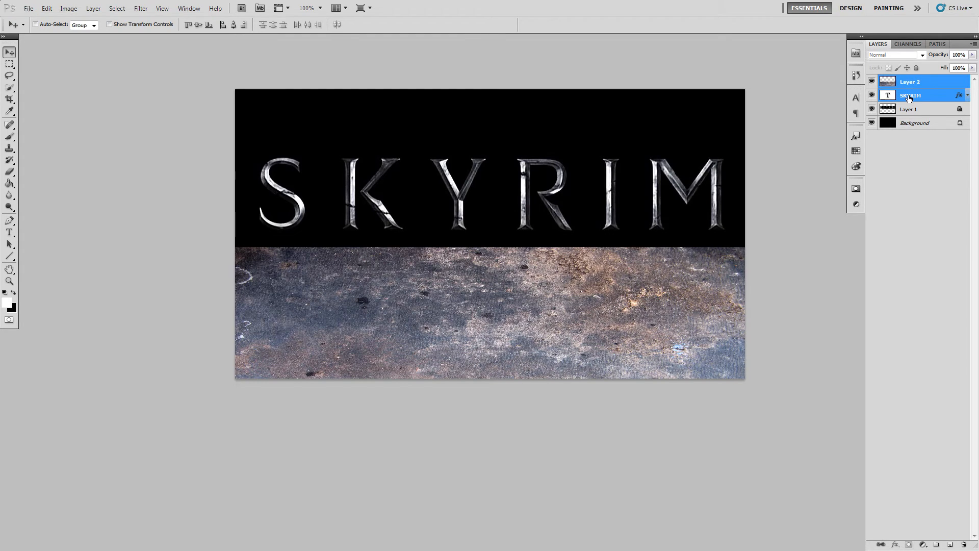
ctrl+click(888, 96)
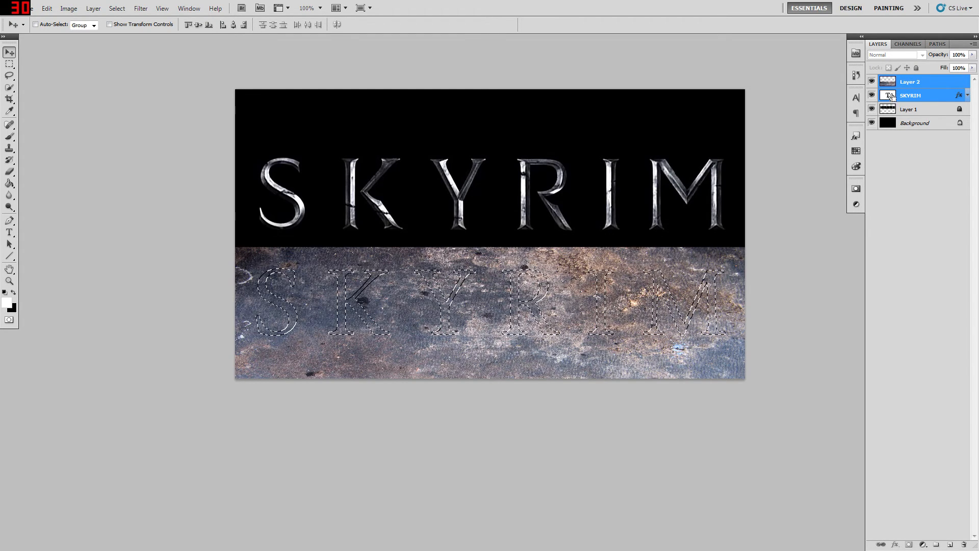
click(906, 83)
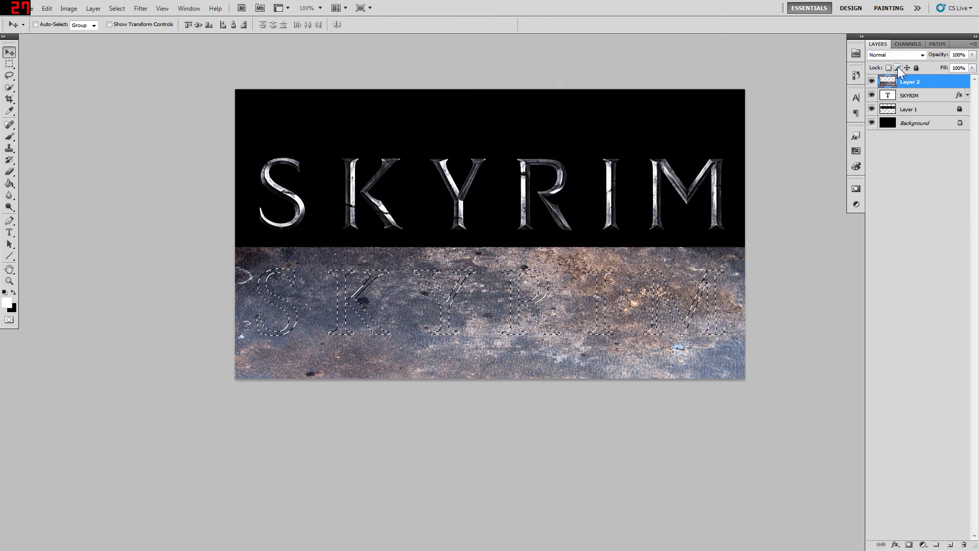
key(ctrl+j)
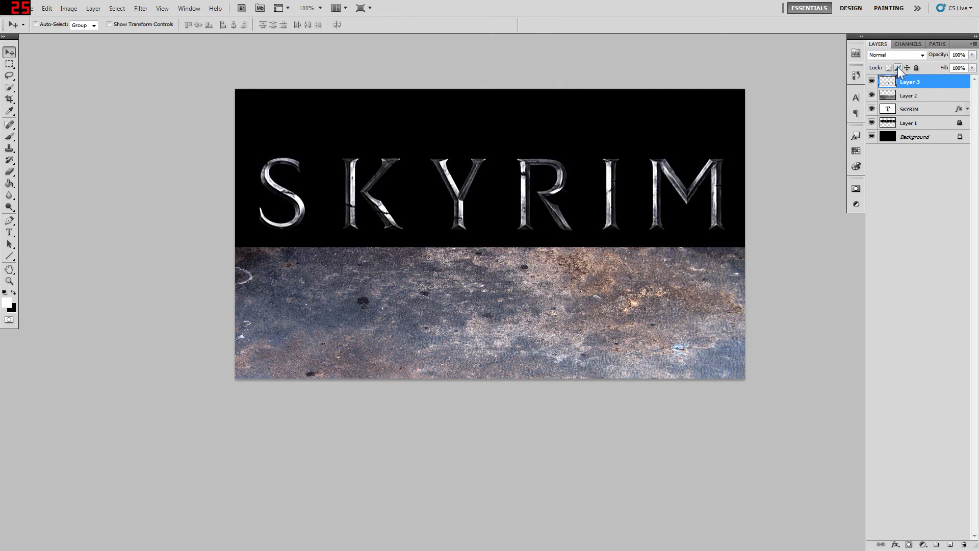
click(872, 96)
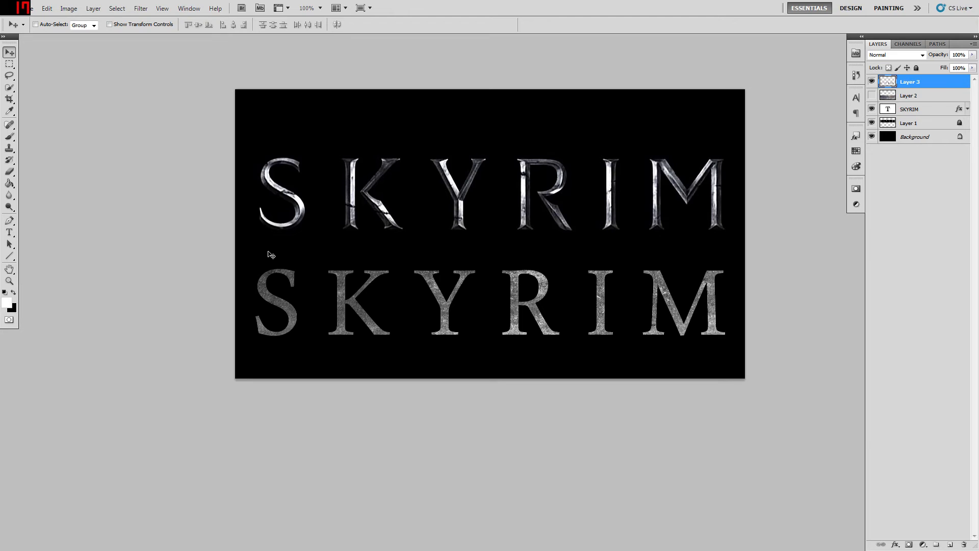
Increase the letter-shaped texture's contrast with Levels, using input values 22, 0.85 and 197.
key(ctrl+l)
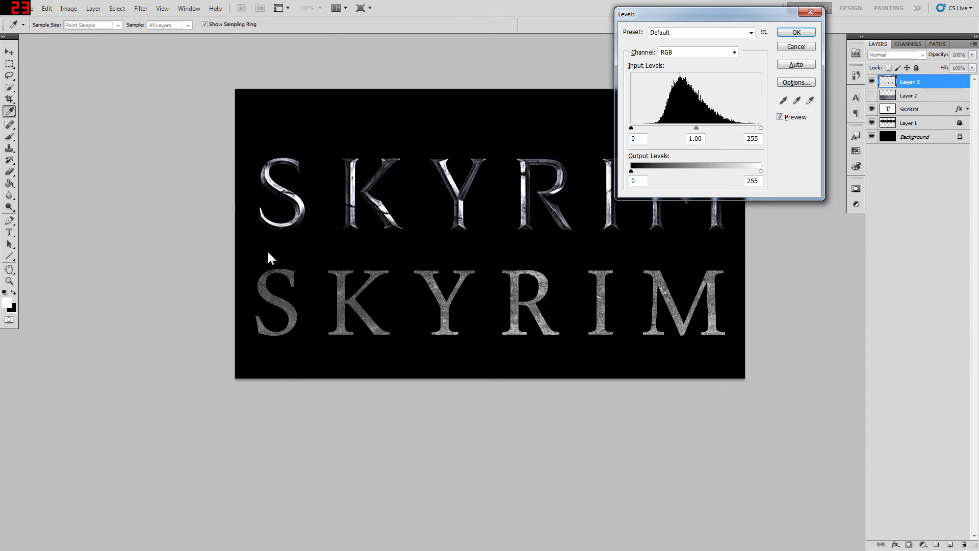
drag(760, 128, 697, 127)
drag(632, 127, 641, 128)
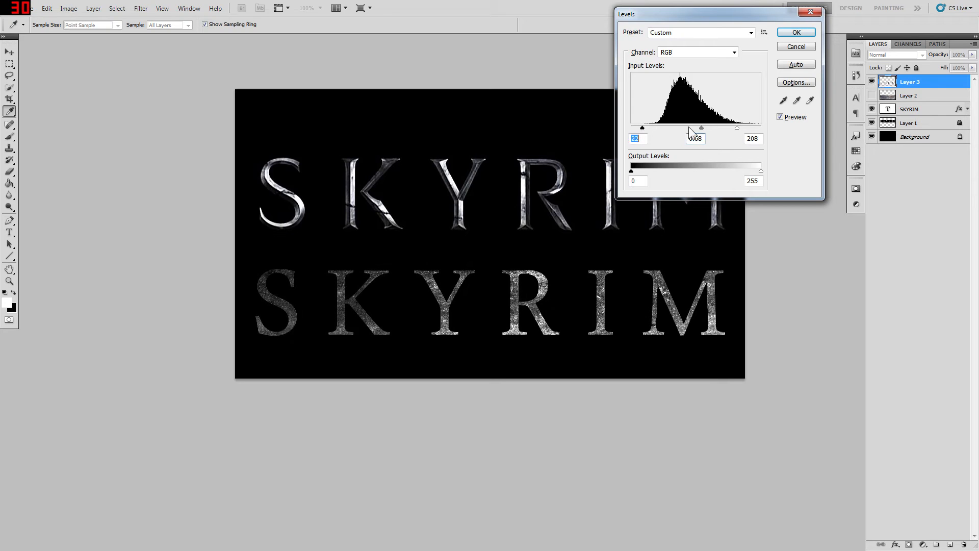
drag(700, 128, 694, 128)
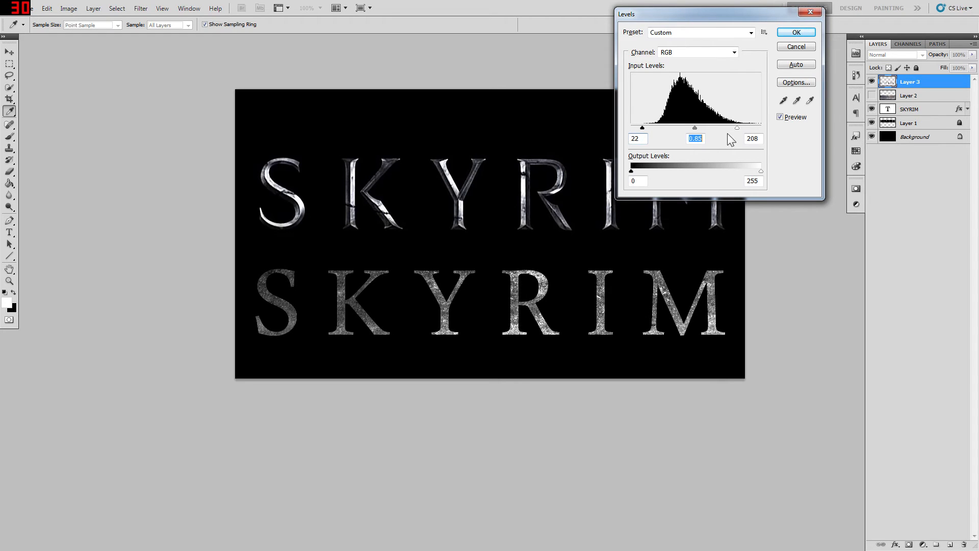
click(730, 129)
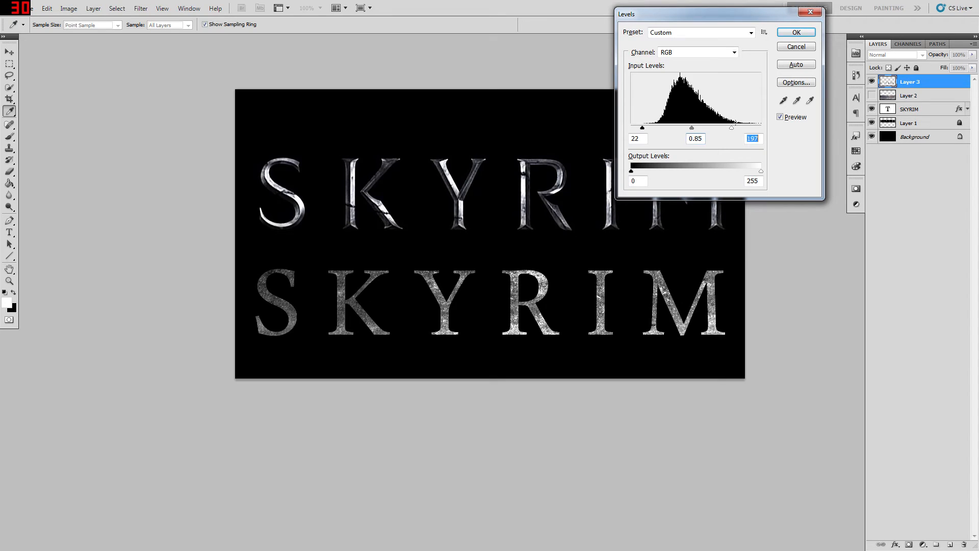
click(805, 32)
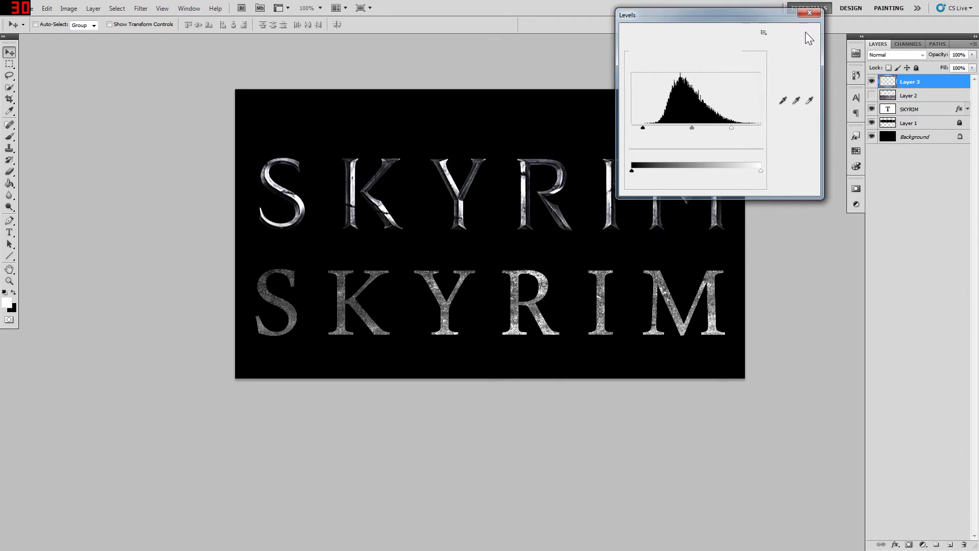
Set the letter-shaped texture layer's blend mode to Darken.
click(886, 55)
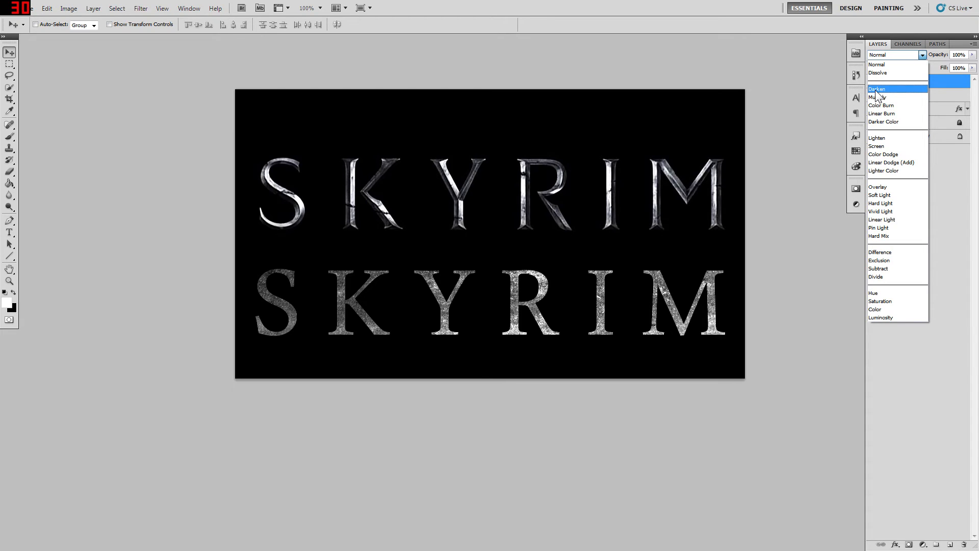
click(875, 89)
click(871, 95)
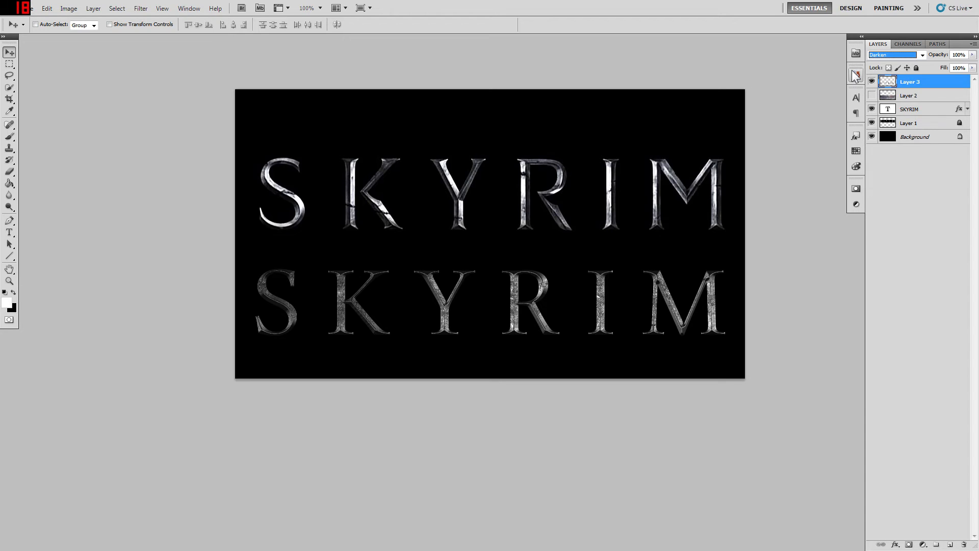
Step the letter-shaped texture layer through the blend modes and settle on Soft Light.
key(Down)
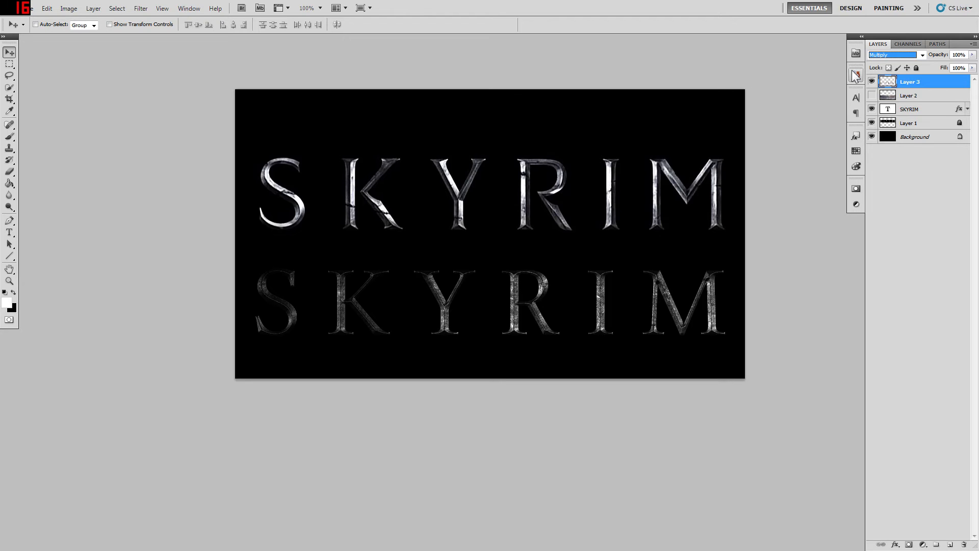
key(Down)
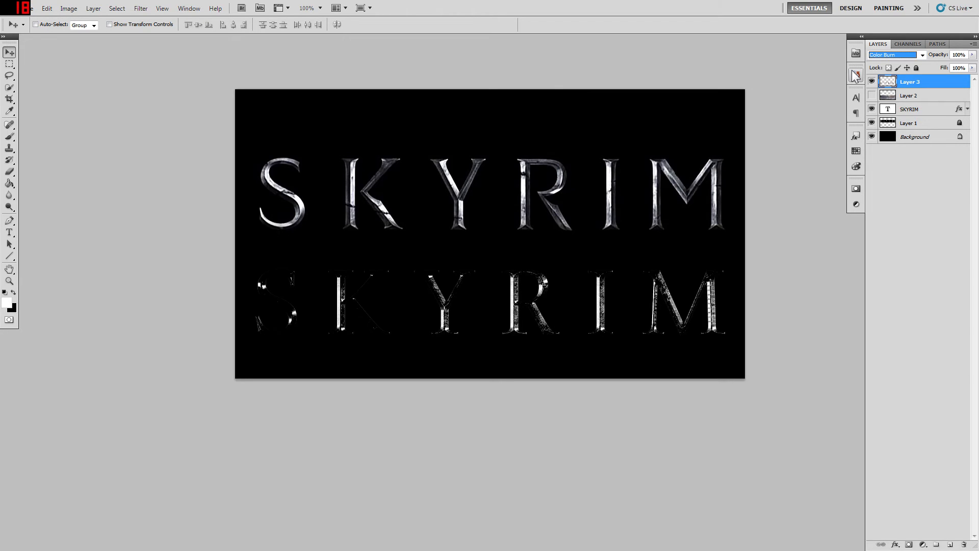
key(Down)
key(Down)
key(Down)
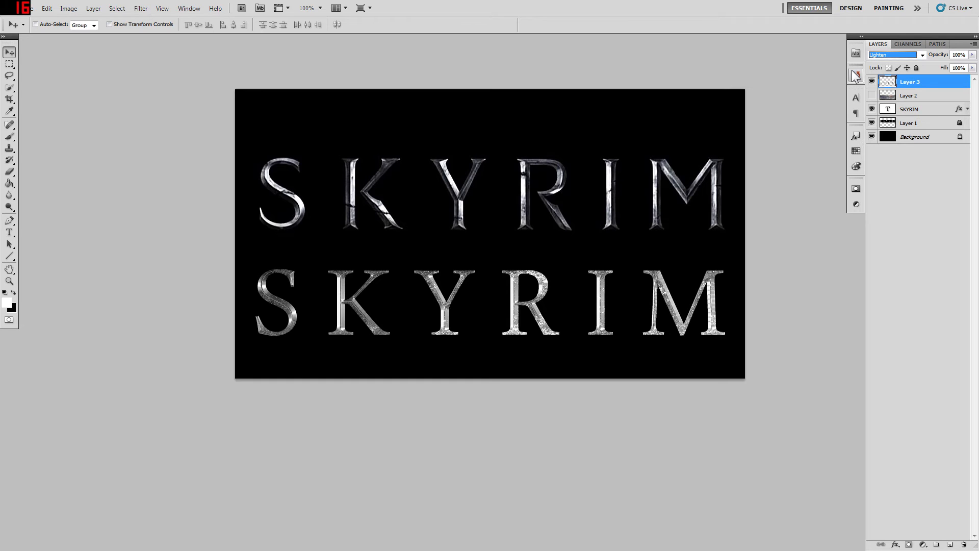
key(Down)
key(Down)
key(Down)
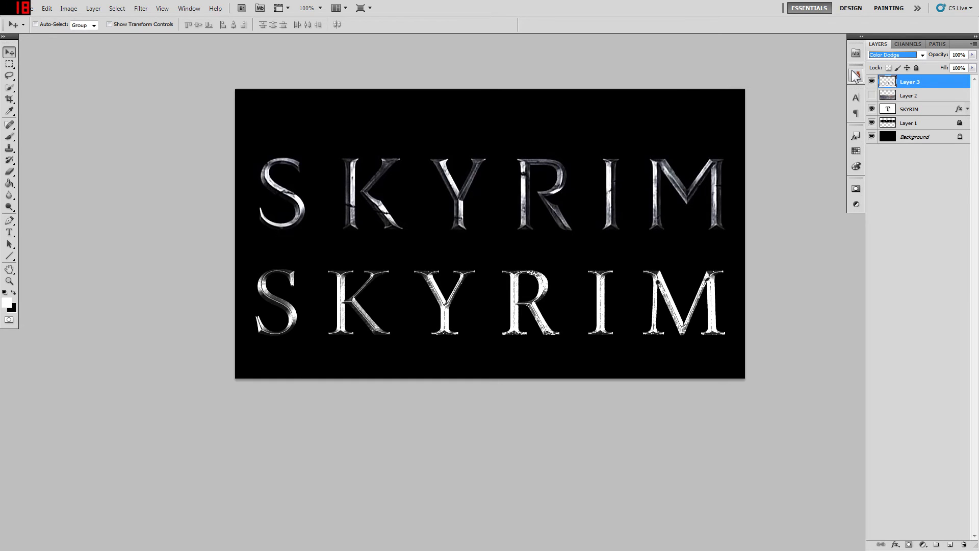
key(Down)
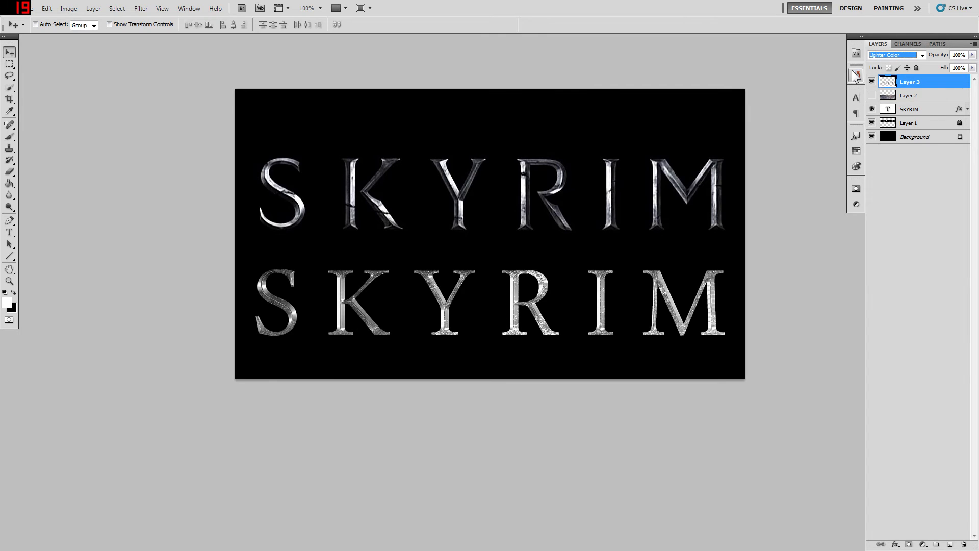
key(Down)
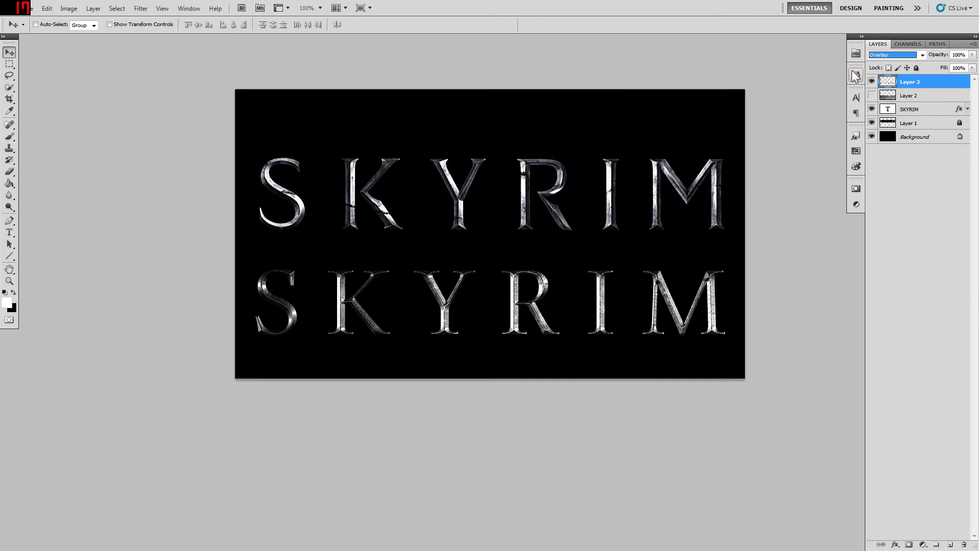
key(Down)
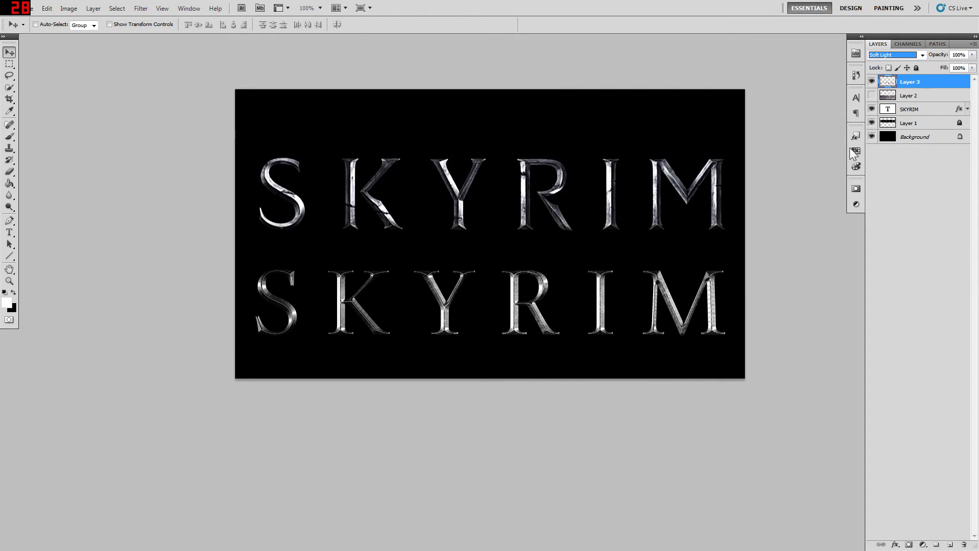
Reduce the letter-shaped texture layer's opacity to 80% and deselect the layer.
click(973, 54)
drag(970, 66, 959, 65)
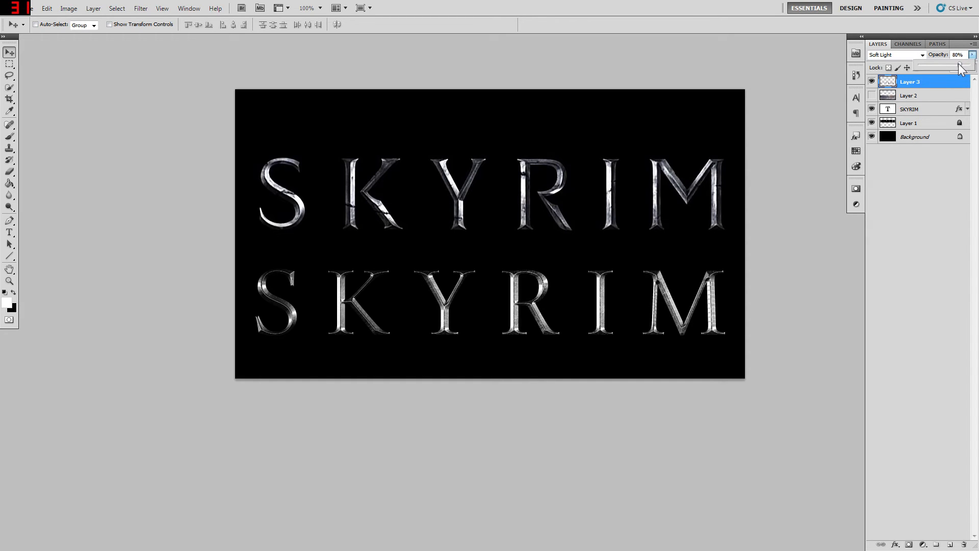
click(898, 189)
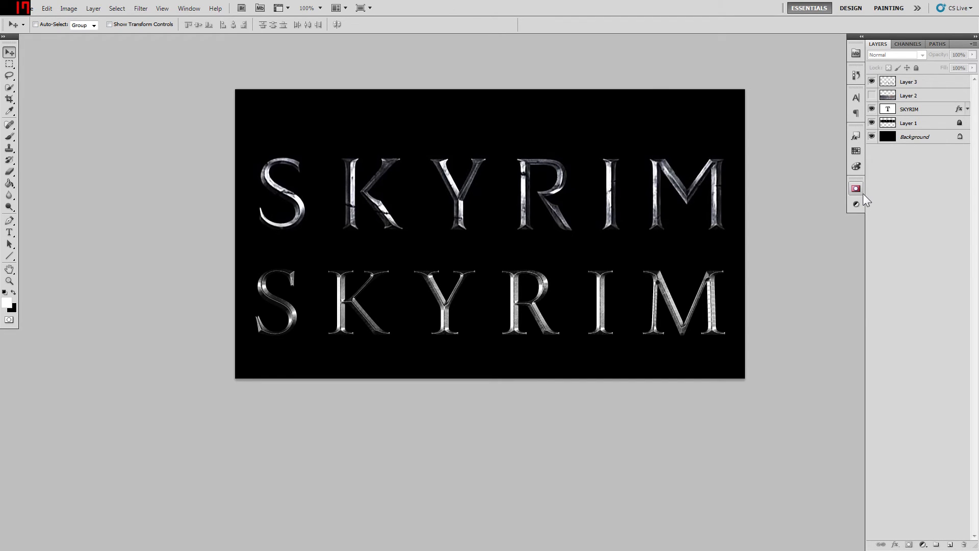
Open the cracked concrete image from the Skyrim Tutorial folder, copy all of it, and paste it onto a new layer above the letter-shaped texture.
click(855, 54)
click(589, 116)
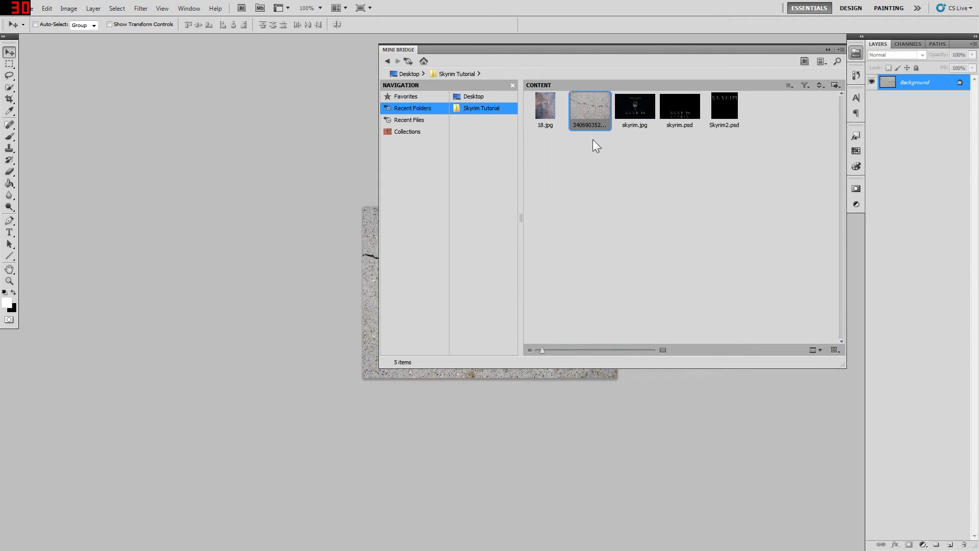
click(825, 49)
key(ctrl+a)
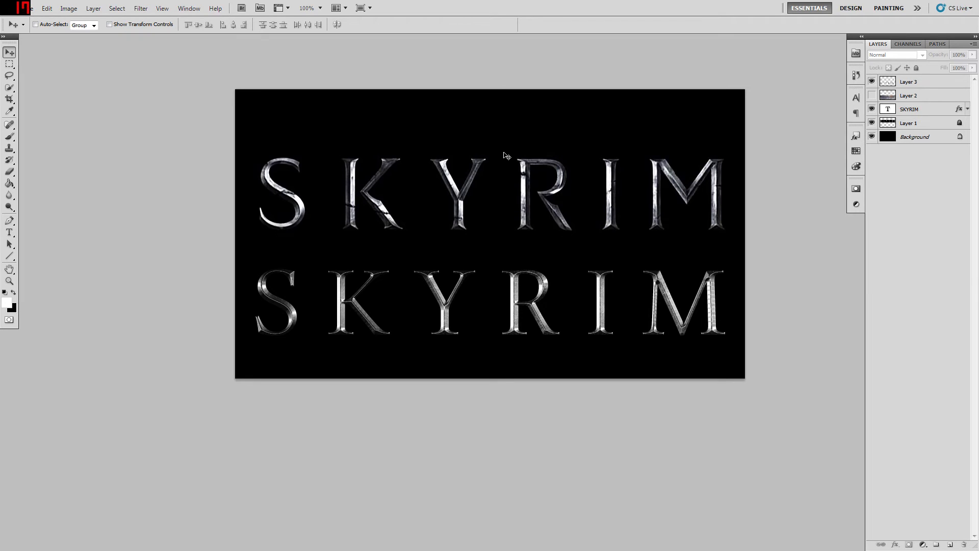
click(920, 84)
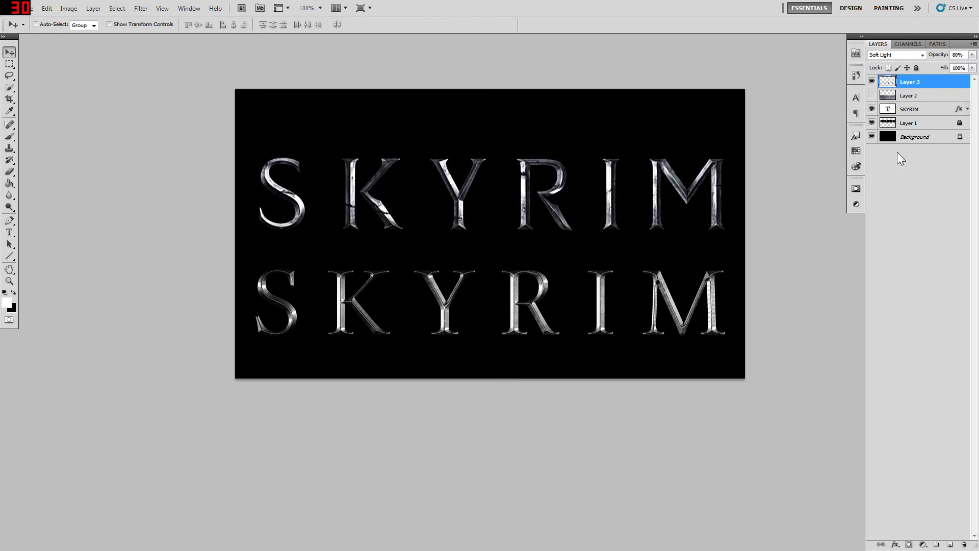
click(950, 544)
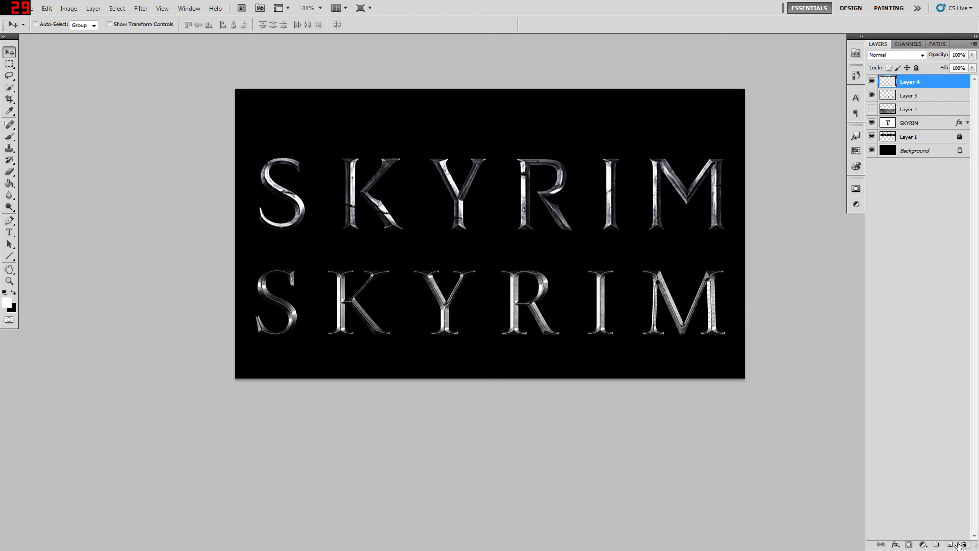
key(ctrl+v)
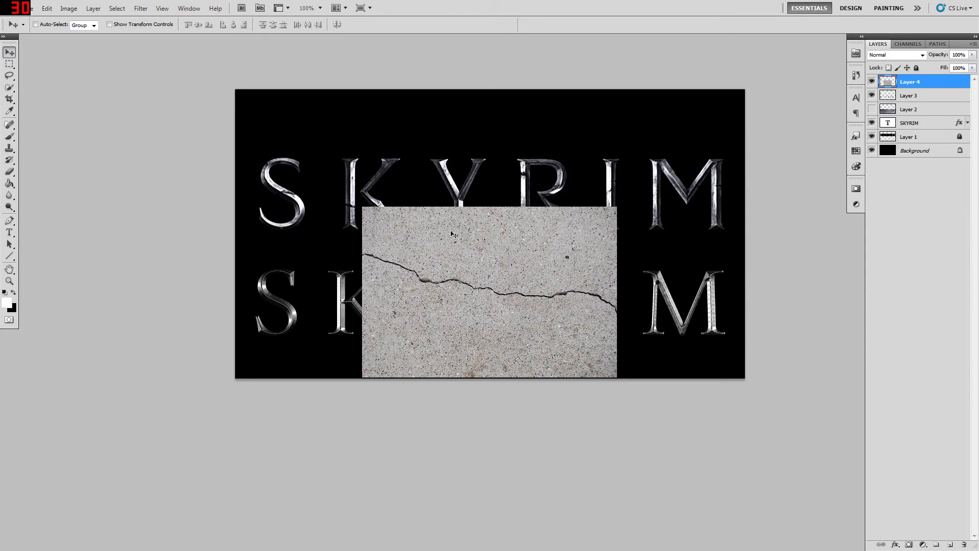
Place the concrete texture over the lower S, K and Y letters, desaturated and at 53% opacity.
drag(396, 301, 311, 359)
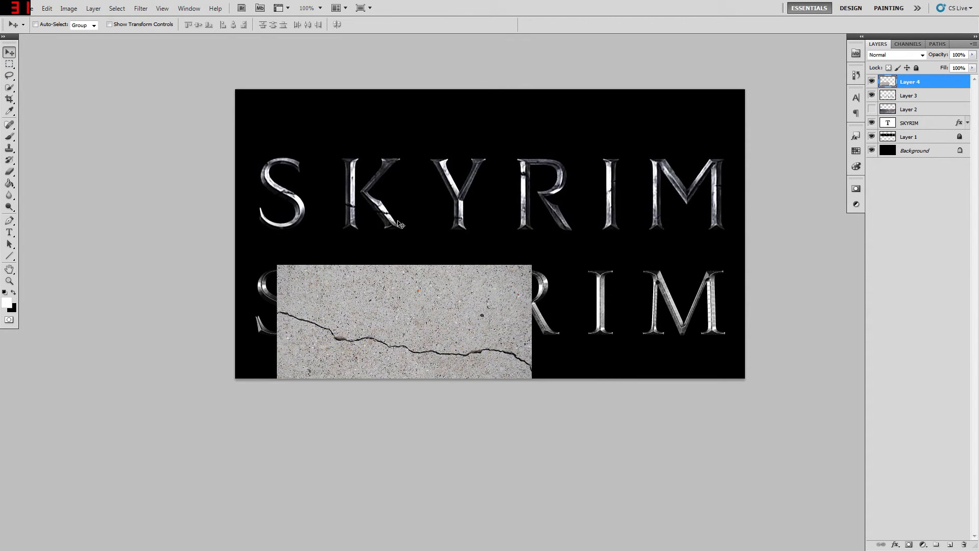
drag(424, 334, 415, 328)
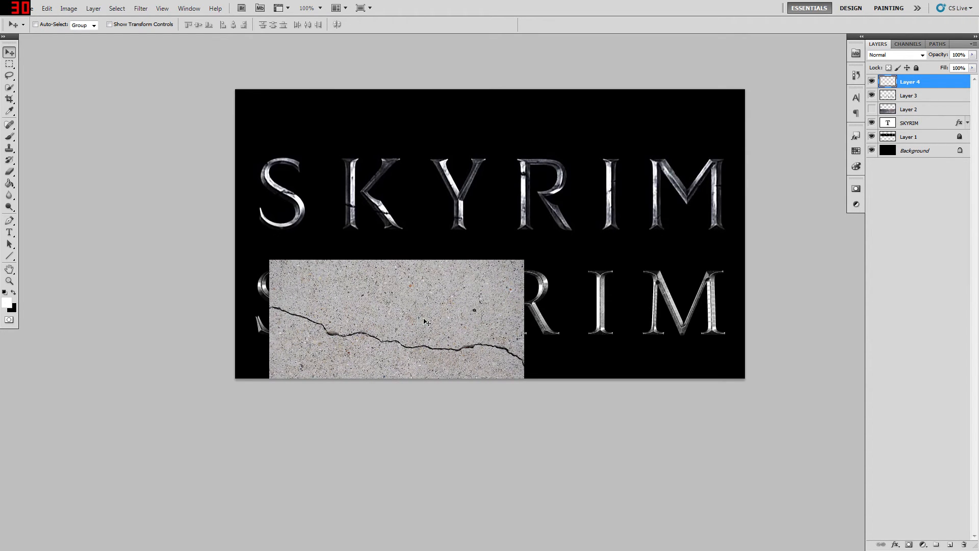
drag(972, 55, 929, 74)
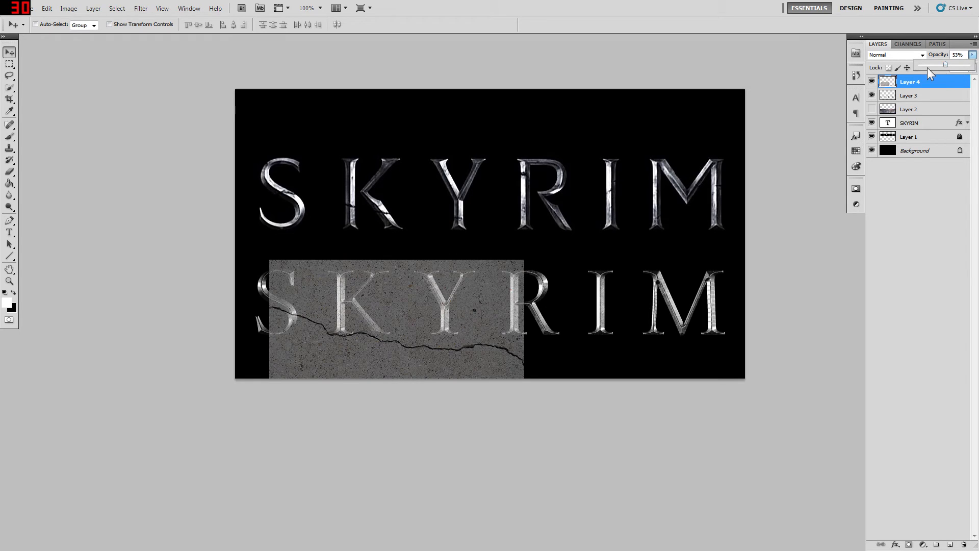
click(767, 79)
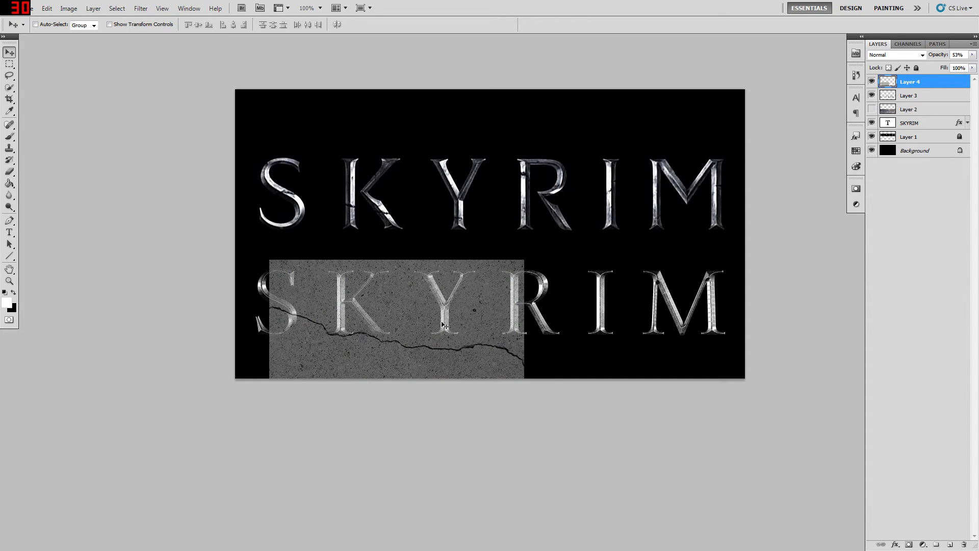
drag(447, 330, 441, 320)
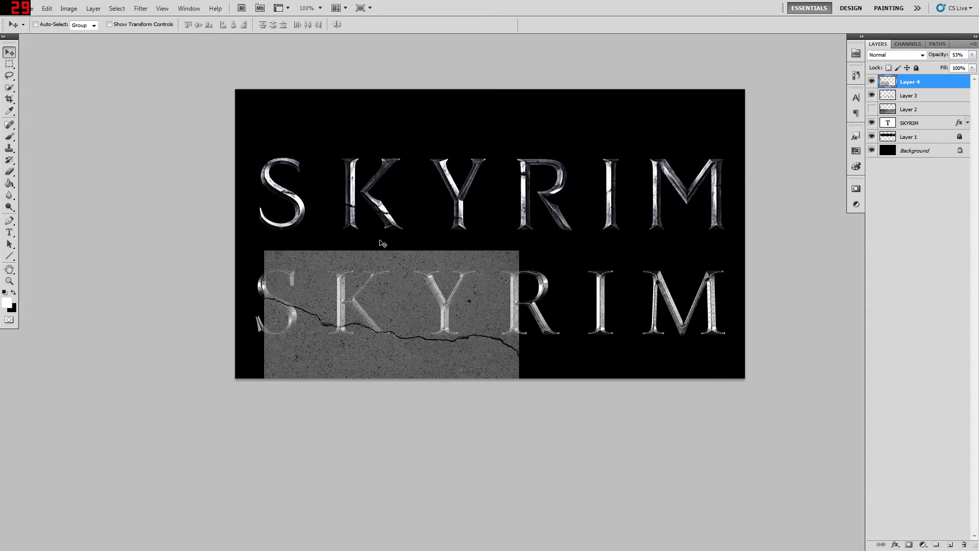
Rotate the concrete texture to about -175.9° and move it so the crack runs across the lower S, K and Y.
key(ctrl+t)
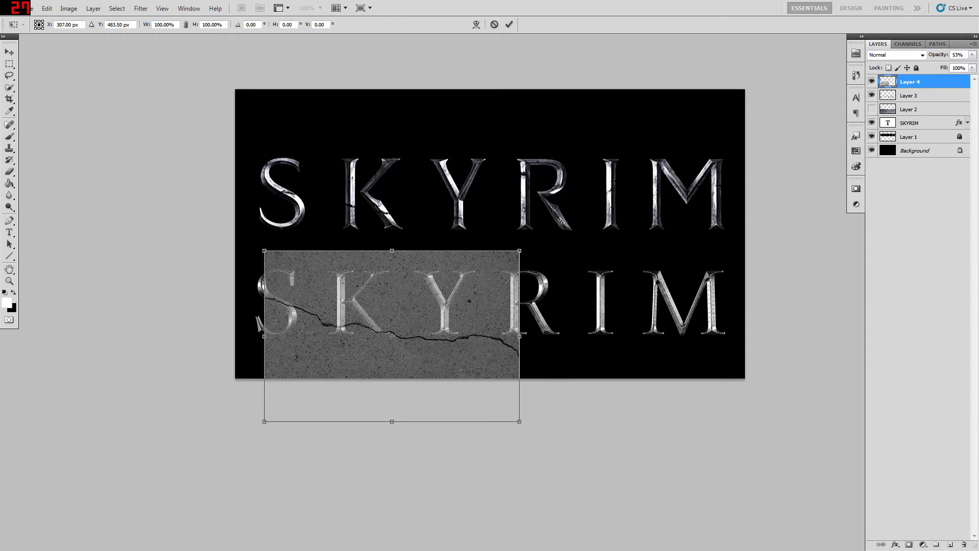
mouse_move(561, 221)
mouse_down()
mouse_move(557, 212)
mouse_move(561, 224)
mouse_up()
drag(418, 292, 410, 287)
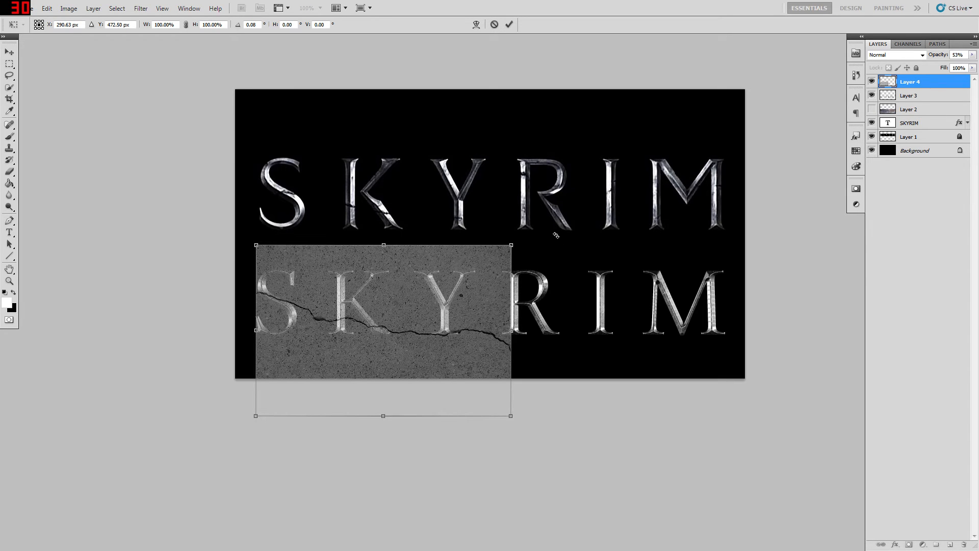
drag(556, 235, 547, 277)
drag(358, 379, 431, 301)
drag(314, 338, 338, 357)
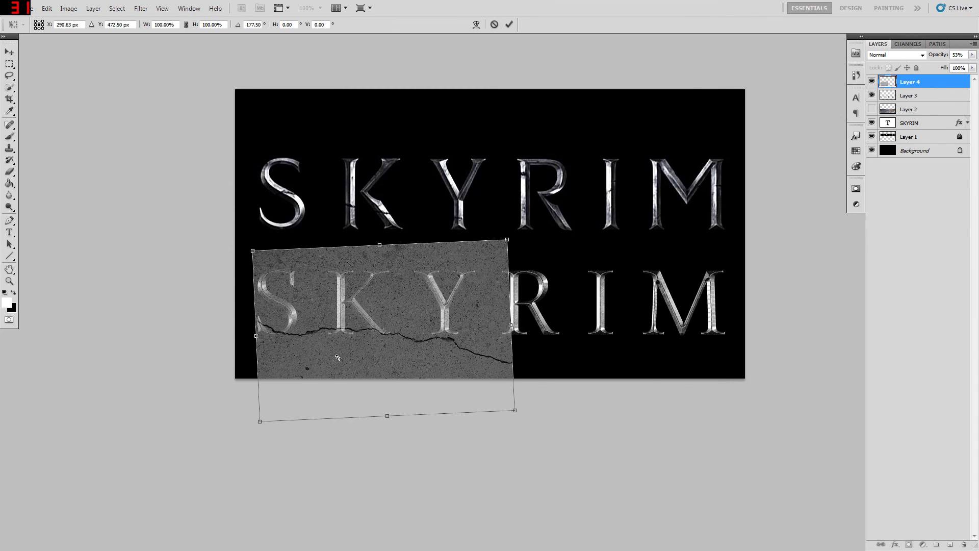
drag(336, 357, 357, 350)
drag(407, 317, 399, 297)
drag(562, 200, 571, 213)
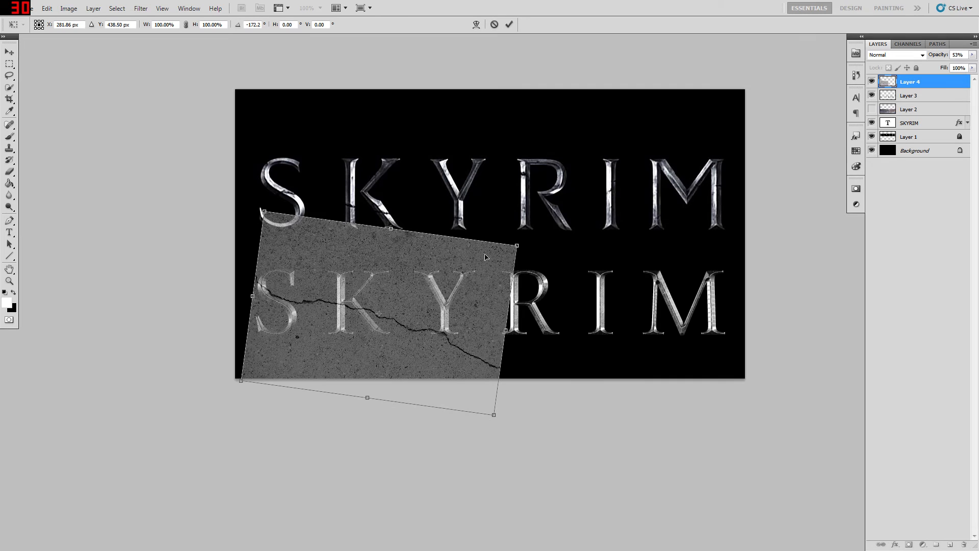
drag(510, 223, 444, 279)
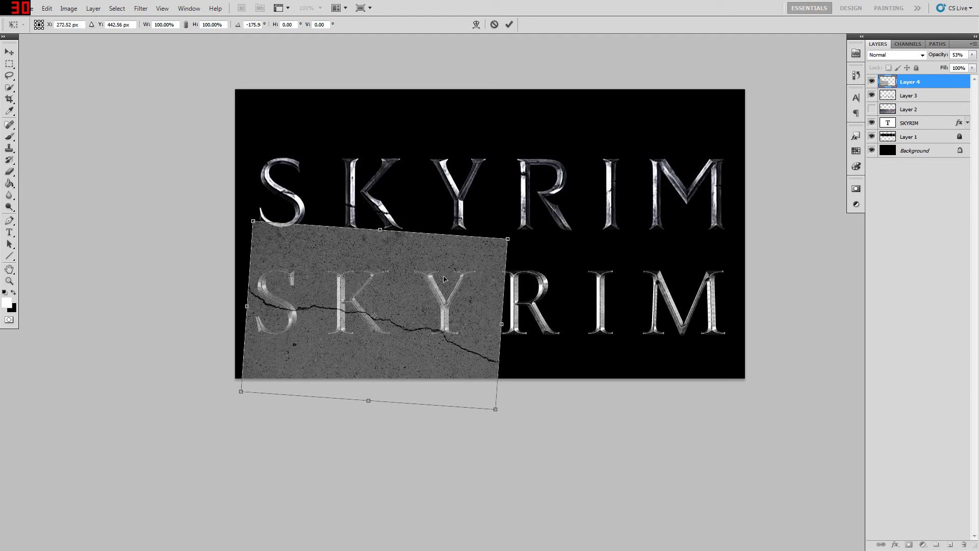
key(Up)
key(Up)
key(Up)
key(Up)
key(Up)
key(Up)
key(Up)
key(Up)
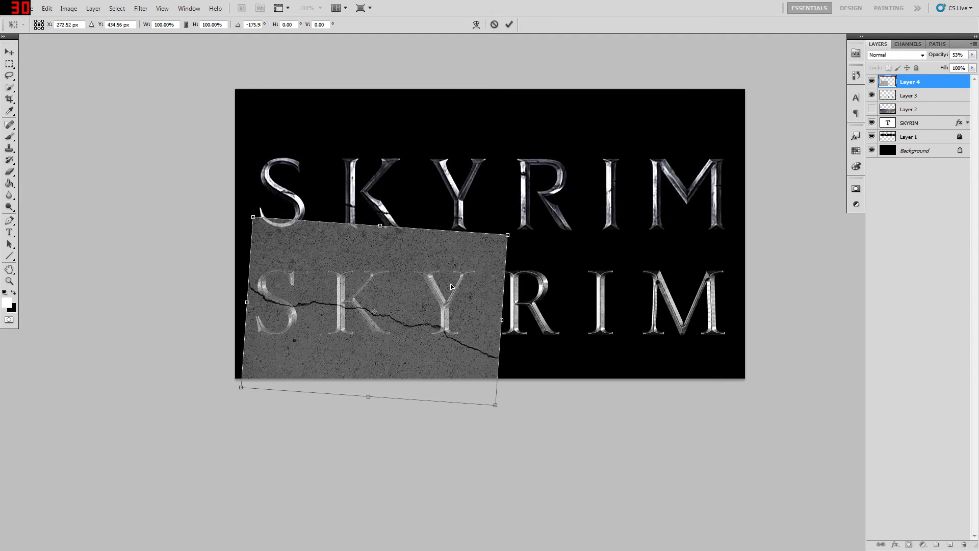
Refine the concrete texture's rotation to about -177.5°, nudge it to X 264.73 px, Y 434.83 px, and apply the transform.
drag(549, 261, 521, 272)
drag(478, 307, 477, 313)
key(Down)
key(Down)
key(Down)
key(Down)
key(Down)
key(Down)
key(Down)
key(Down)
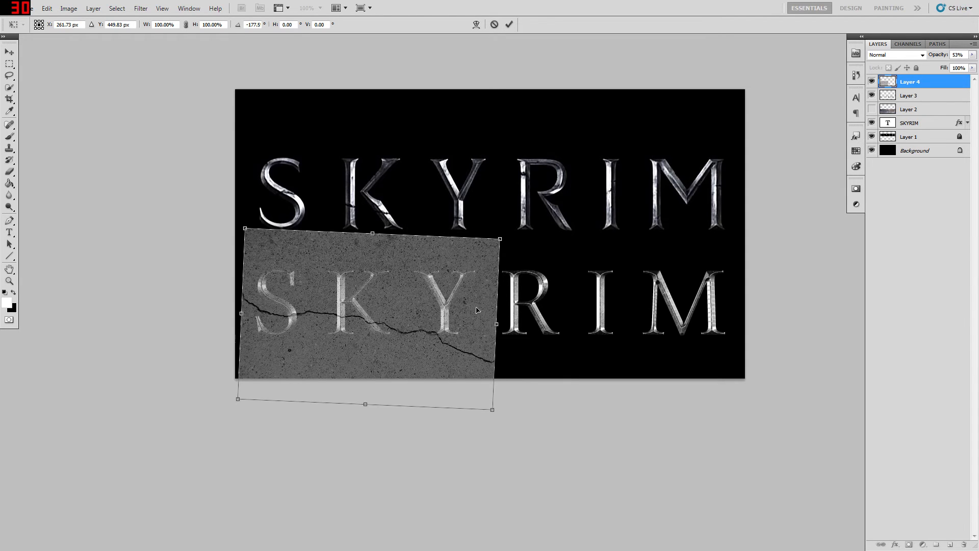
key(Up)
key(Up)
key(Up)
key(Up)
key(Up)
key(Up)
key(Up)
key(Up)
key(Up)
key(Up)
key(Up)
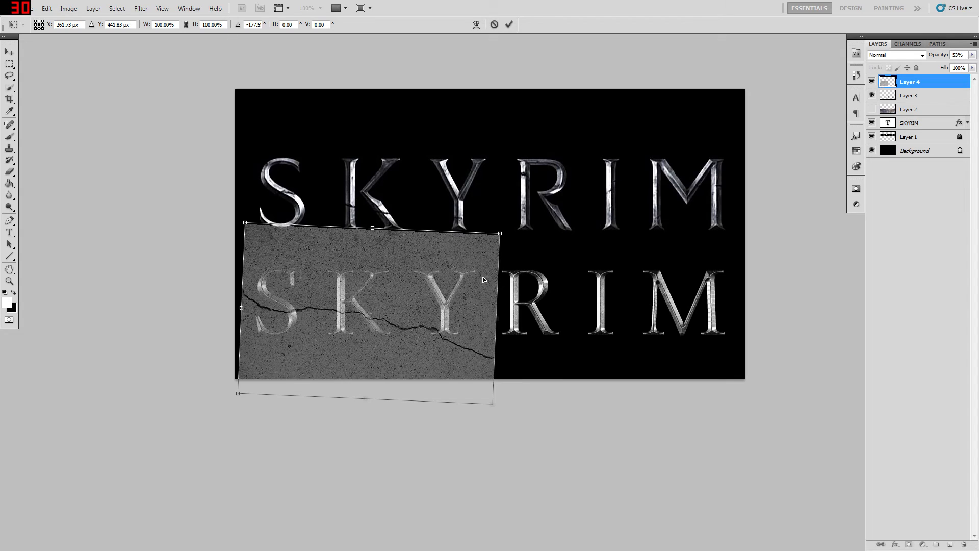
key(Right)
key(Up)
key(Up)
key(Right)
key(Up)
key(Up)
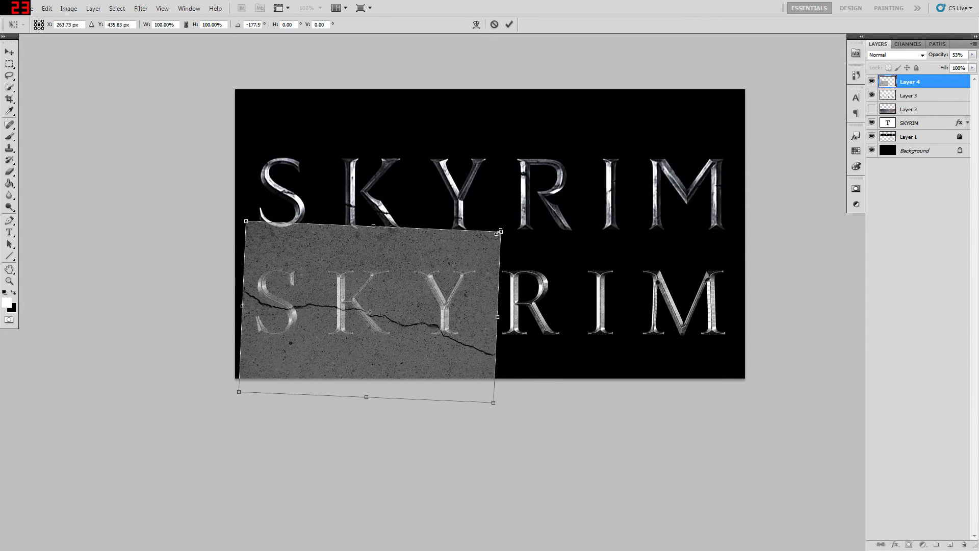
key(Right)
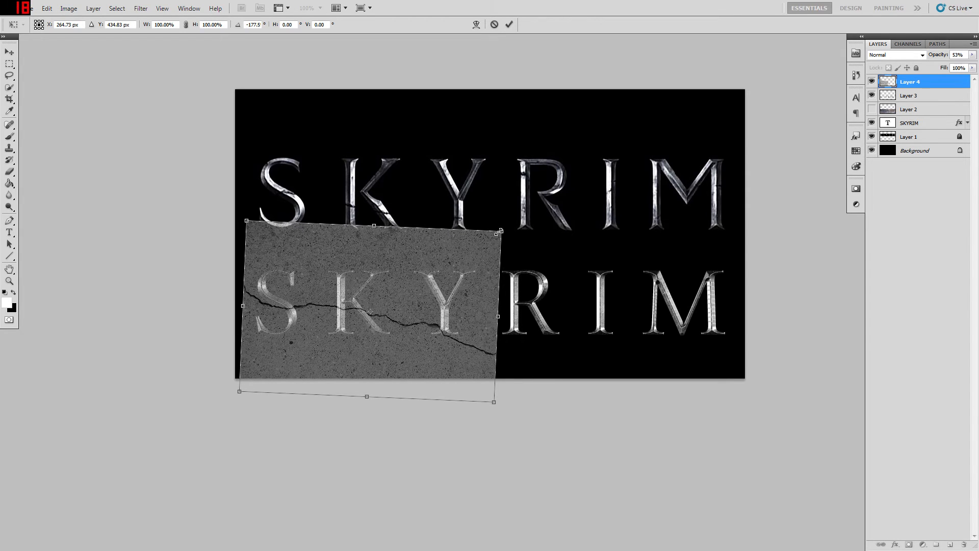
key(Return)
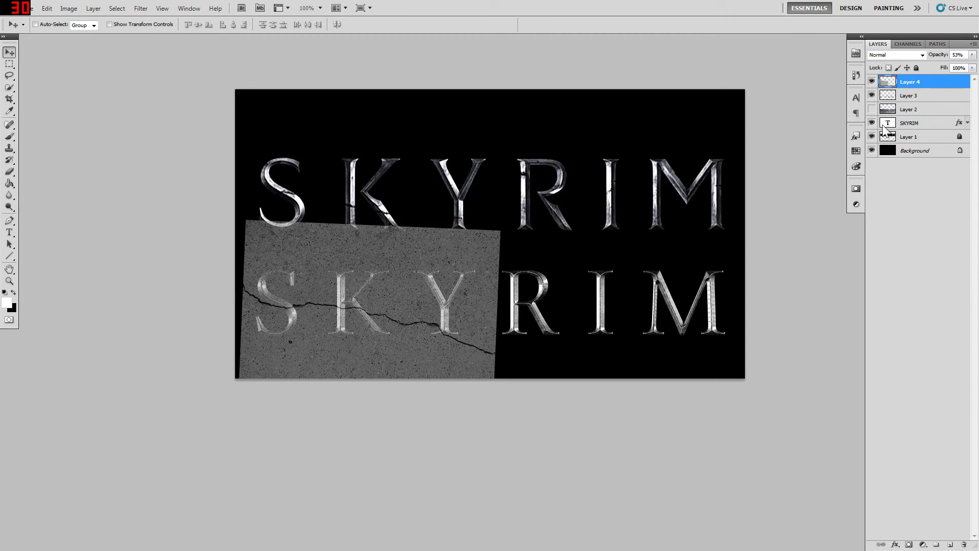
With the concrete texture back at 100% opacity, copy its area inside the SKYRIM letter outlines onto a new layer and hide the full texture layer.
click(972, 54)
drag(946, 65, 977, 71)
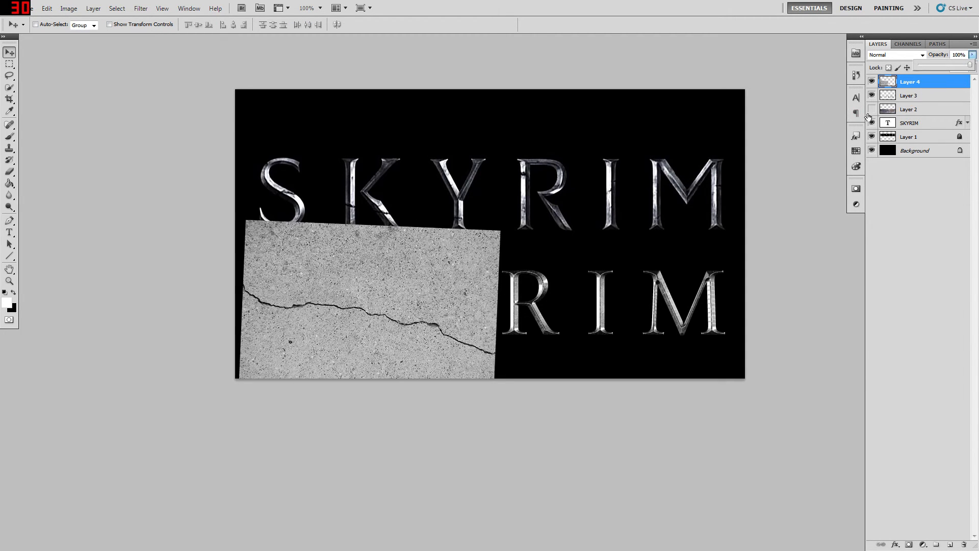
ctrl+click(887, 122)
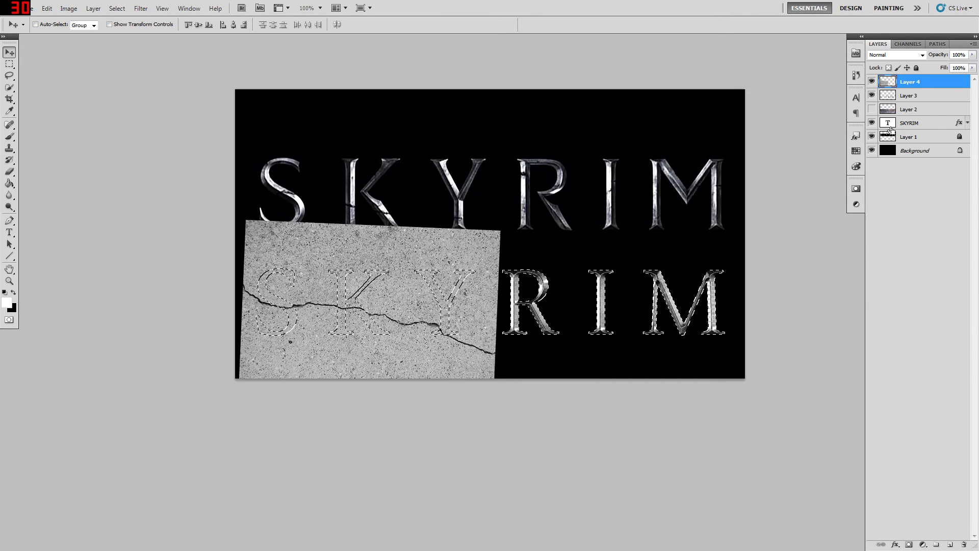
key(ctrl+j)
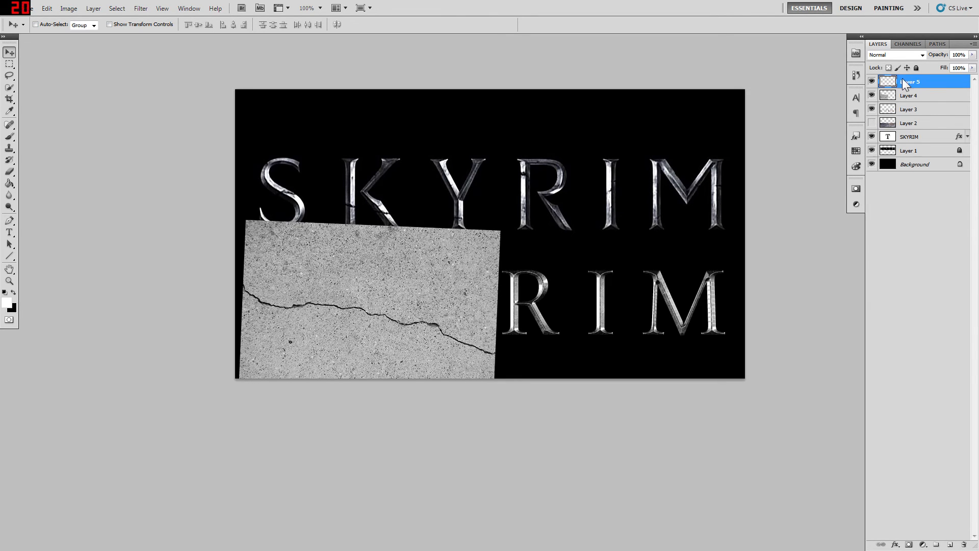
click(871, 96)
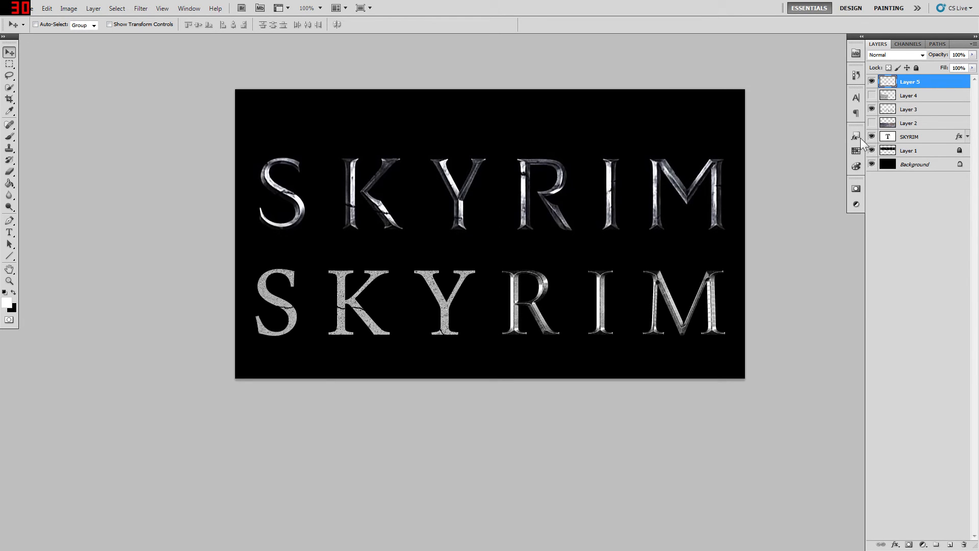
Try several blend modes on the concrete layer for the lower S, K and Y, and settle on Overlay.
click(885, 55)
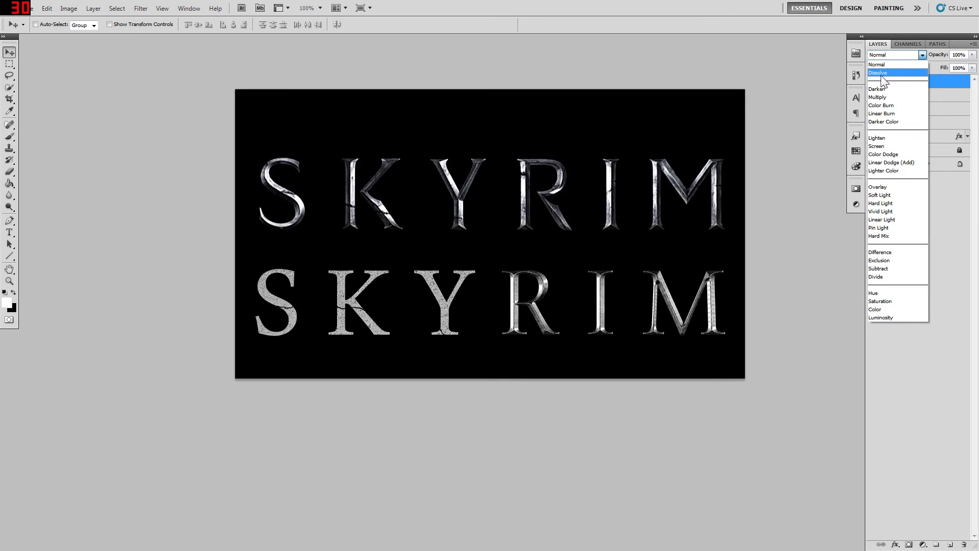
click(879, 87)
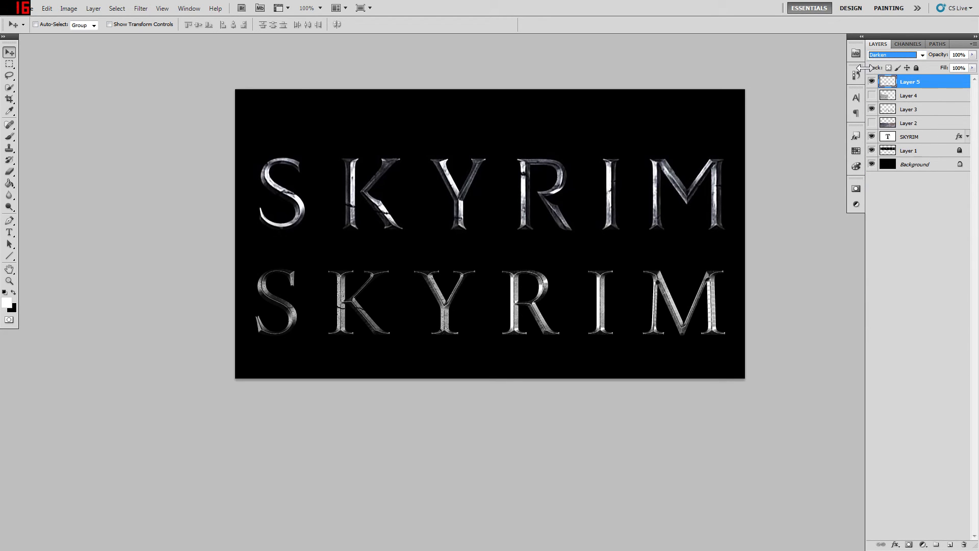
key(Down)
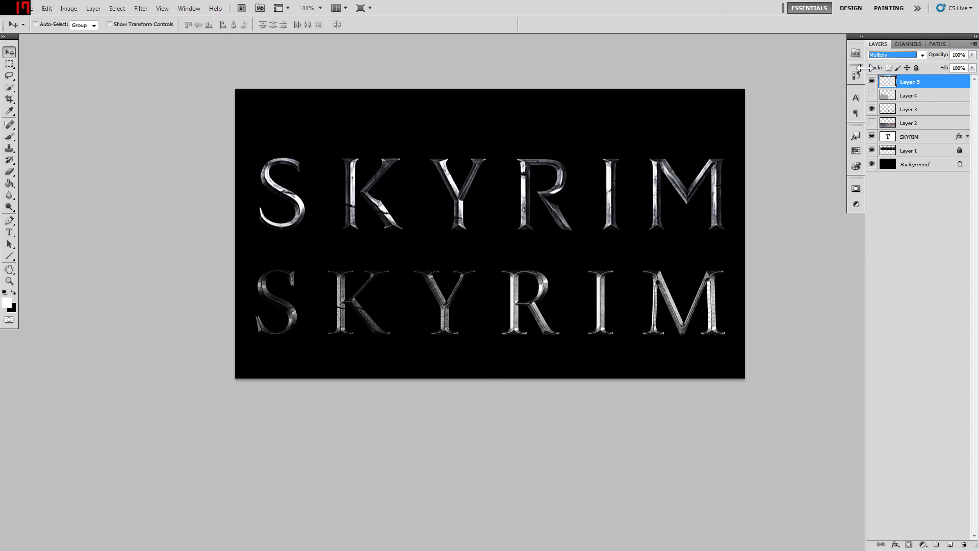
key(Down)
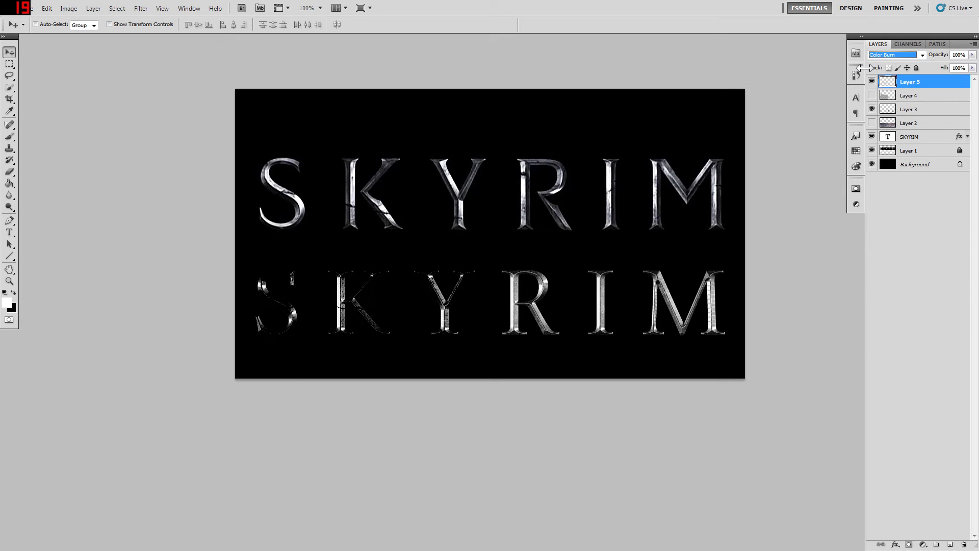
key(Down)
key(Down)
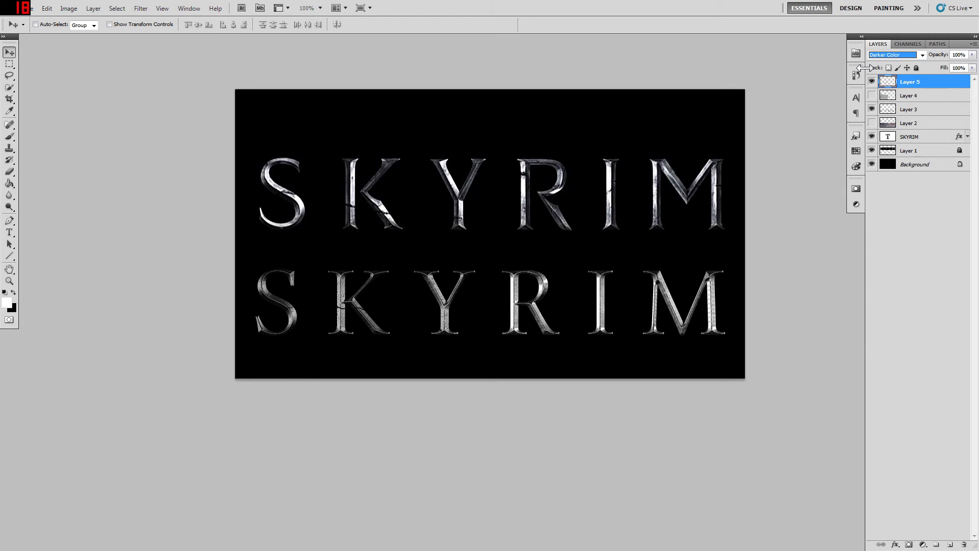
key(Down)
key(Down)
key(Down)
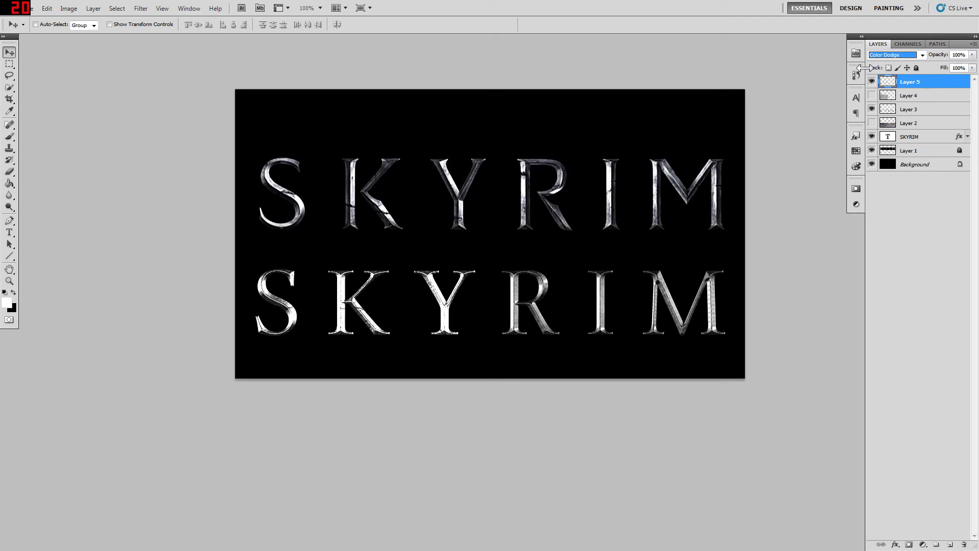
key(Down)
key(Down)
key(Down)
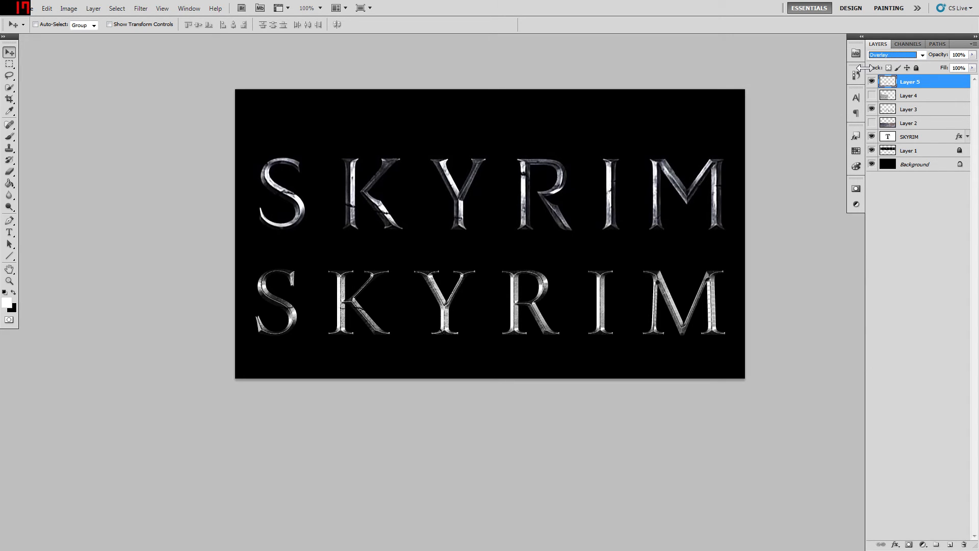
key(Up)
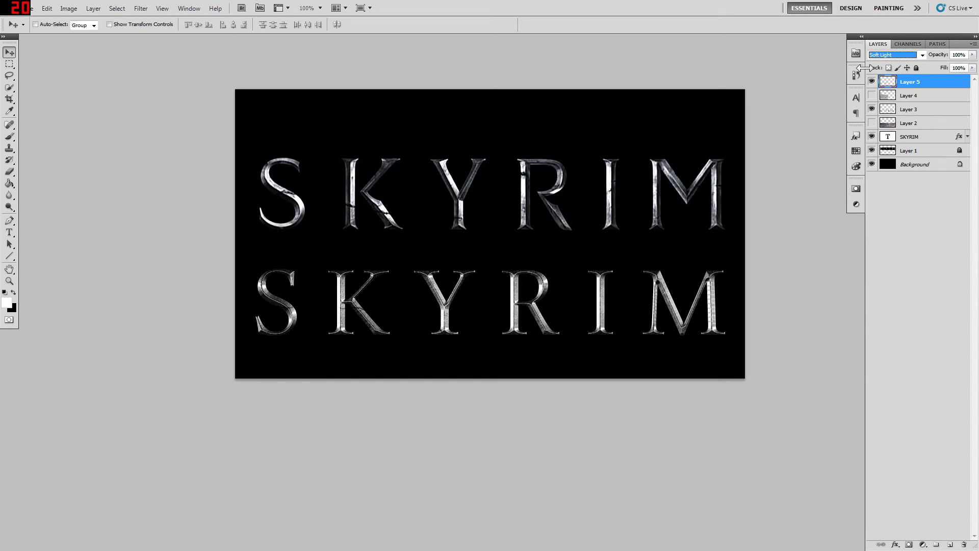
key(Down)
key(Up)
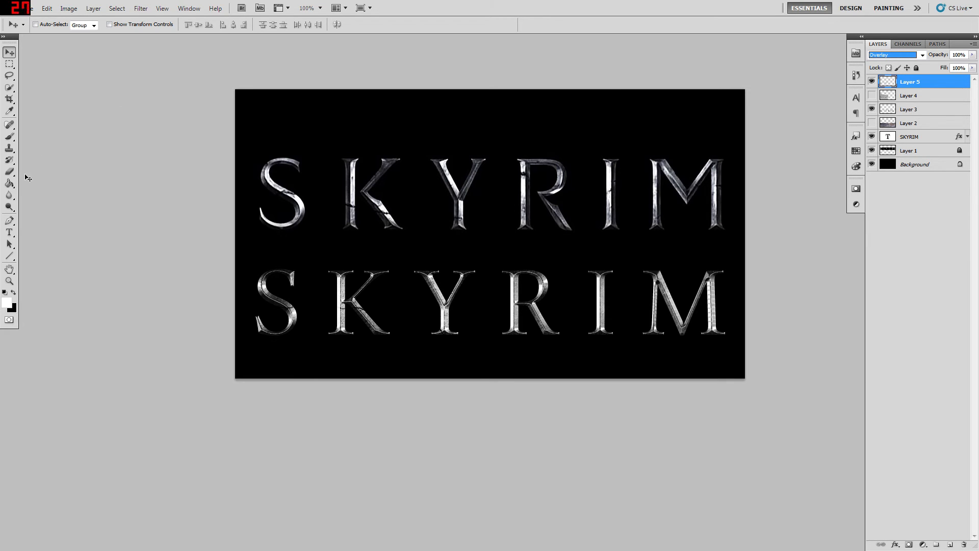
Erase some of the concrete texture on the lower S, K and Y letters, raising the eraser opacity to 86%.
click(9, 171)
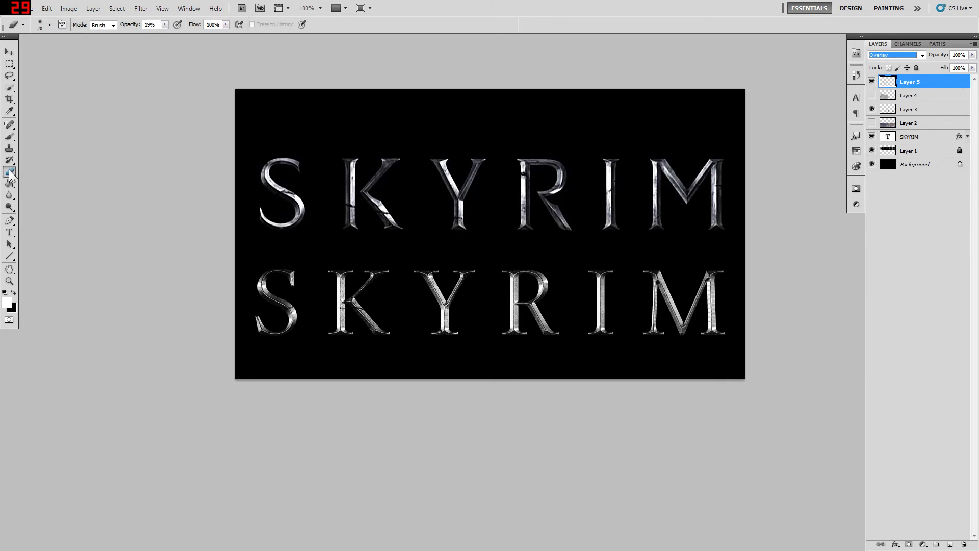
click(336, 294)
drag(164, 25, 199, 32)
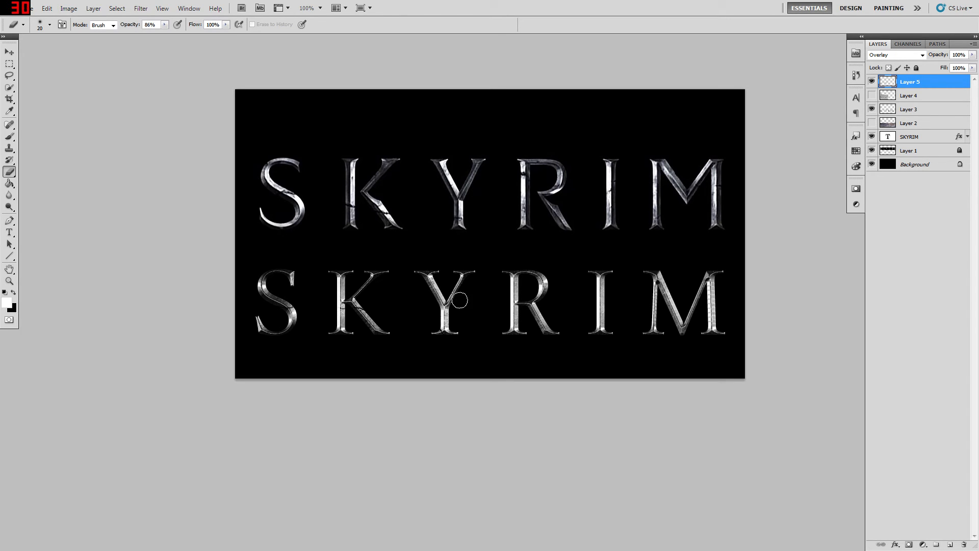
Show the full concrete texture in Layer 4, move it over the lower R, I and M, and set its opacity to 58%.
click(904, 97)
key(v)
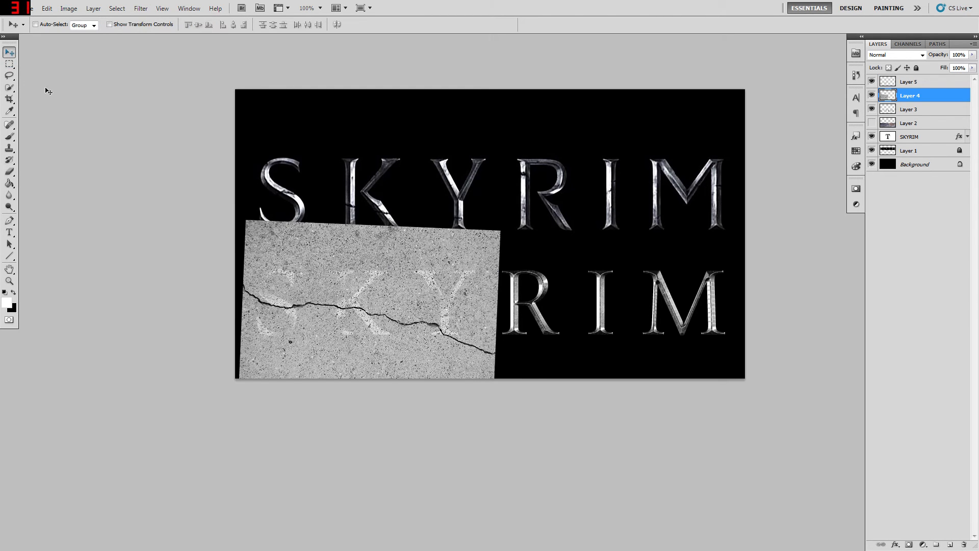
drag(480, 298, 657, 278)
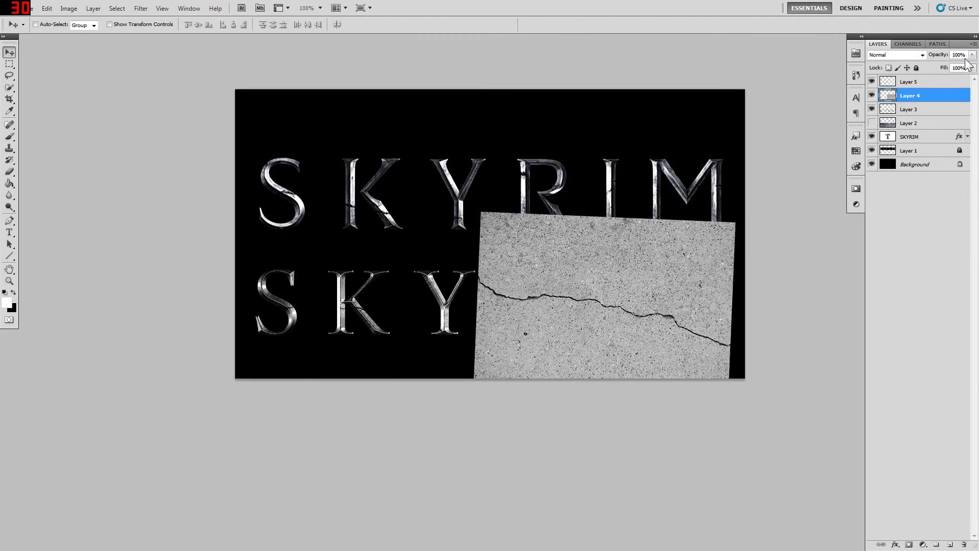
click(971, 54)
drag(950, 63, 947, 64)
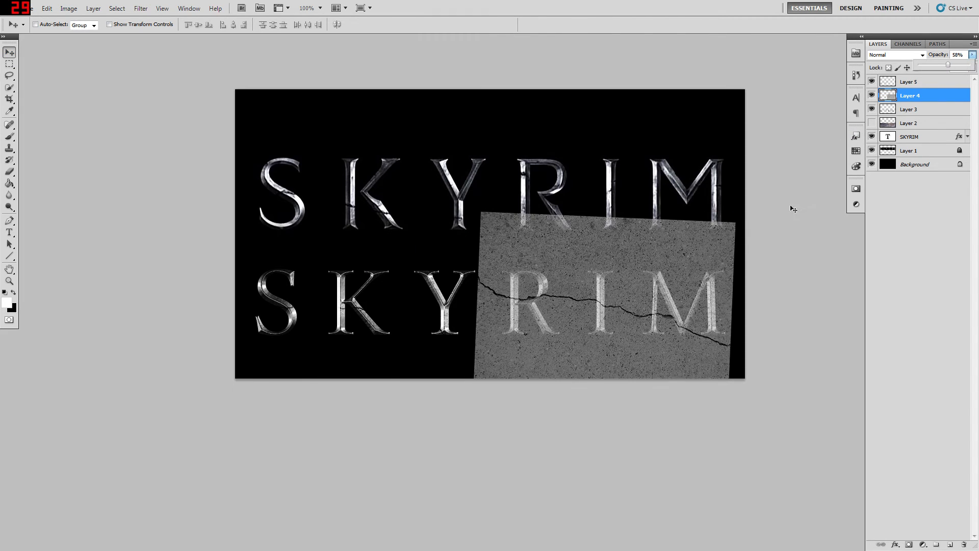
Rotate the concrete texture to -4.94° and move it to X 753.98 px, Y 389.39 px so its crack crosses the R, I and M.
key(ctrl+t)
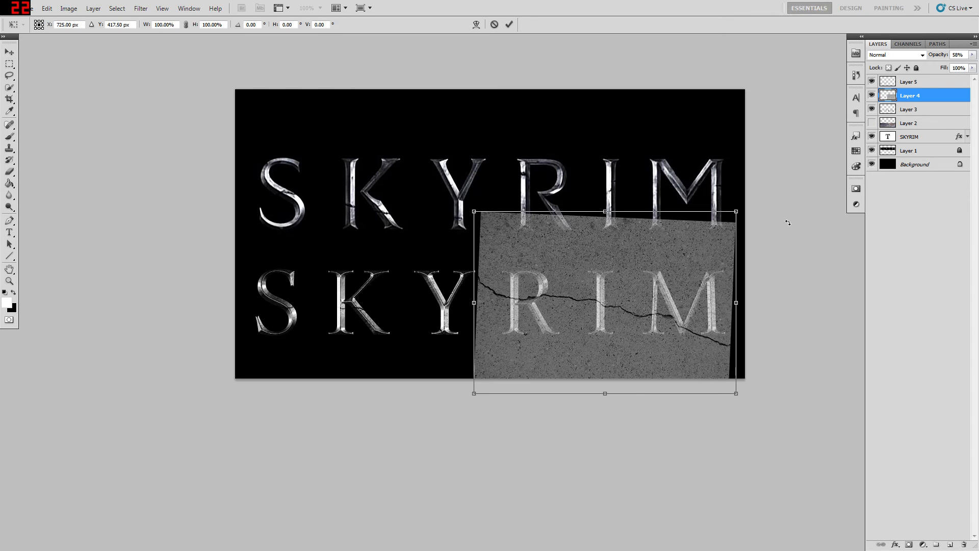
drag(766, 201, 738, 204)
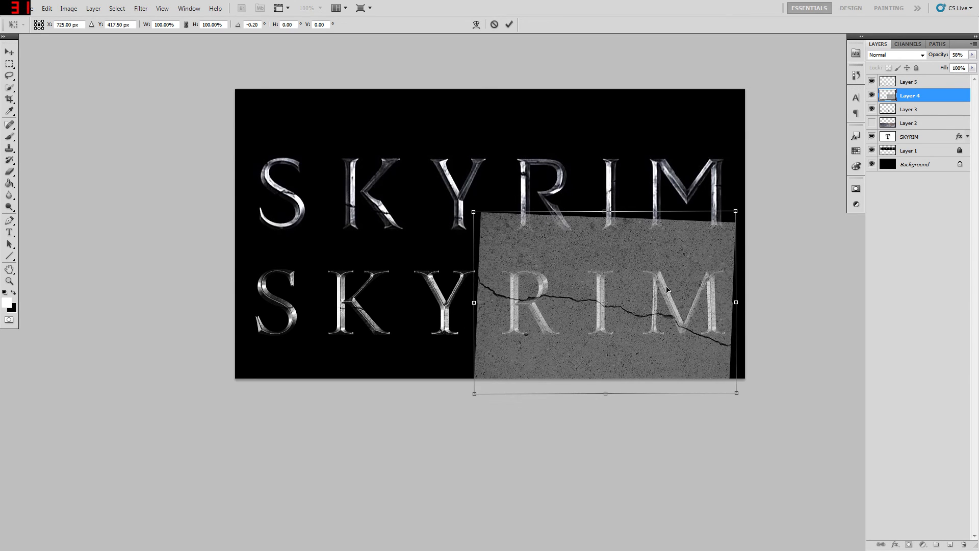
drag(670, 296, 685, 282)
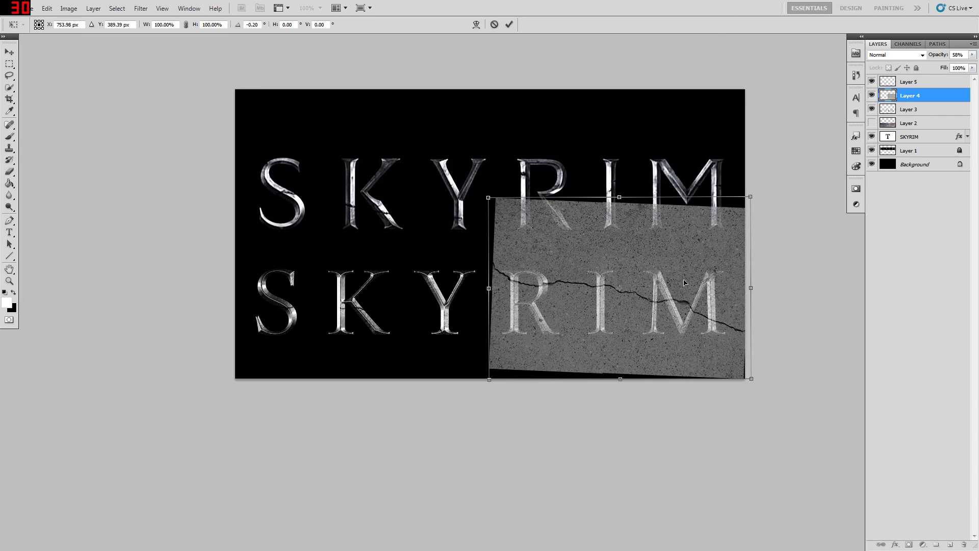
mouse_move(782, 186)
mouse_down()
mouse_move(776, 175)
mouse_move(780, 187)
mouse_up()
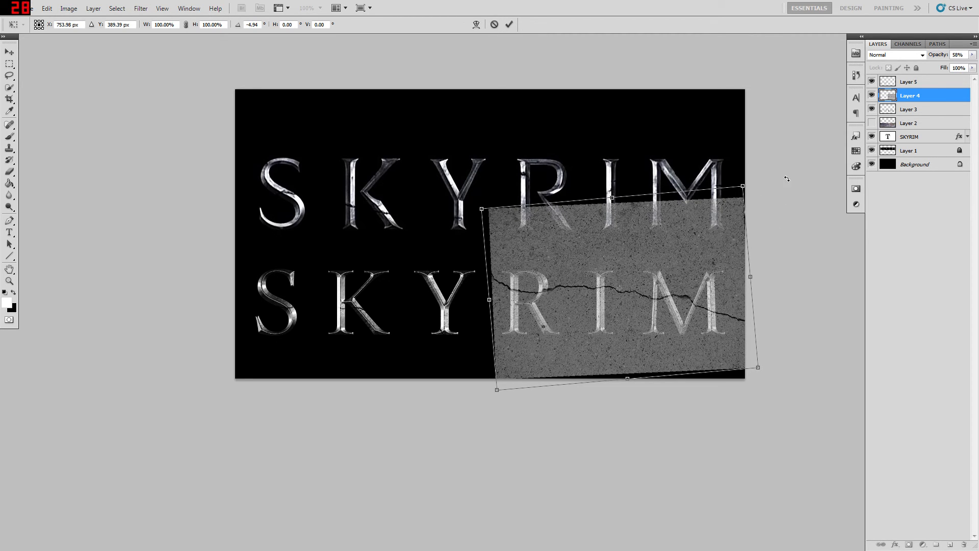
key(Return)
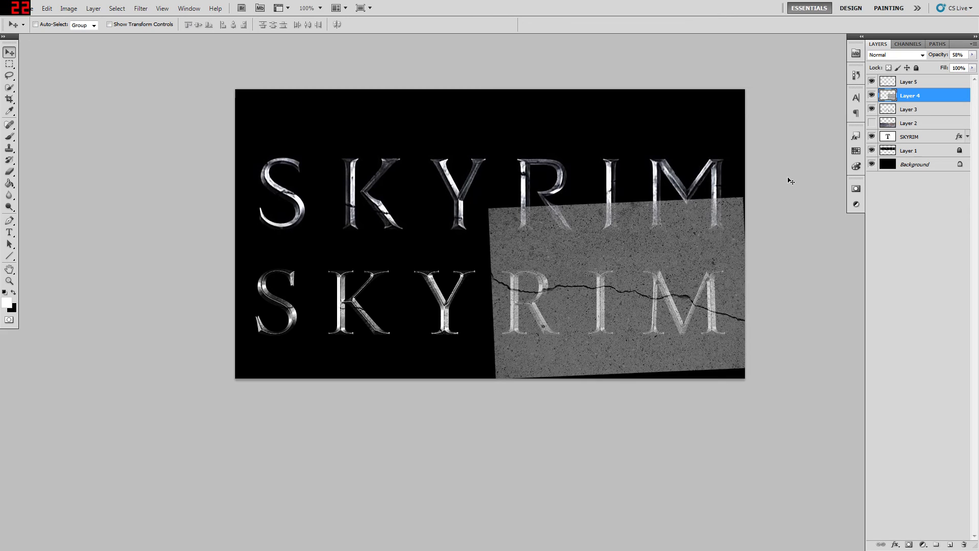
Copy the concrete inside the SKYRIM letter outlines onto a new layer at 100% opacity and hide the full texture layer.
ctrl+click(888, 139)
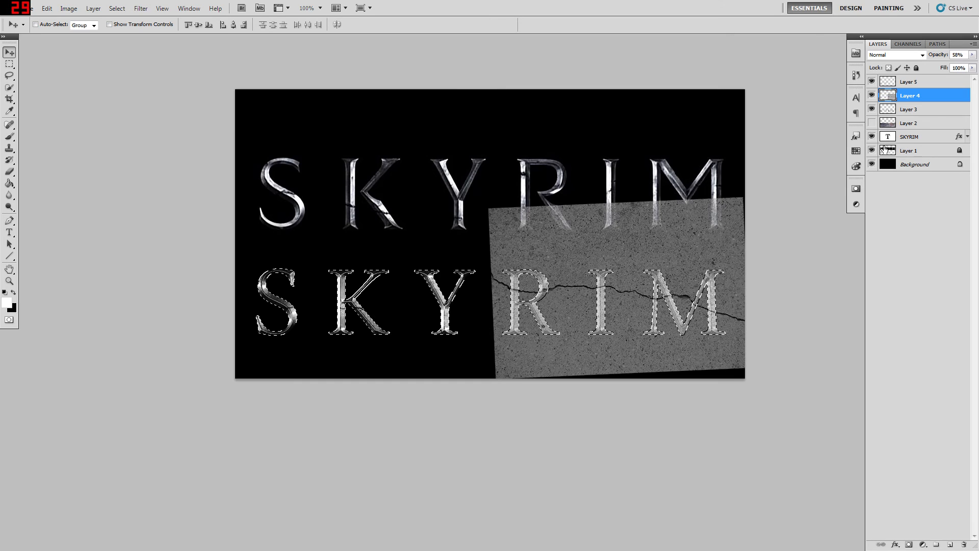
key(ctrl+j)
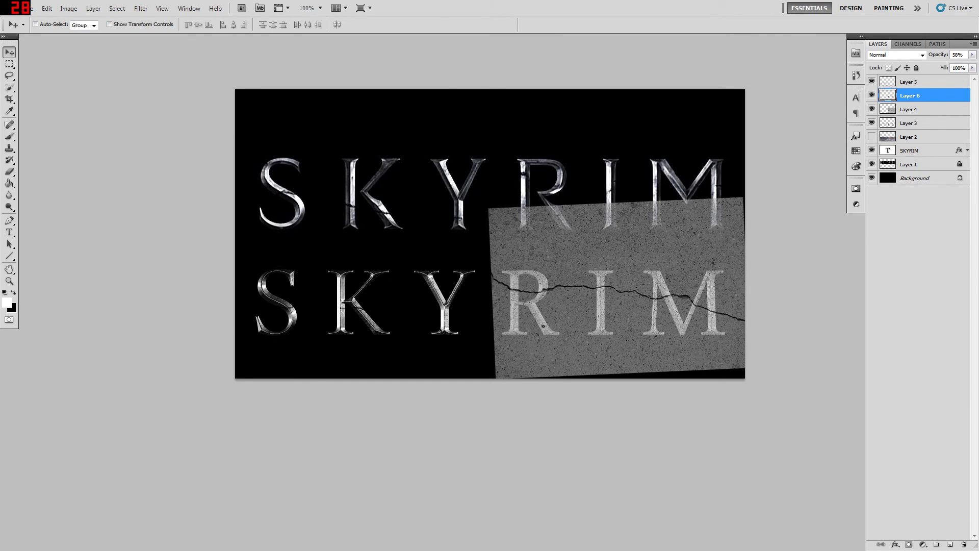
drag(974, 61, 978, 66)
click(872, 109)
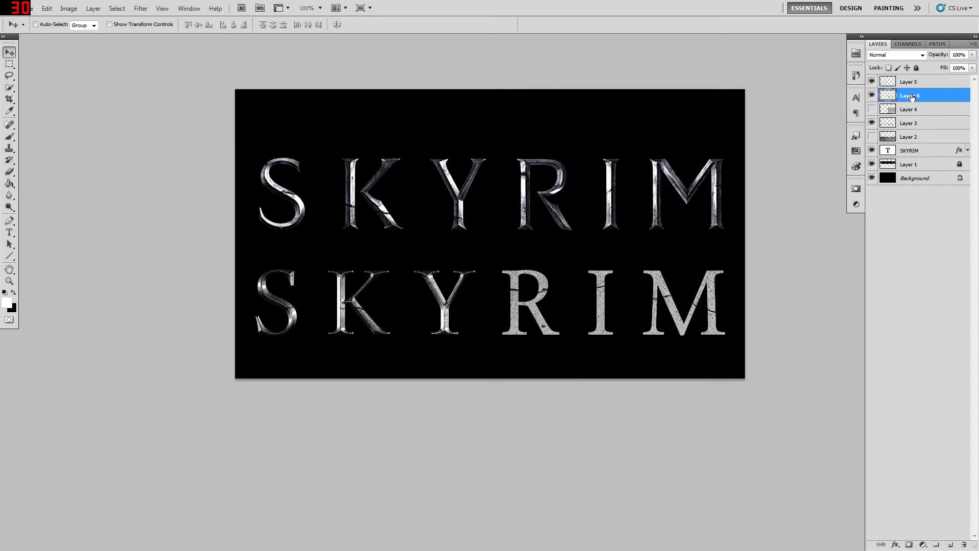
Blend the concrete layer for the lower R, I and M in Overlay mode and erase excess texture from the letters at 86% opacity.
click(896, 55)
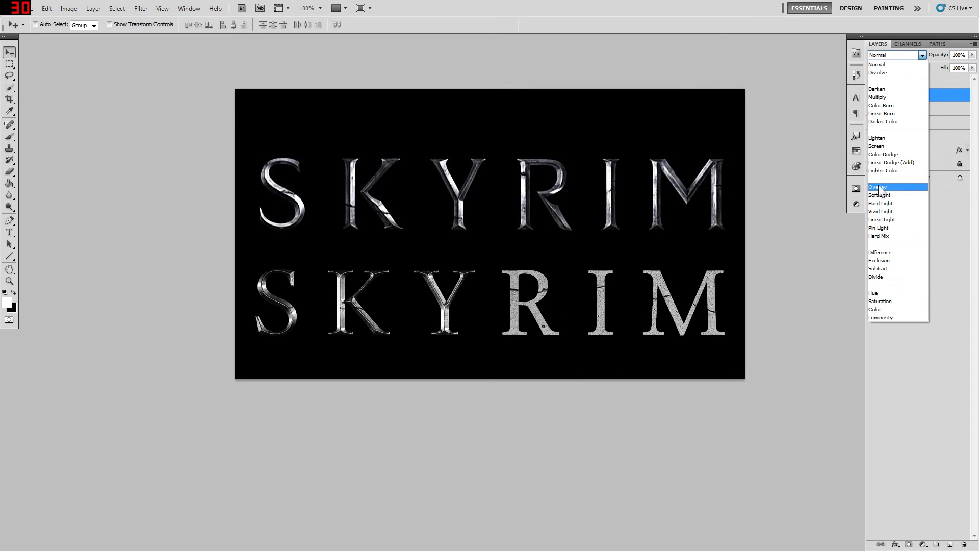
click(874, 187)
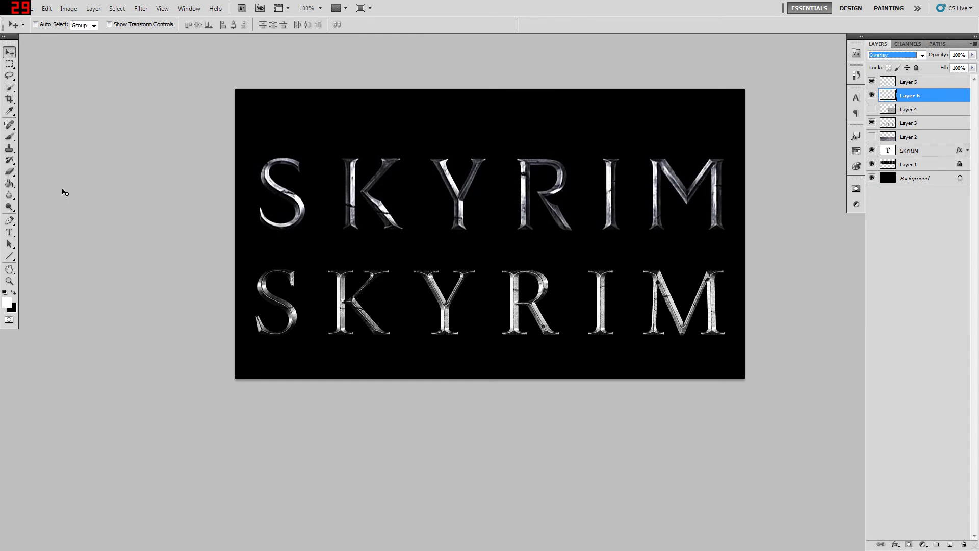
click(9, 172)
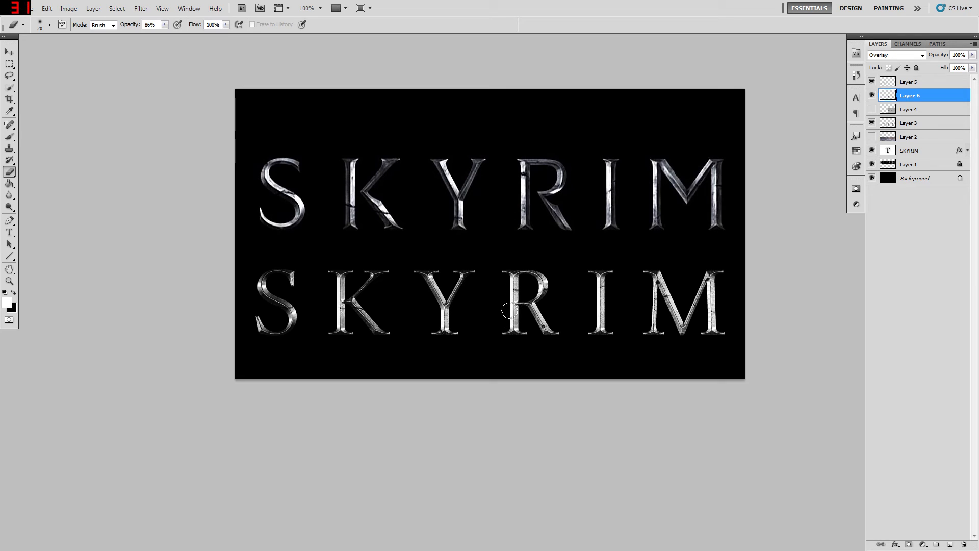
mouse_move(510, 310)
mouse_down()
mouse_move(506, 267)
mouse_move(549, 289)
mouse_move(544, 320)
mouse_move(559, 357)
mouse_up()
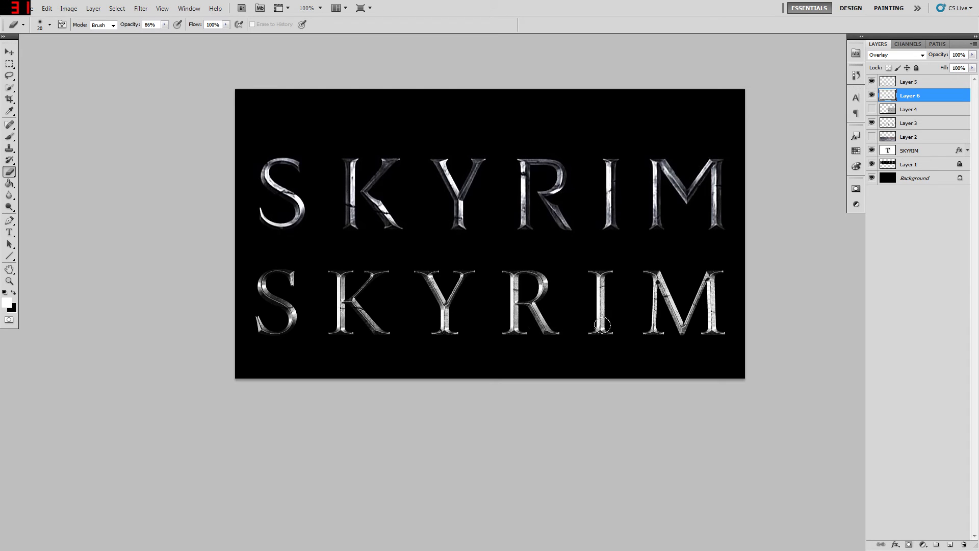
mouse_move(602, 324)
mouse_down()
mouse_move(595, 268)
mouse_move(662, 279)
mouse_move(649, 285)
mouse_move(645, 309)
mouse_move(652, 315)
mouse_move(651, 298)
mouse_move(659, 332)
mouse_move(692, 324)
mouse_move(679, 339)
mouse_move(677, 324)
mouse_move(675, 342)
mouse_move(700, 283)
mouse_move(741, 261)
mouse_move(514, 269)
mouse_move(539, 271)
mouse_up()
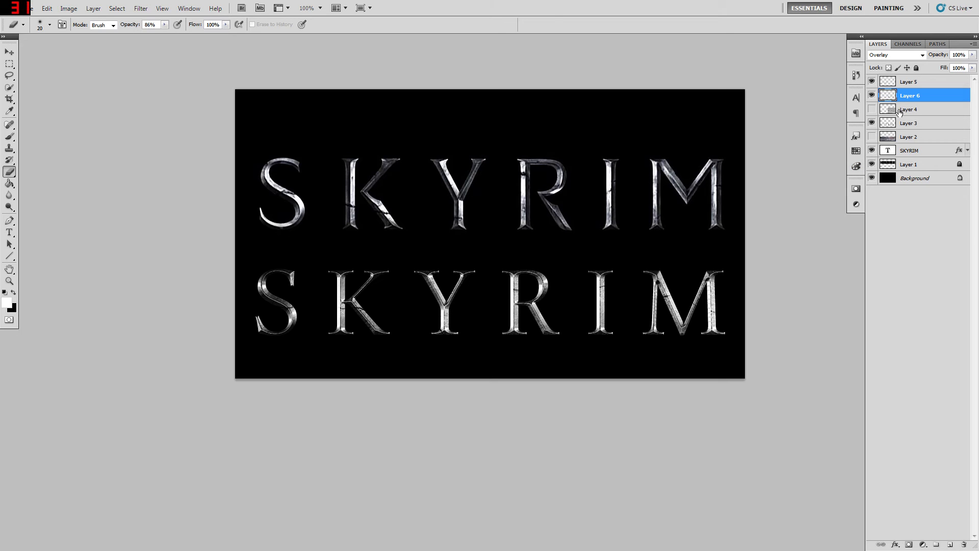
Erase a bit of concrete from the right stem of the lower M, comparing the lettering with and without Layers 3 and 5.
click(870, 122)
click(869, 123)
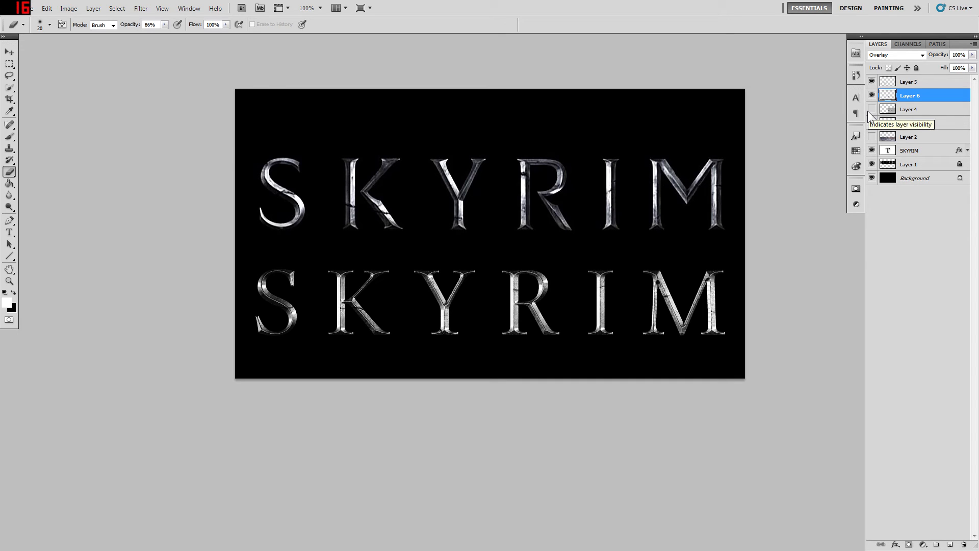
click(872, 123)
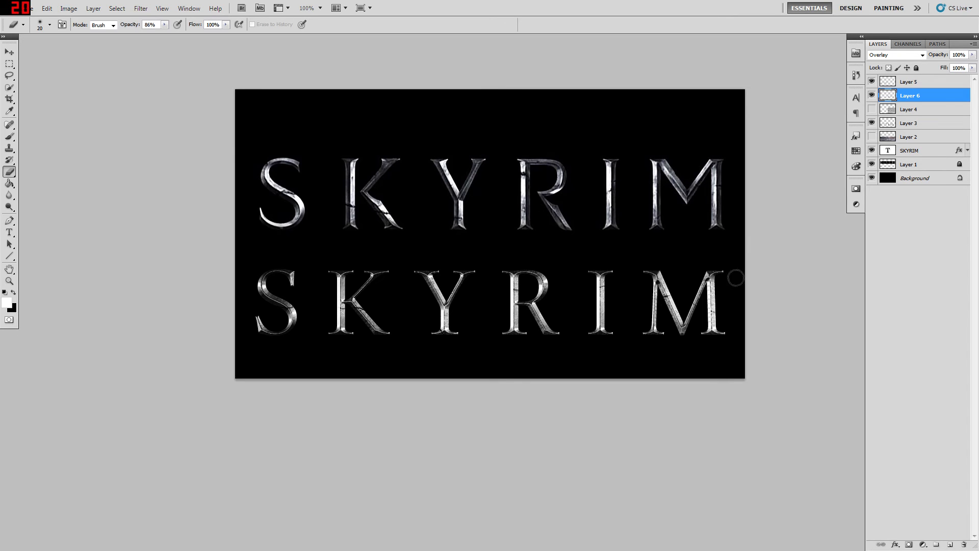
mouse_move(714, 308)
mouse_down()
mouse_move(712, 332)
mouse_move(712, 300)
mouse_move(706, 350)
mouse_move(709, 308)
mouse_up()
click(872, 83)
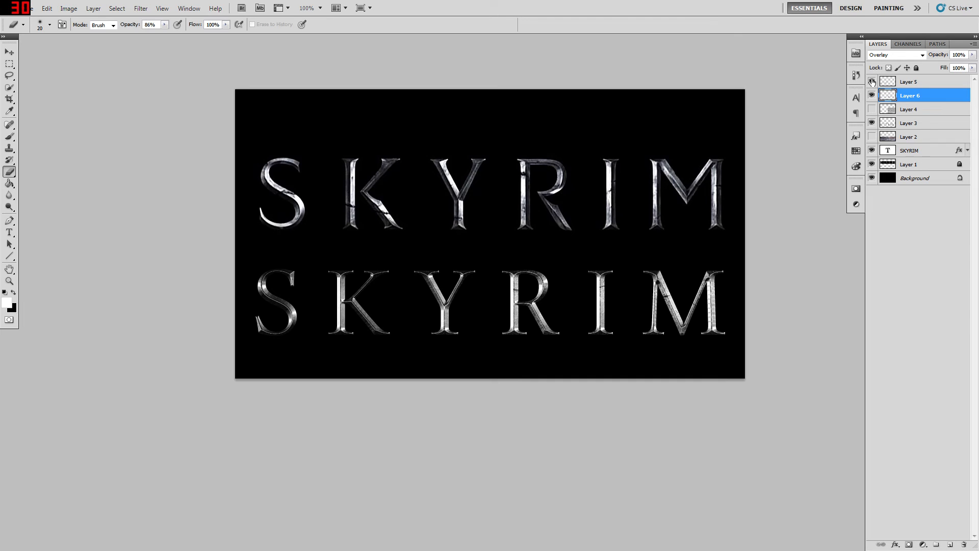
click(873, 83)
click(873, 82)
Delete the hidden full-size texture layers, Layer 4 and Layer 2.
click(913, 110)
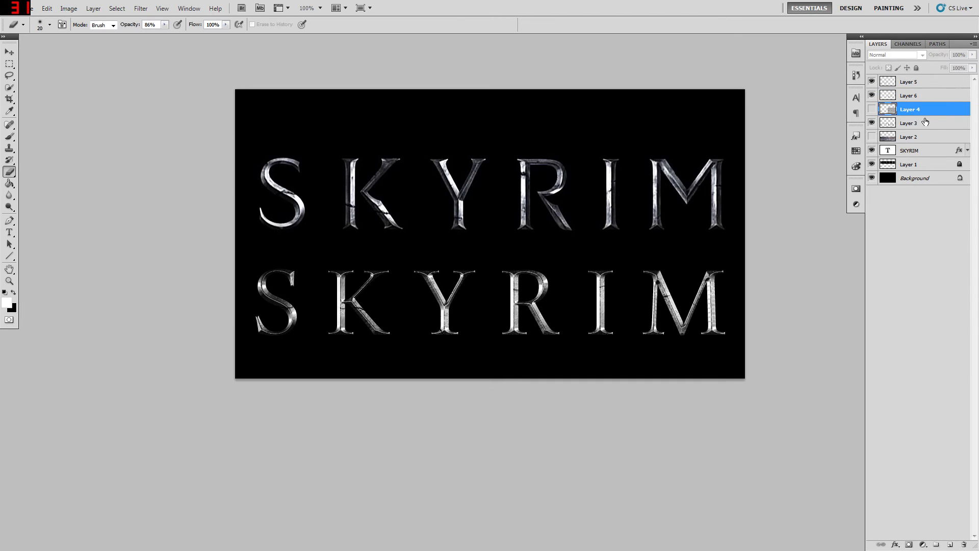
key(Delete)
click(917, 124)
key(Delete)
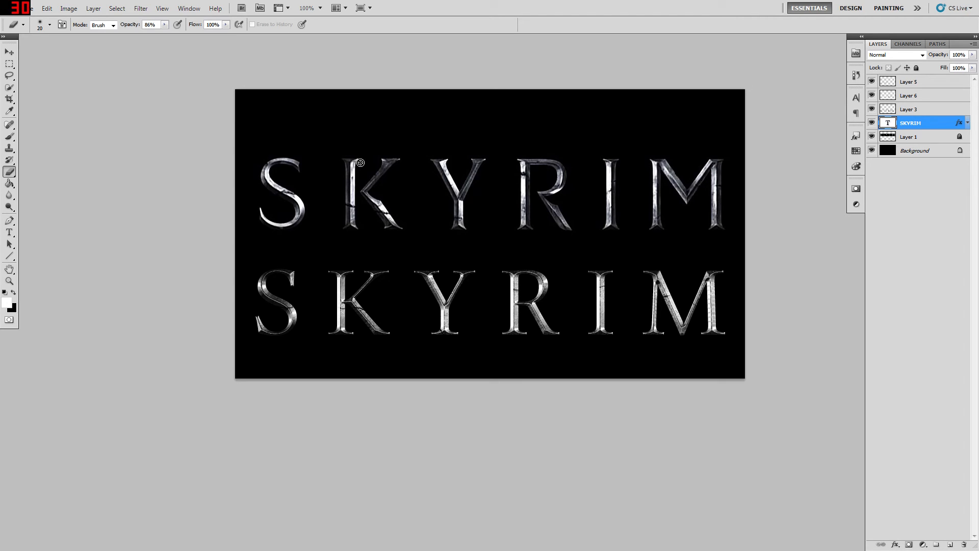
Set up the Brush tool with the rough 23 px textured tip from the brush tip presets.
click(9, 136)
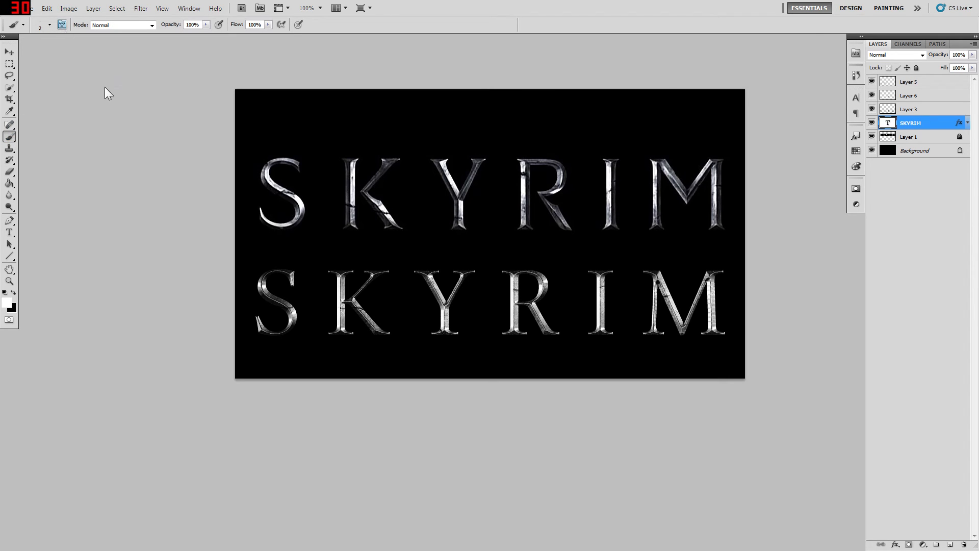
key(F5)
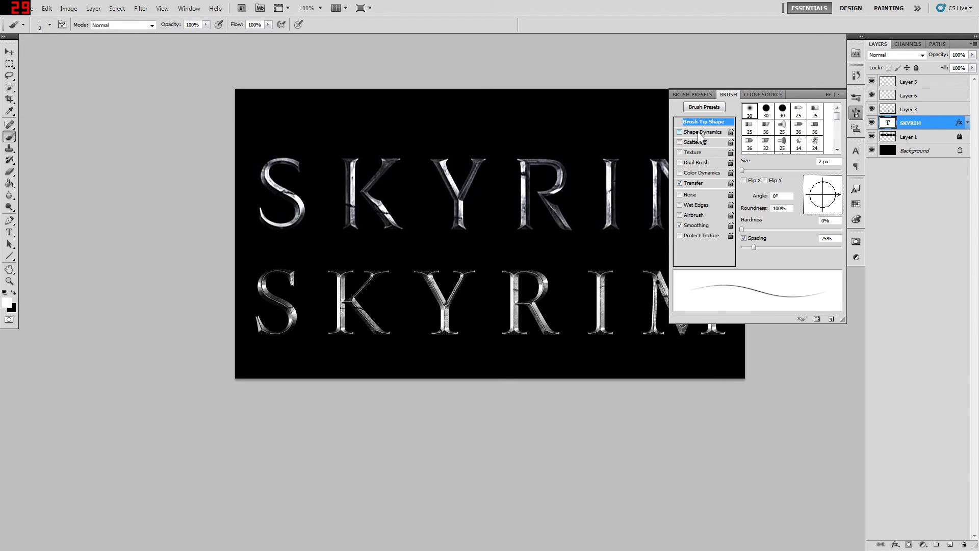
scroll(834, 120, down, 2)
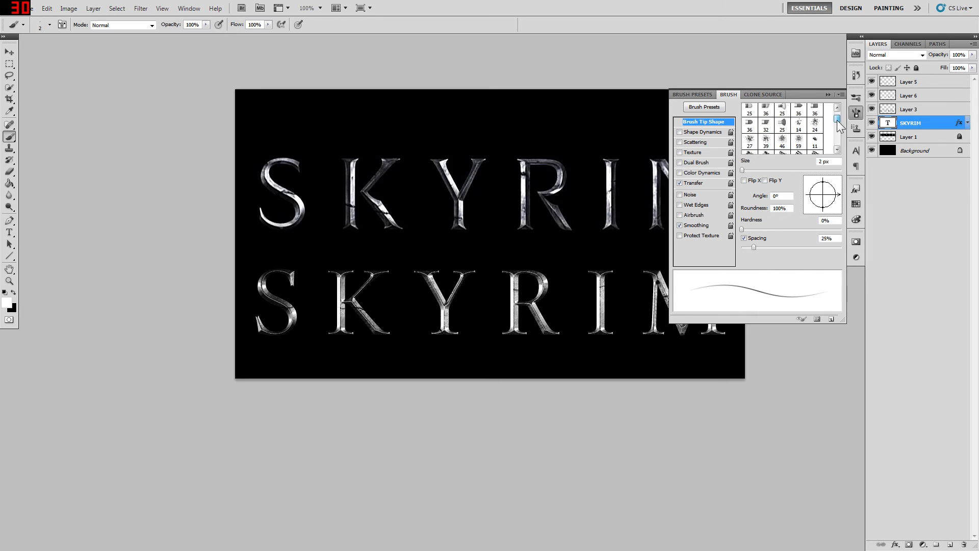
click(815, 125)
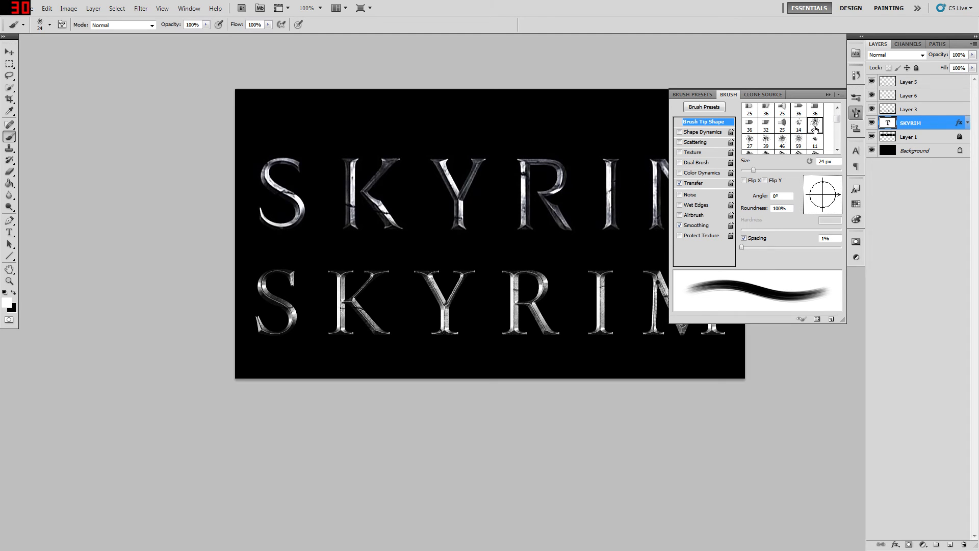
scroll(836, 120, down, 1)
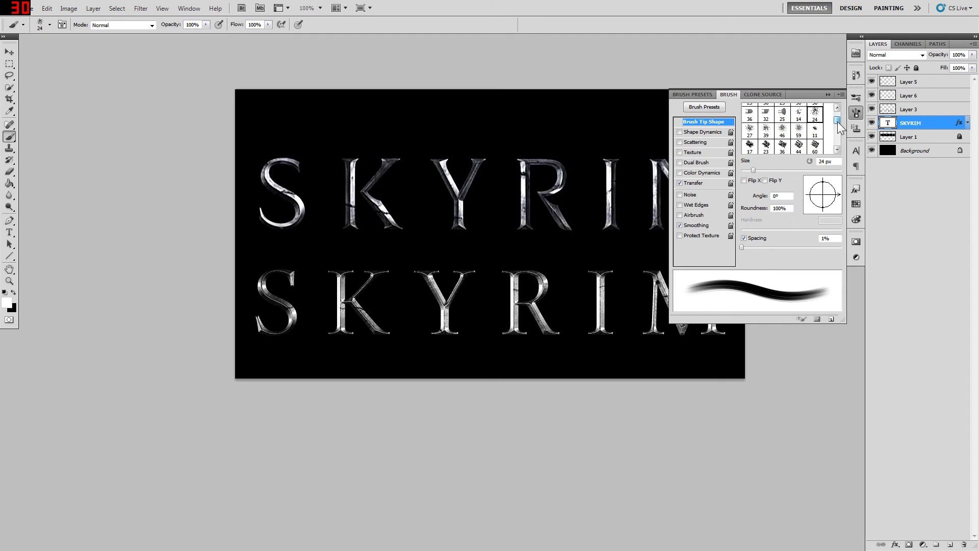
scroll(837, 122, down, 1)
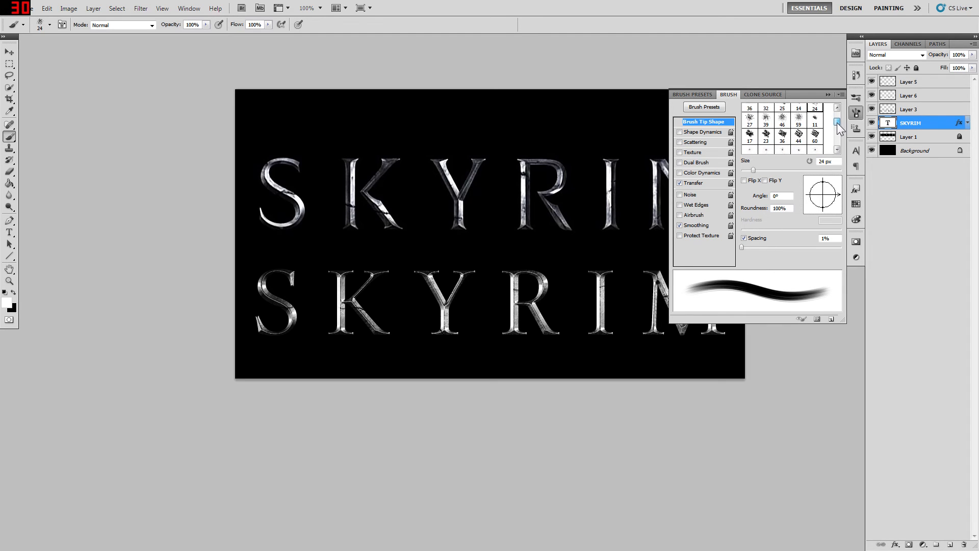
click(767, 137)
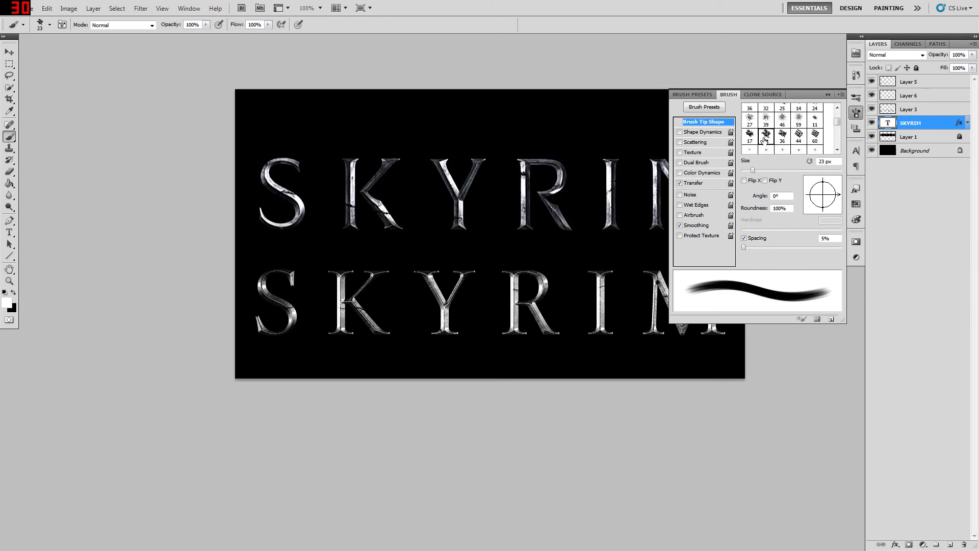
Enable Scattering for the brush and try Texture, Dual Brush and Shape Dynamics, leaving those three off.
click(680, 143)
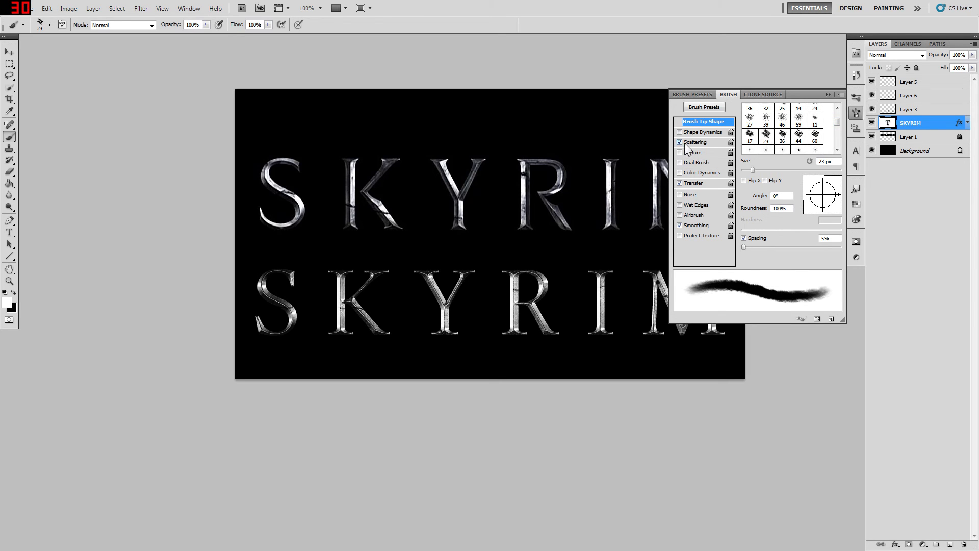
click(681, 152)
click(680, 152)
click(680, 162)
click(681, 163)
click(680, 132)
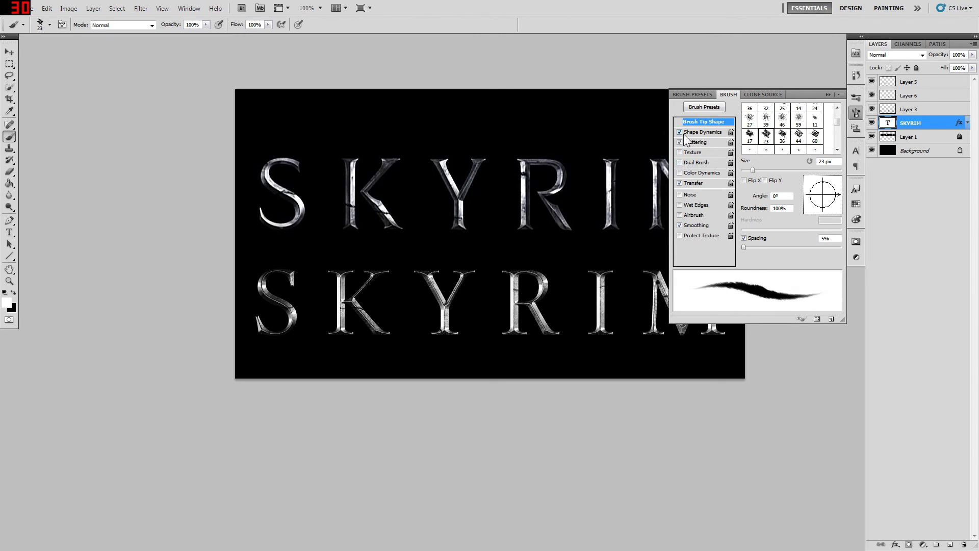
click(680, 132)
Set the brush's scatter to 87% and its scattering count to 2.
click(688, 143)
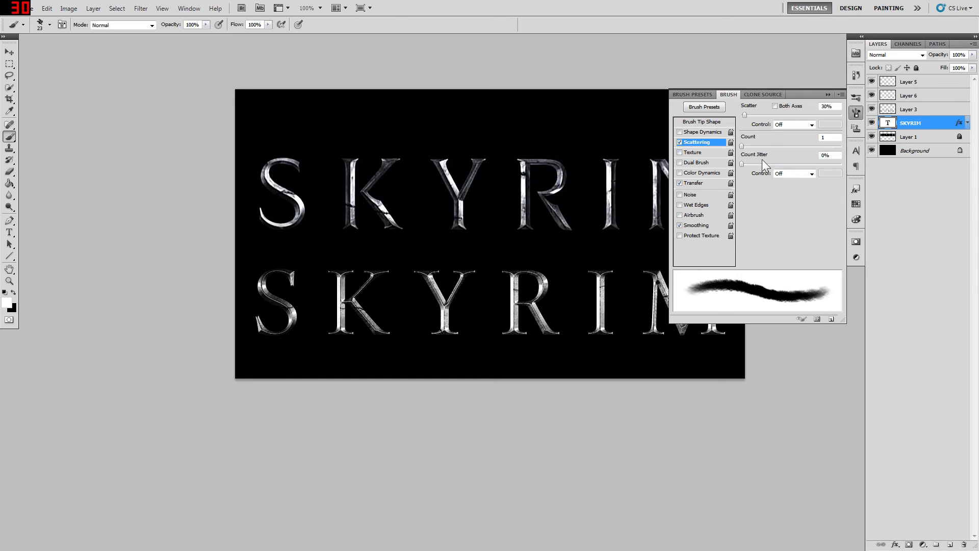
drag(745, 114, 750, 117)
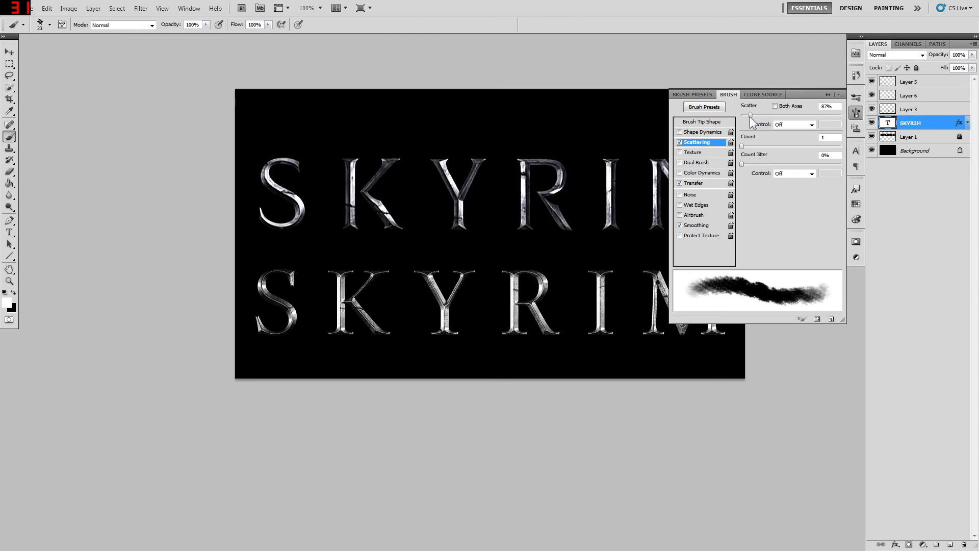
click(745, 146)
click(750, 146)
mouse_move(745, 164)
mouse_down()
mouse_move(761, 164)
mouse_move(723, 180)
mouse_up()
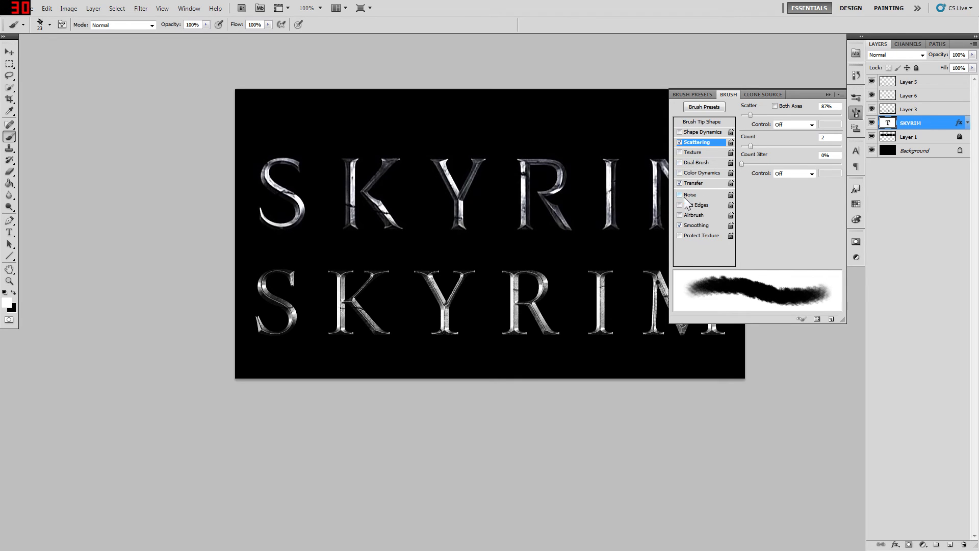
Set the brush's opacity jitter to 24%, add some flow jitter, and close the brush settings.
click(696, 183)
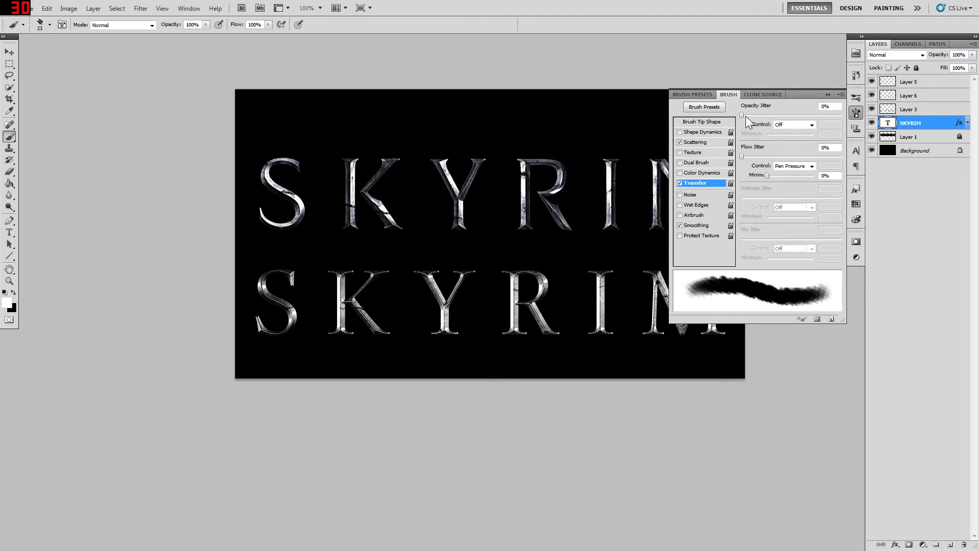
drag(746, 115, 763, 115)
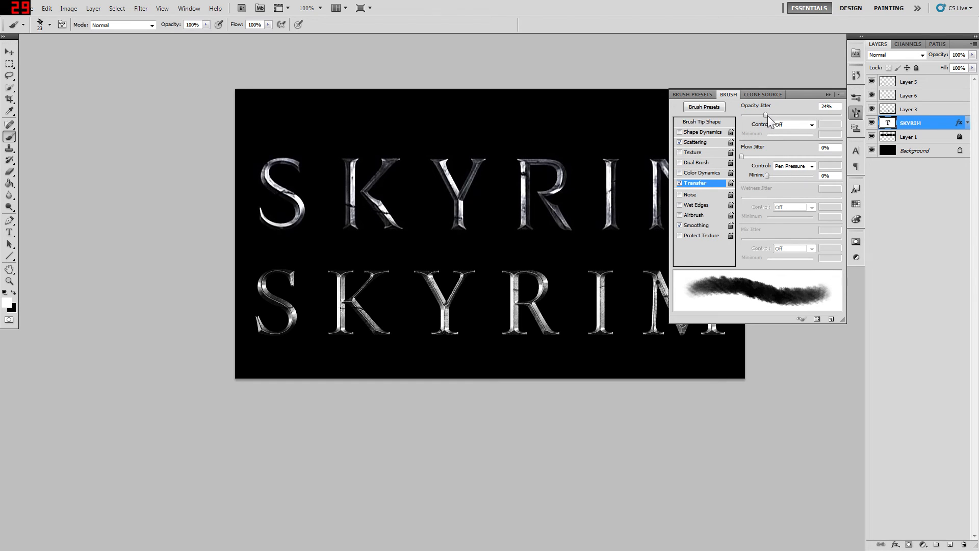
drag(742, 157, 764, 160)
click(828, 94)
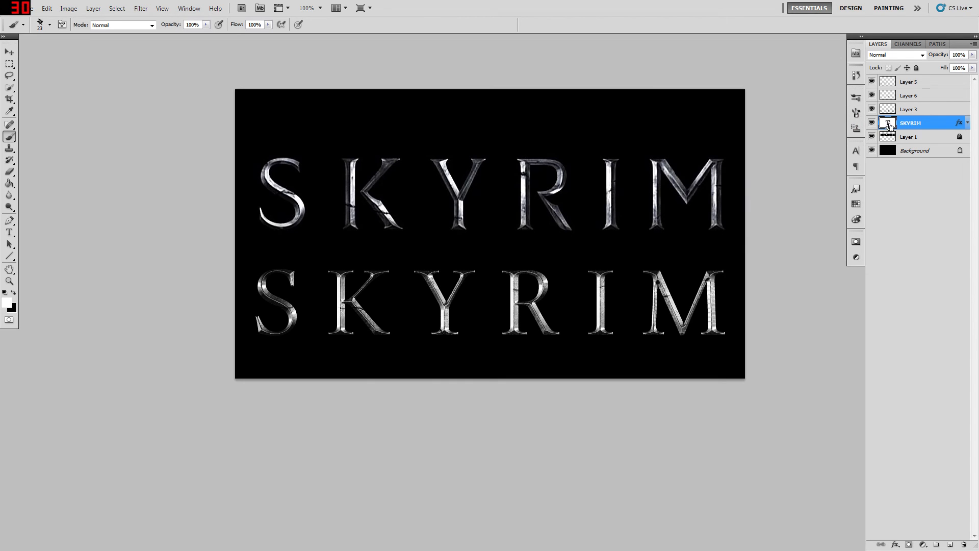
Load the SKYRIM text outline as a selection and create a new layer on top of the layer stack.
ctrl+click(888, 125)
click(948, 545)
drag(920, 123, 922, 79)
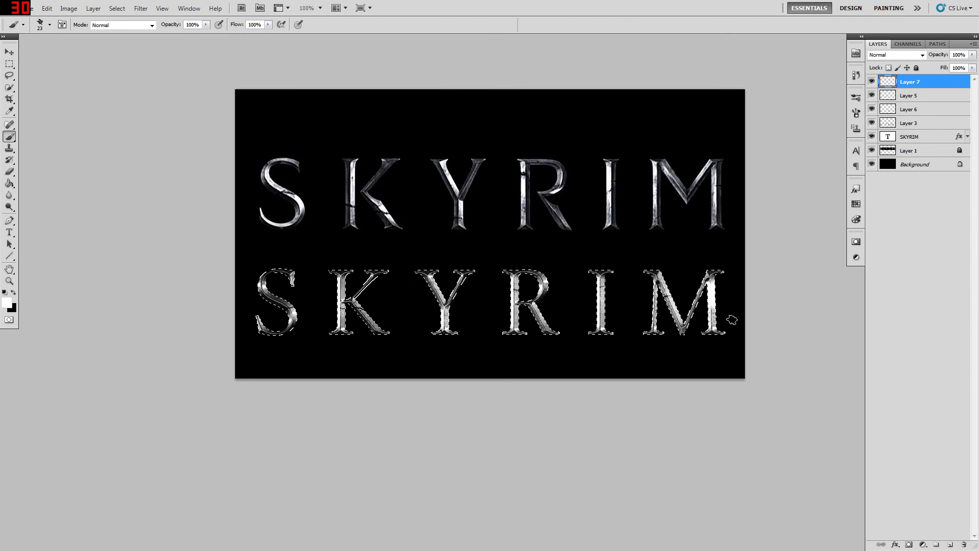
Paint black smudges with the scattered brush inside the lower SKYRIM letters and deselect the outline.
key(x)
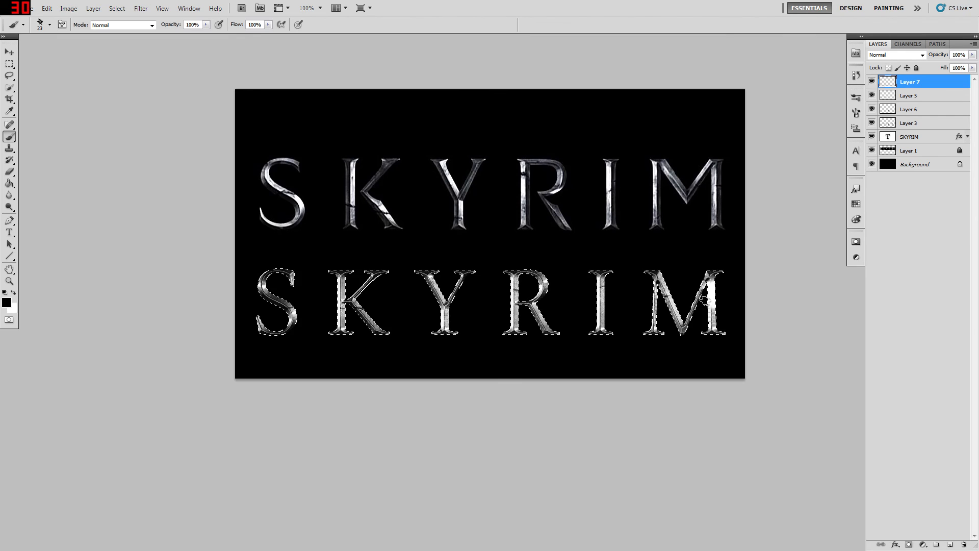
drag(712, 281, 717, 295)
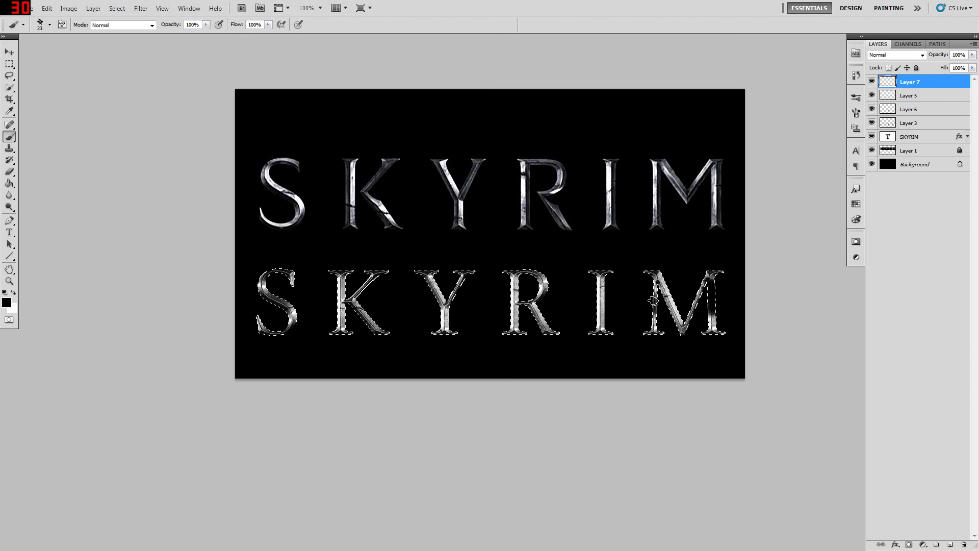
drag(654, 301, 680, 311)
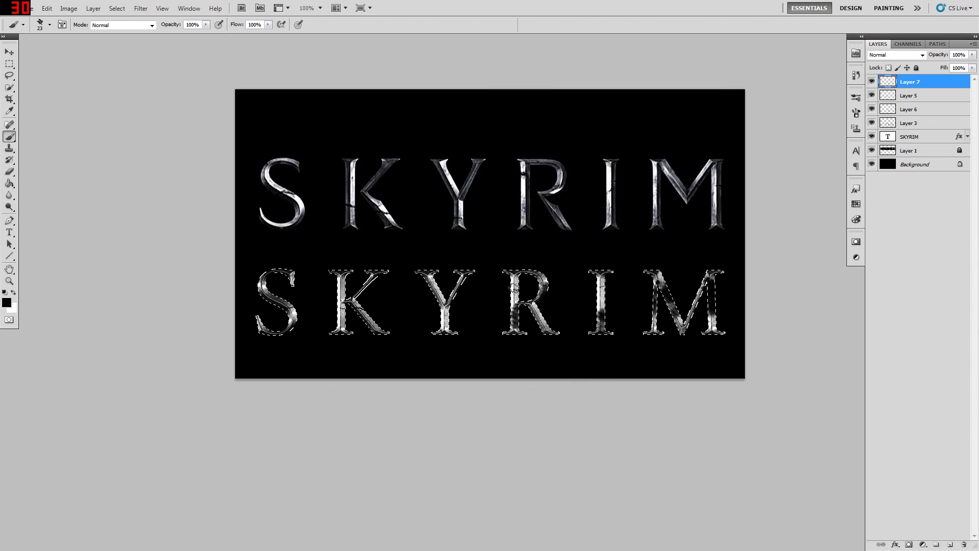
drag(509, 281, 512, 311)
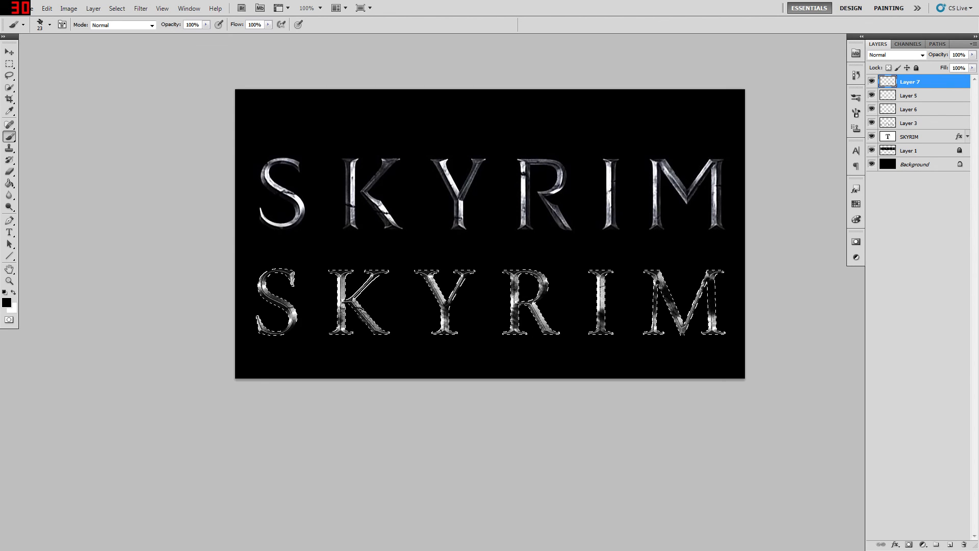
drag(340, 278, 343, 329)
key(ctrl+z)
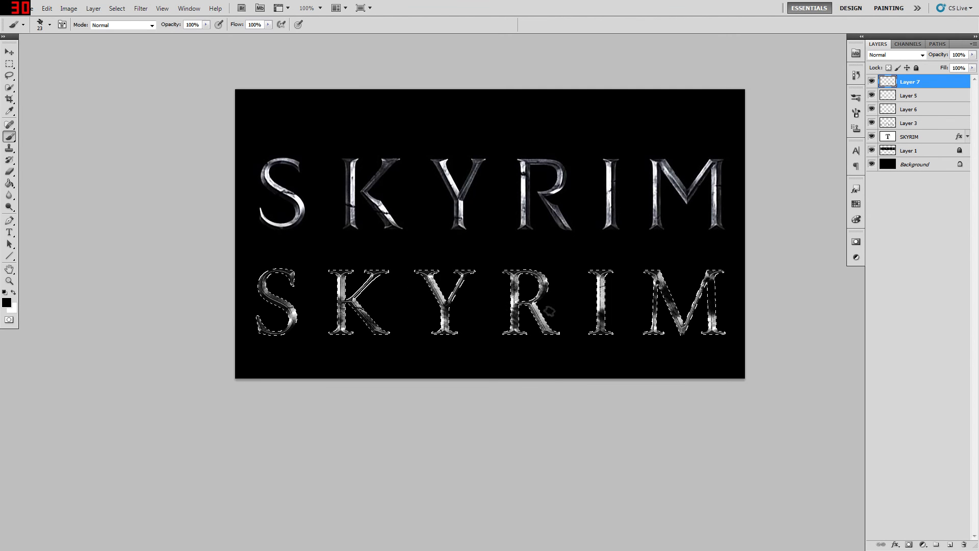
key(ctrl+d)
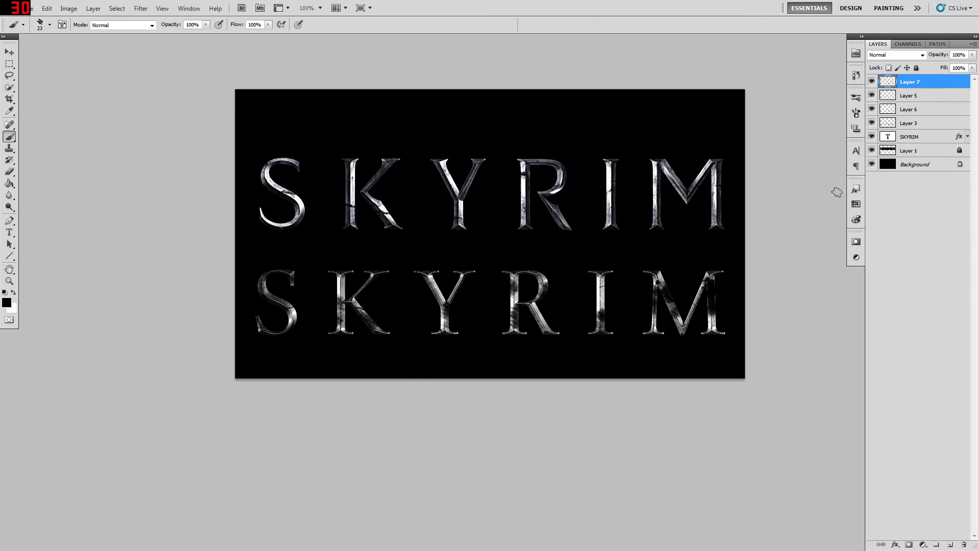
Try blend modes such as Linear Burn, Color Dodge, Soft Light and Exclusion on Layer 7 and return it to Normal.
click(891, 53)
click(880, 75)
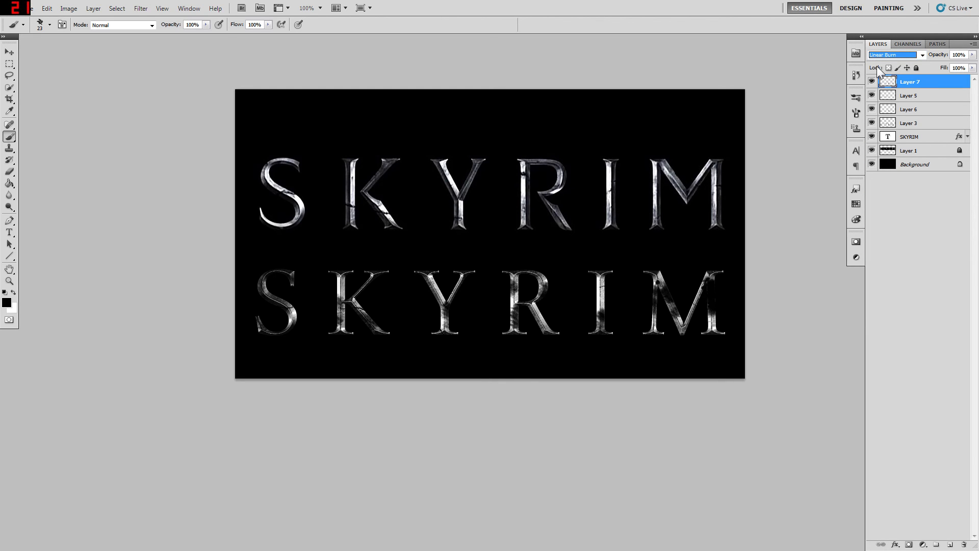
key(Down)
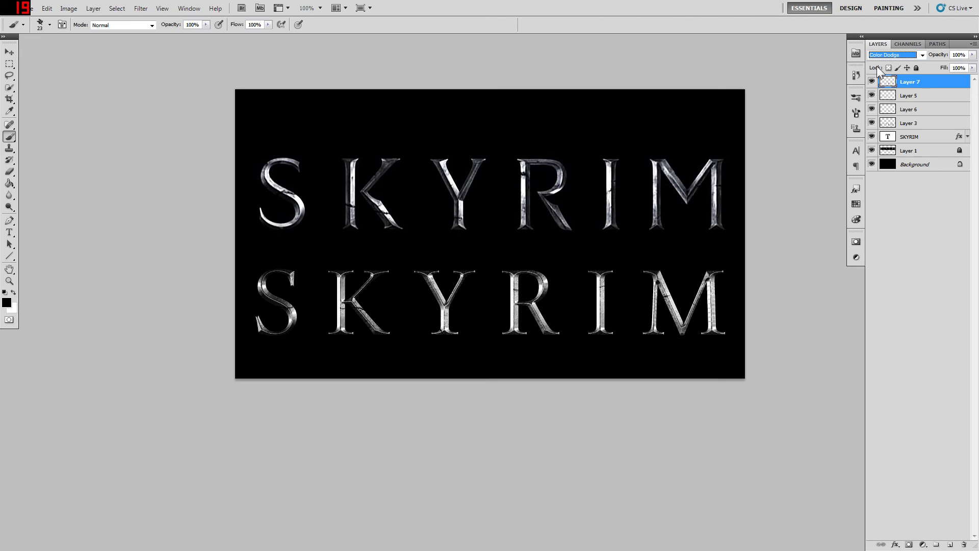
key(Down)
key(Down)
key(Down)
key(Down)
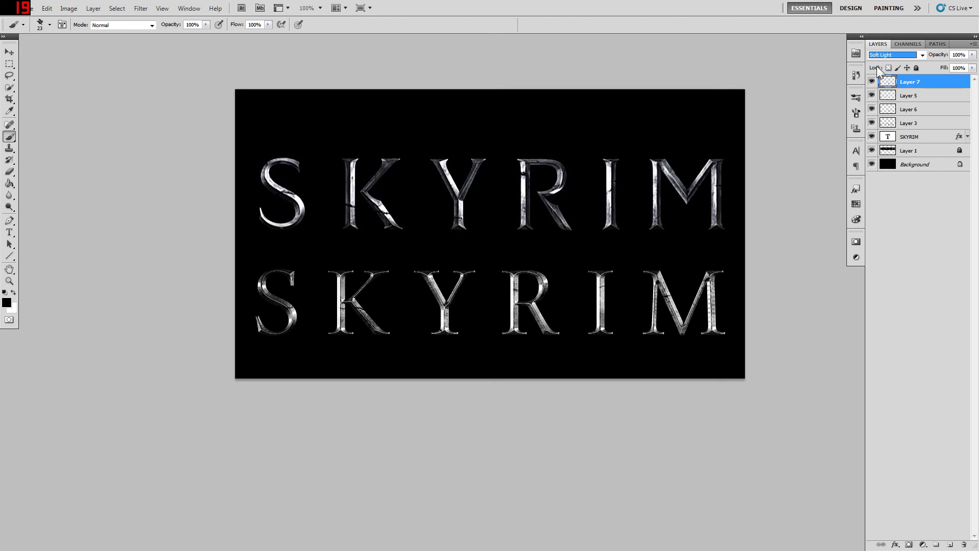
key(Down)
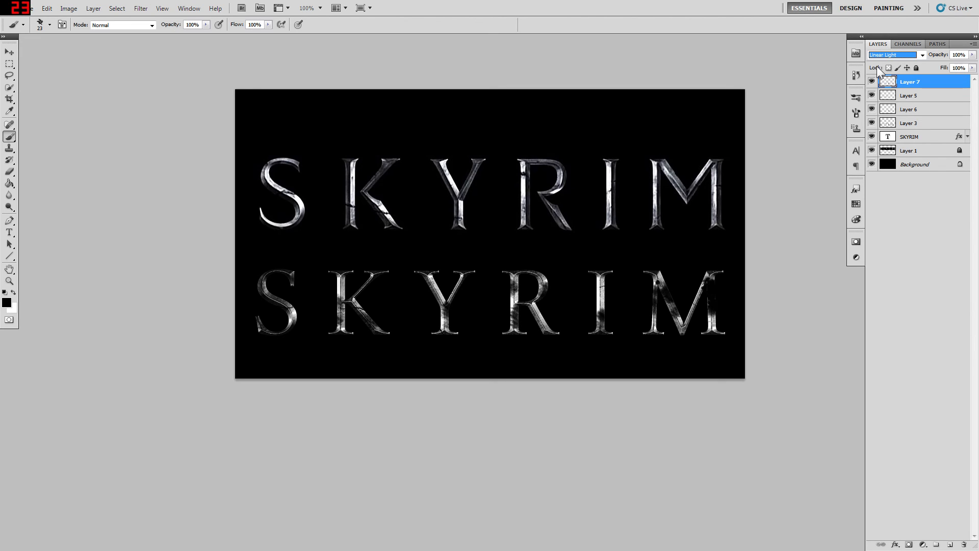
key(Down)
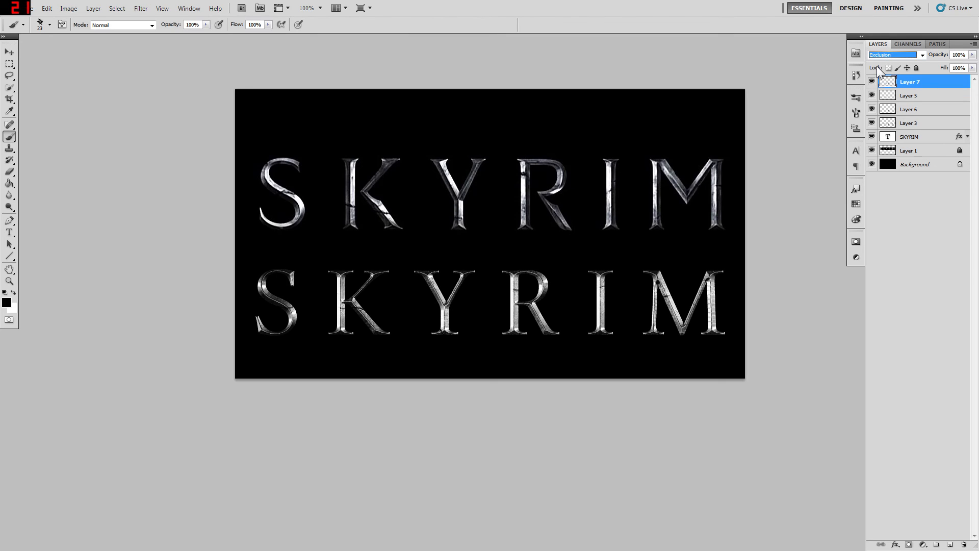
key(Home)
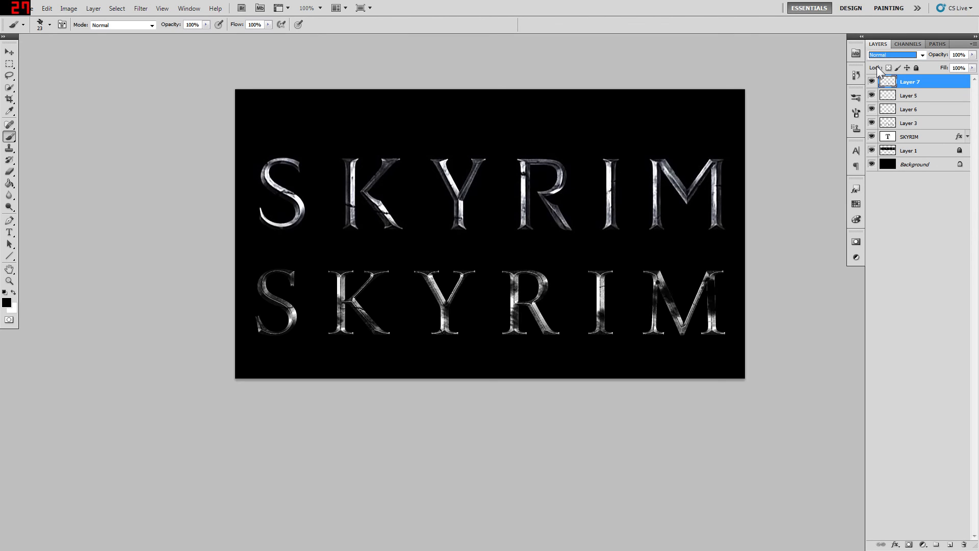
key(Down)
key(Down)
key(Up)
key(Up)
Reduce the opacity of the black smudge layer to about 60% and deselect all layers.
click(972, 54)
drag(959, 66, 952, 64)
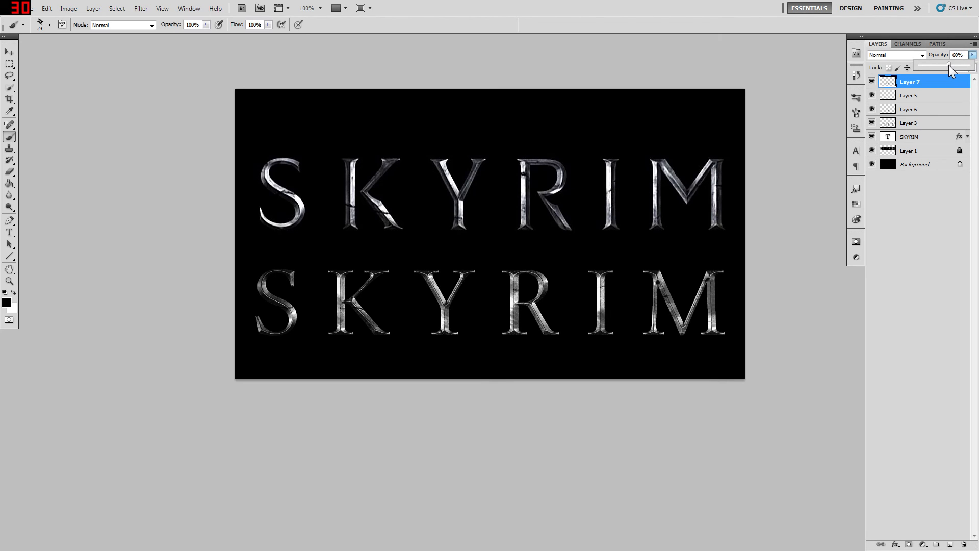
drag(948, 65, 949, 66)
click(919, 299)
click(919, 299)
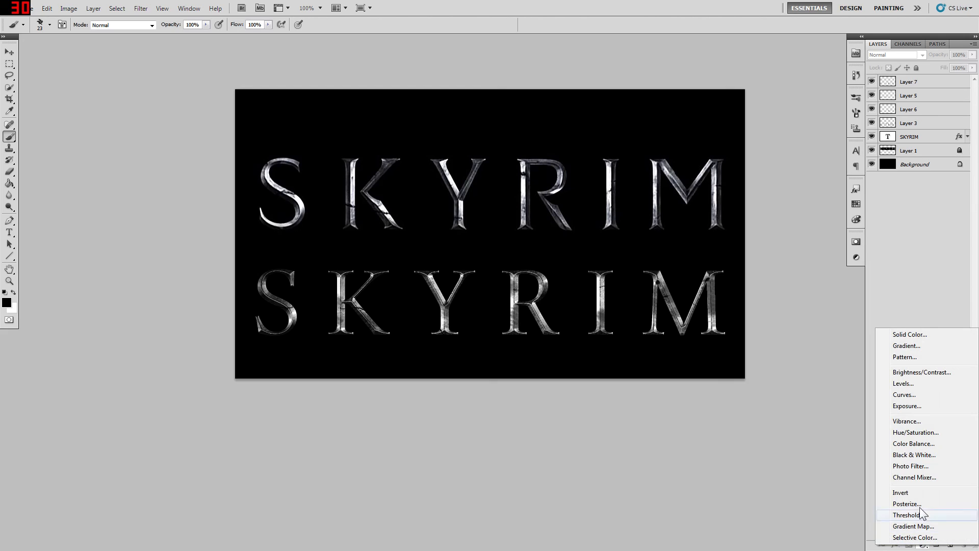
Add a Curves adjustment layer above Layer 7 and lower the red curve's midpoint to input 132, output 124.
click(923, 548)
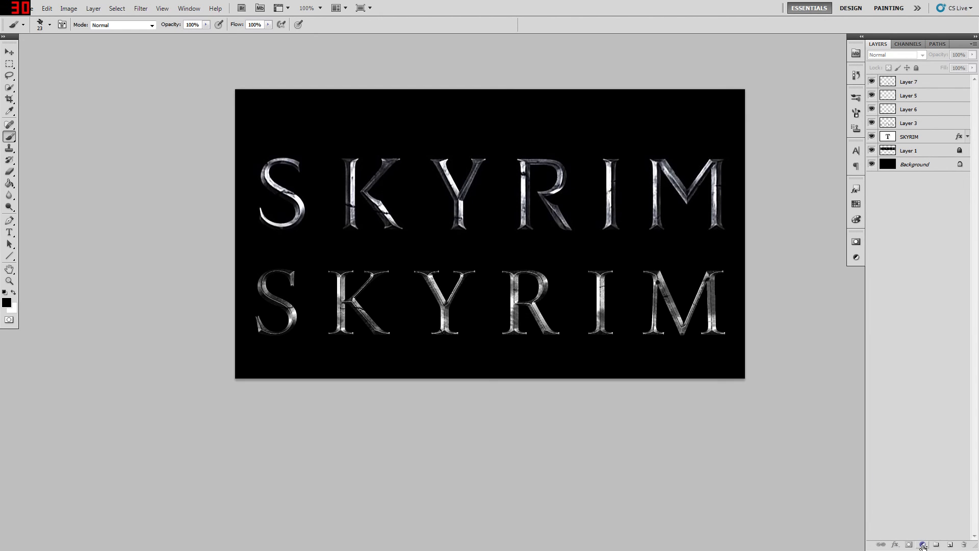
click(923, 546)
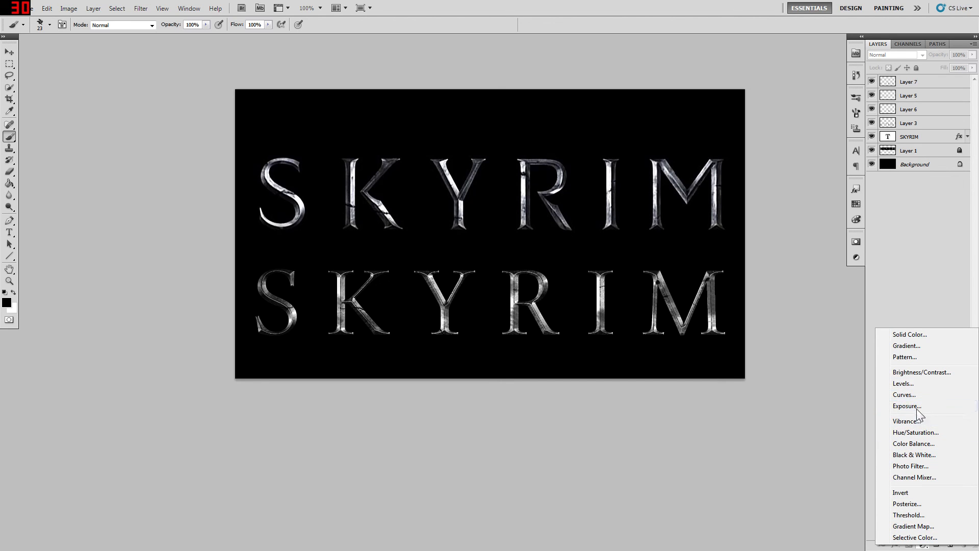
click(913, 395)
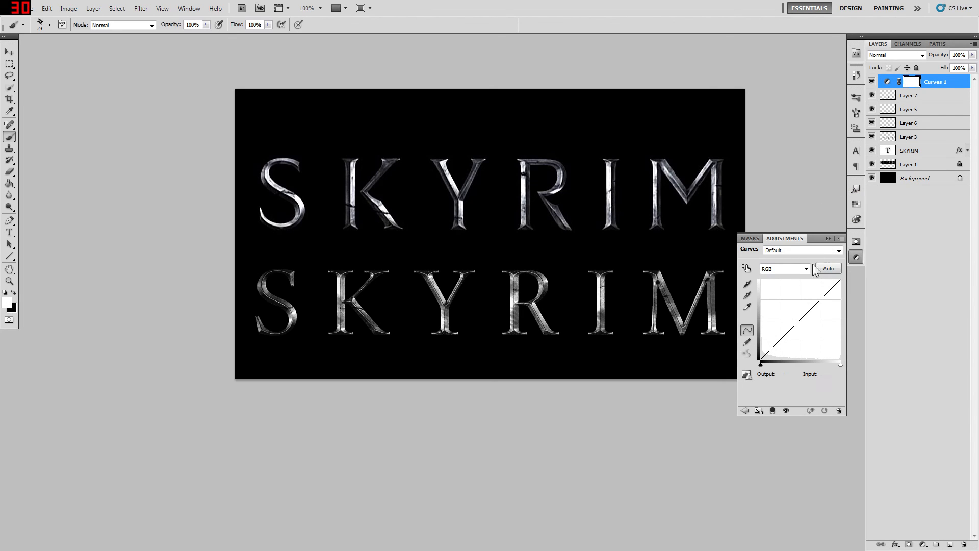
click(785, 269)
click(780, 277)
click(802, 320)
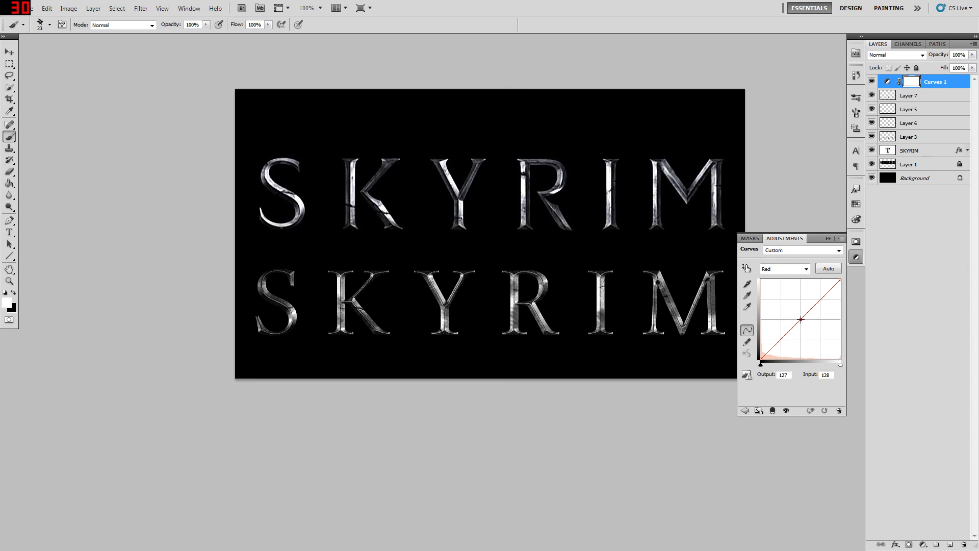
Lower the green curve's midpoint to input 130, output 118, and raise the blue curve's midpoint slightly.
click(786, 268)
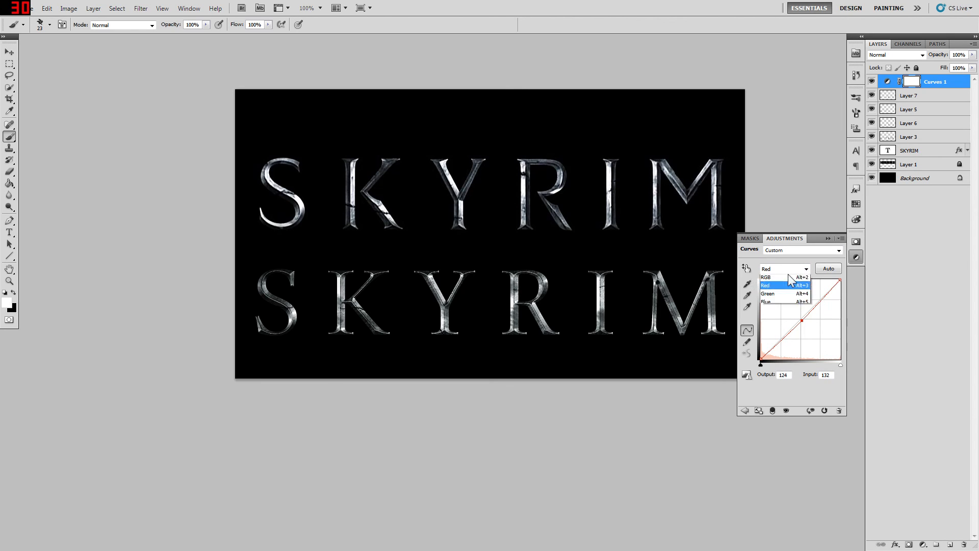
click(788, 283)
click(800, 321)
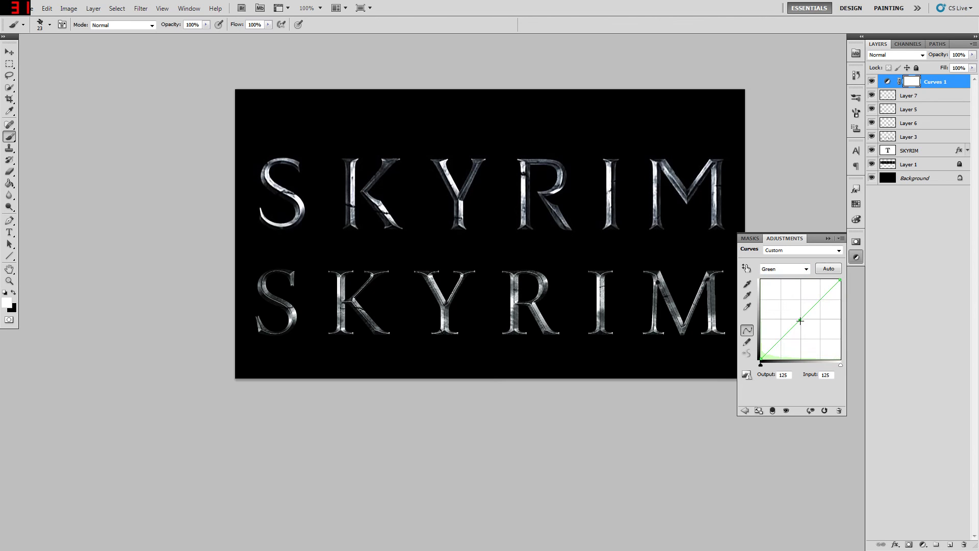
click(787, 268)
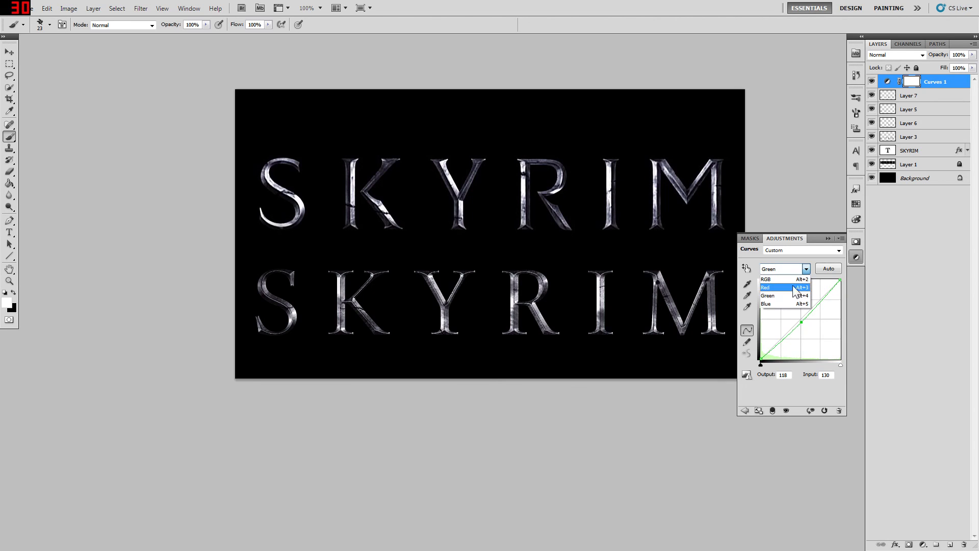
click(788, 305)
click(798, 320)
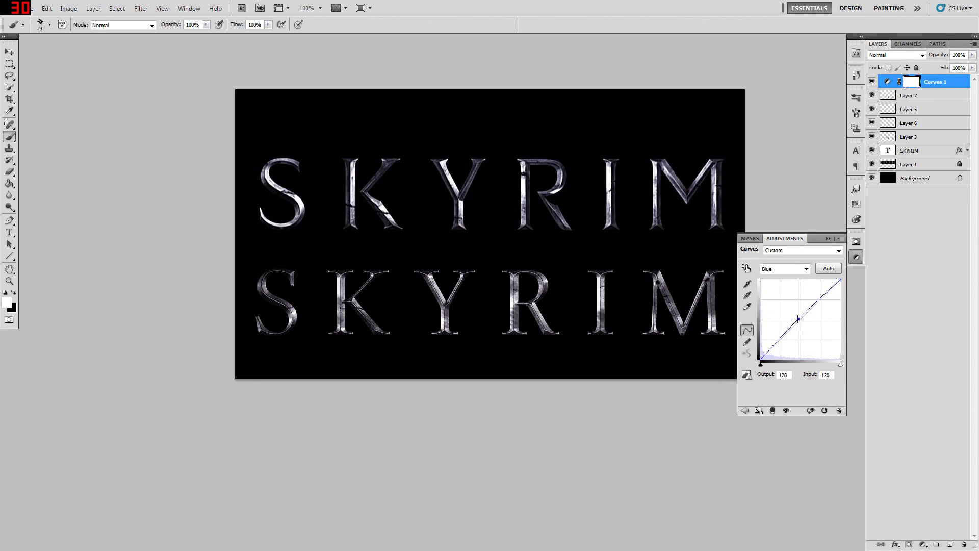
drag(798, 319, 798, 318)
click(828, 238)
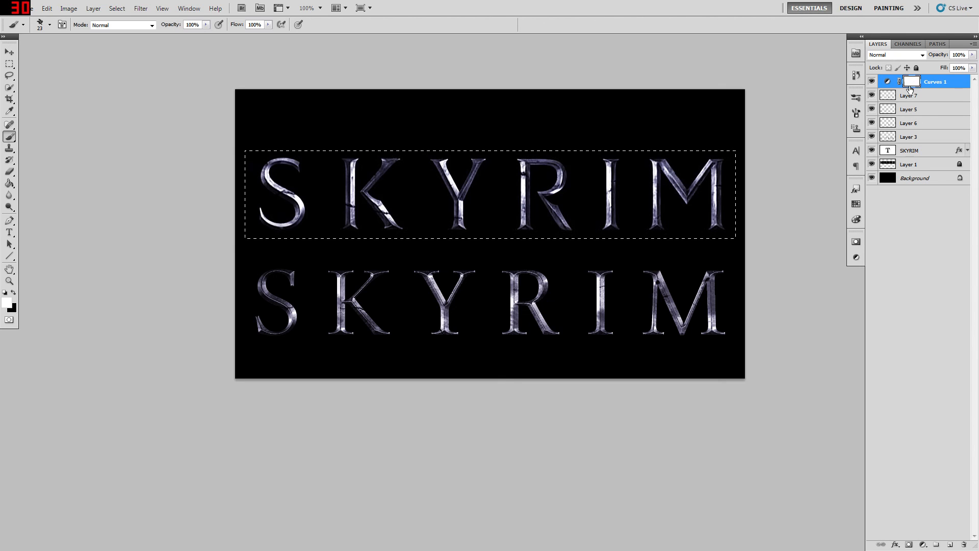
Fill the selected area around the upper SKYRIM lettering with black on the Curves layer's mask and deselect.
click(9, 184)
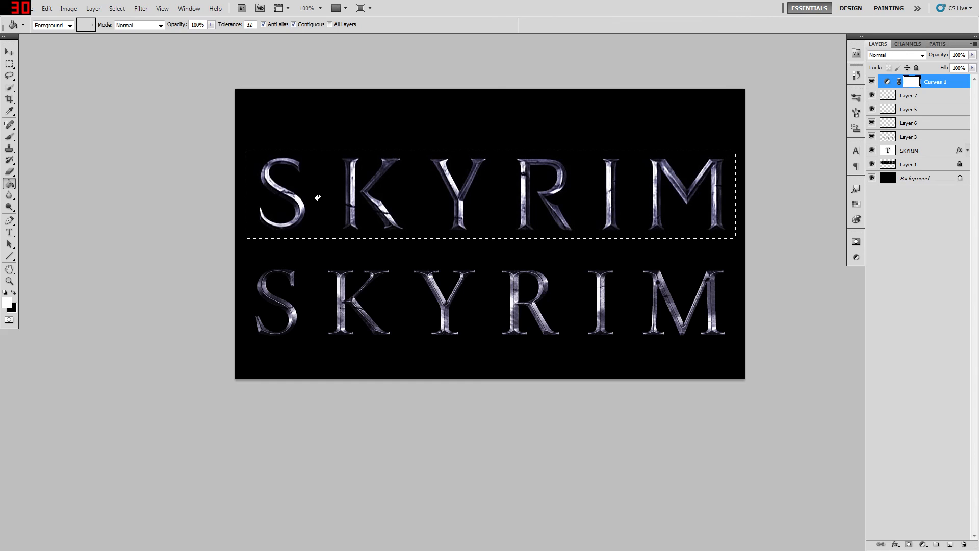
key(x)
click(319, 197)
key(ctrl+d)
Reduce the Curves layer's opacity to 35% and toggle its visibility to compare the tint.
click(872, 82)
click(972, 55)
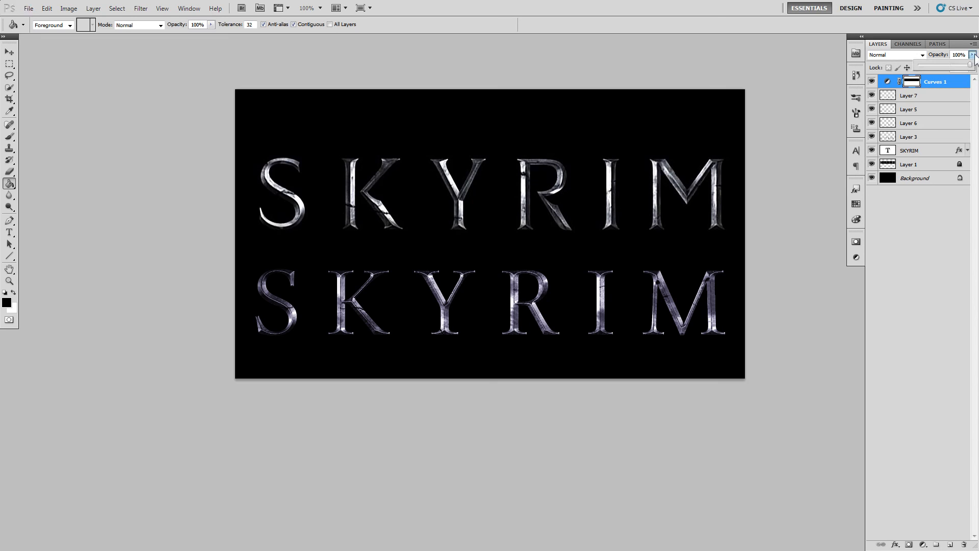
click(934, 64)
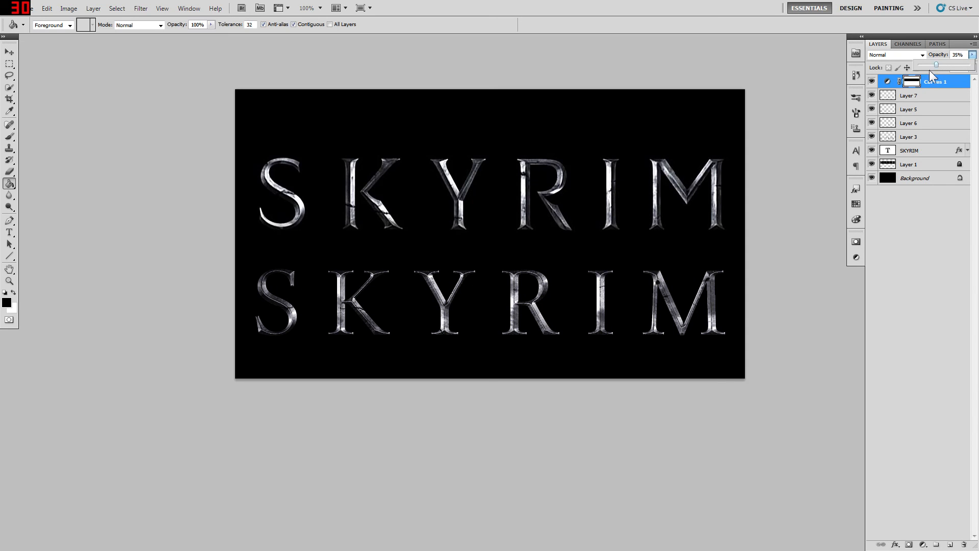
click(873, 81)
Add a Color Balance adjustment layer above the Curves layer and shift its shadows toward blue by +12.
click(924, 543)
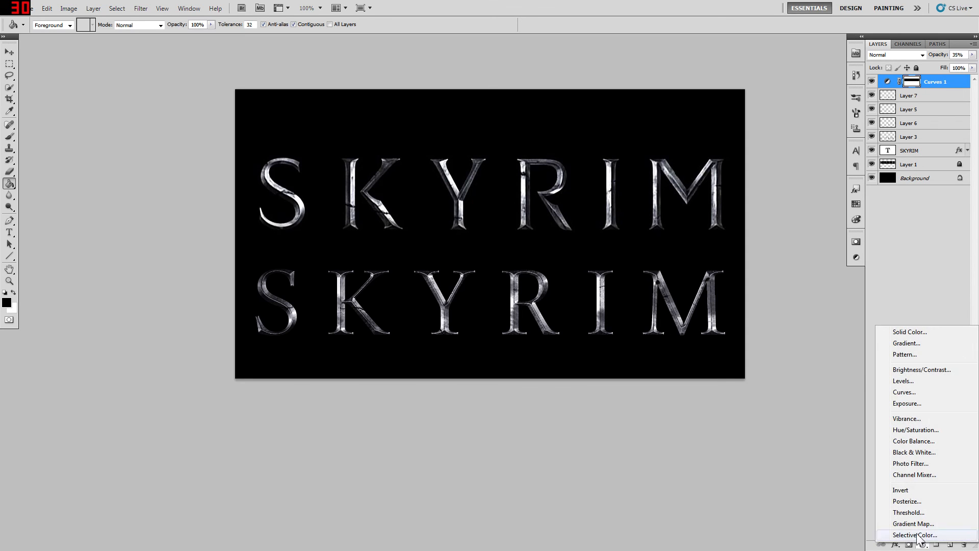
click(914, 442)
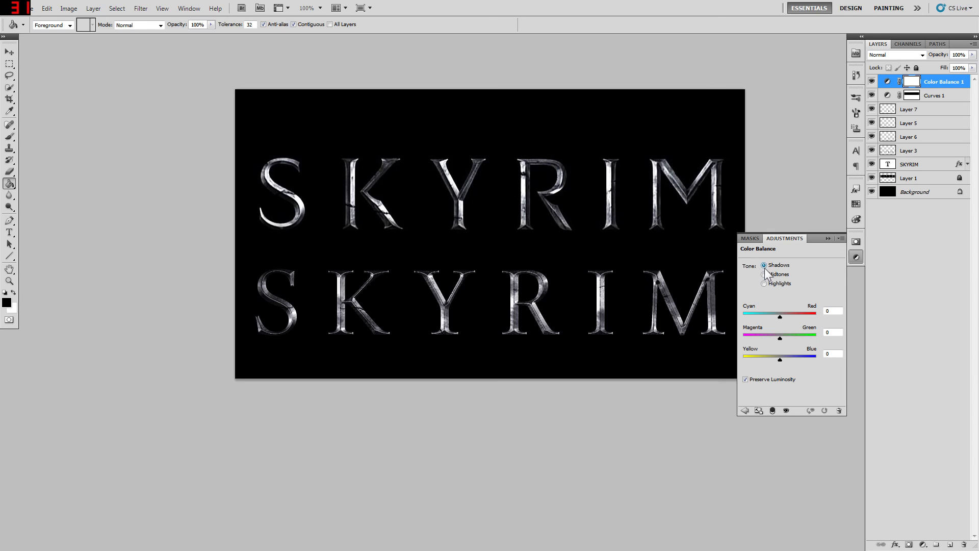
drag(778, 359, 784, 359)
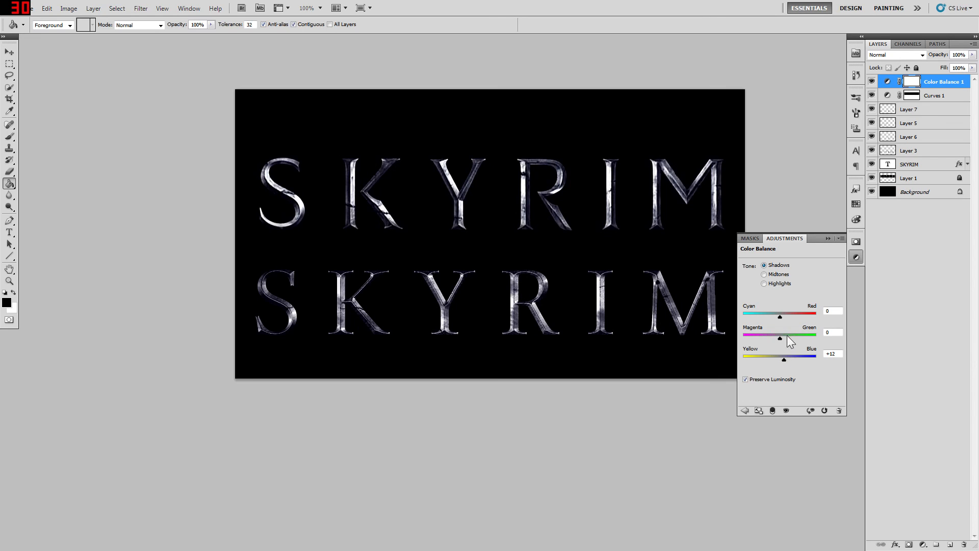
Shift the Color Balance highlights slightly toward cyan and blue, and the midtones slightly toward blue.
click(764, 284)
drag(780, 317, 776, 317)
drag(781, 359, 783, 359)
click(764, 275)
drag(781, 360, 783, 360)
drag(779, 315, 779, 316)
click(829, 239)
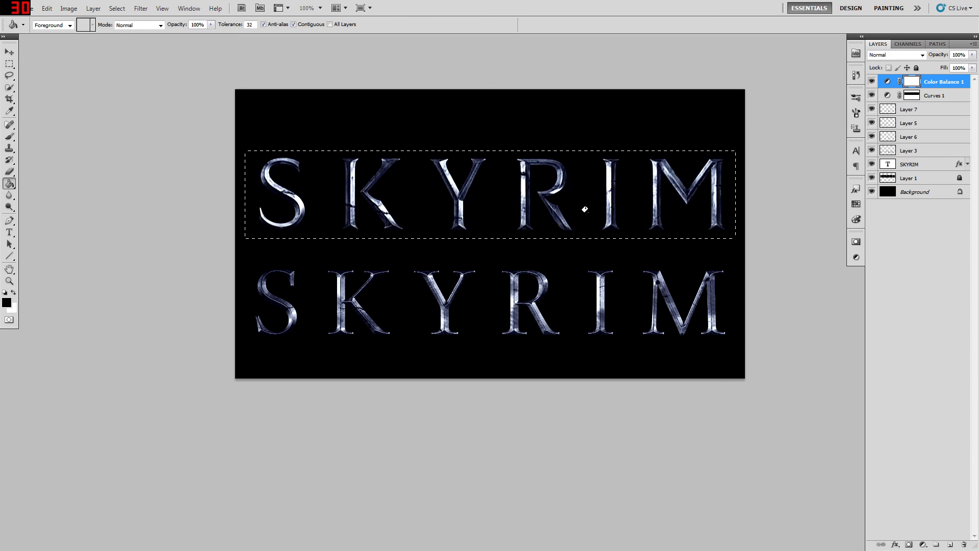
Mask the upper lettering out of the Color Balance layer with black, deselect, and set the layer's opacity to 25%.
click(581, 202)
key(ctrl+d)
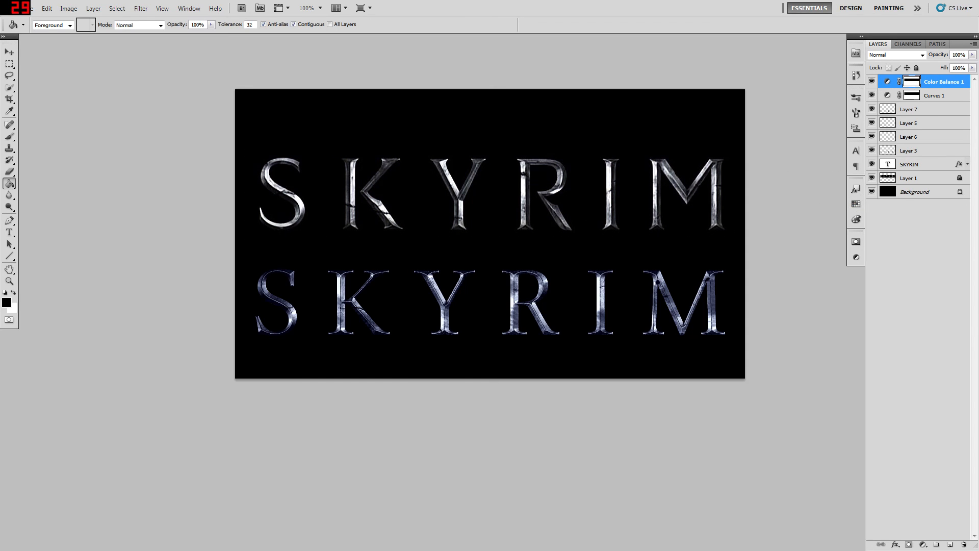
click(972, 55)
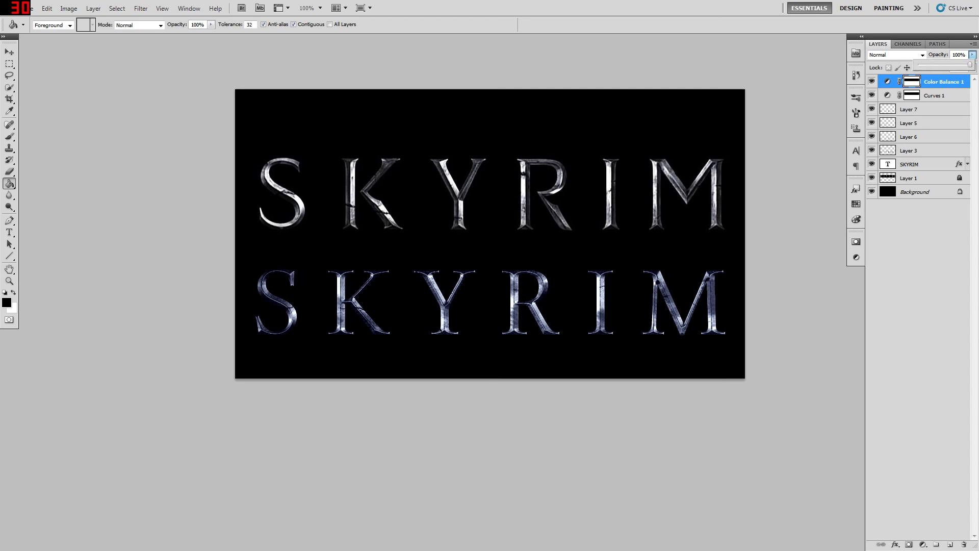
drag(936, 64, 931, 64)
Toggle the Color Balance layer's visibility repeatedly to compare the lower lettering's tint with the original logo.
click(871, 82)
click(872, 86)
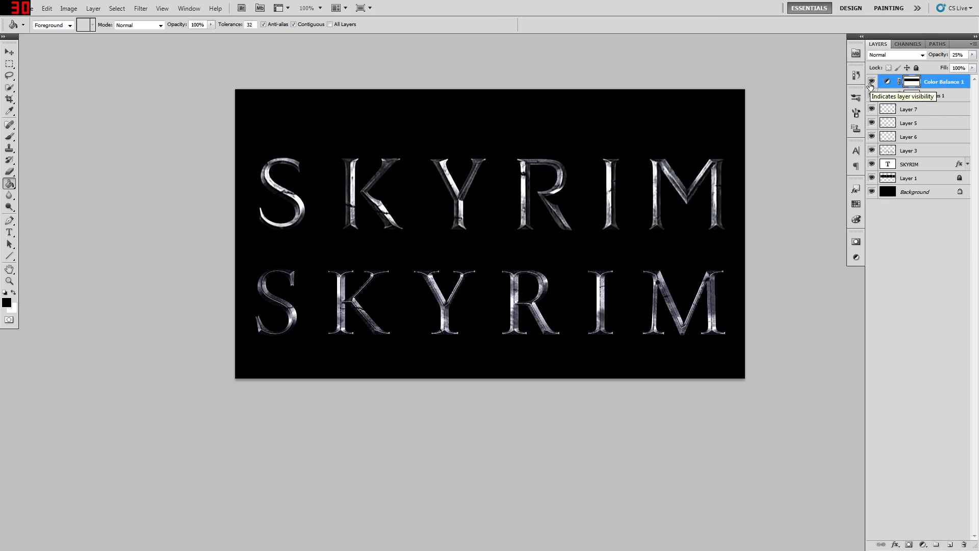
click(872, 85)
click(872, 85)
click(872, 85)
click(871, 85)
click(871, 85)
click(871, 85)
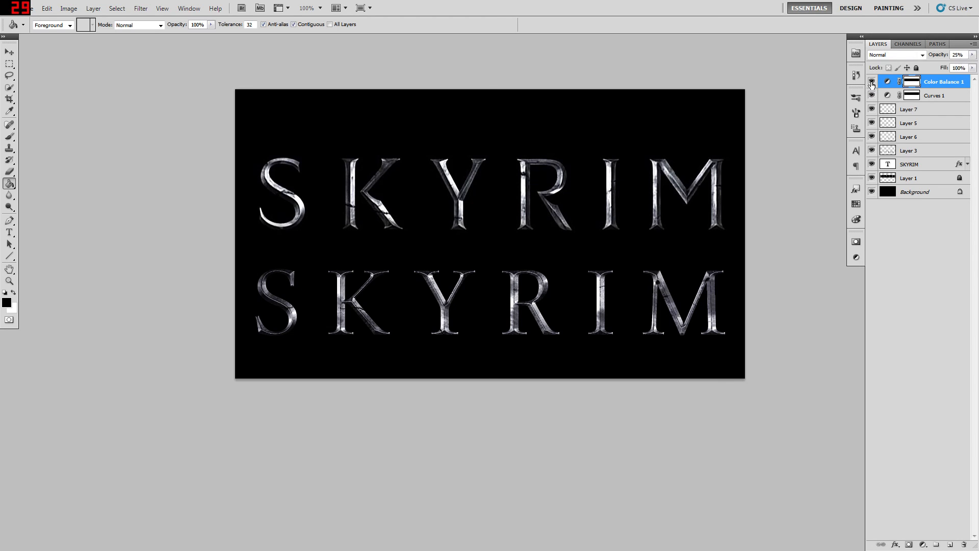
click(871, 85)
click(872, 85)
click(872, 85)
Examine the finished lettering beside the original logo at enlarged, reduced and 100% view sizes.
click(12, 284)
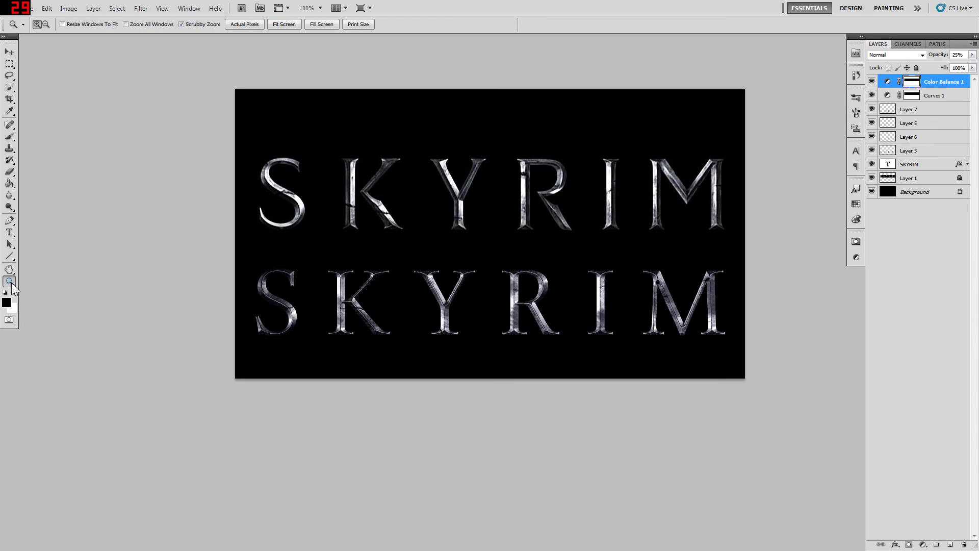
click(294, 25)
click(313, 26)
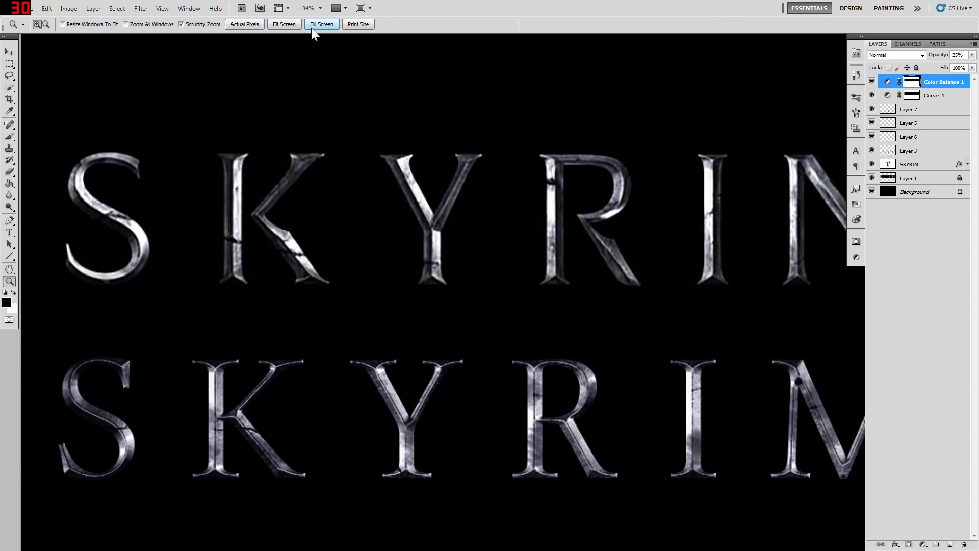
click(254, 24)
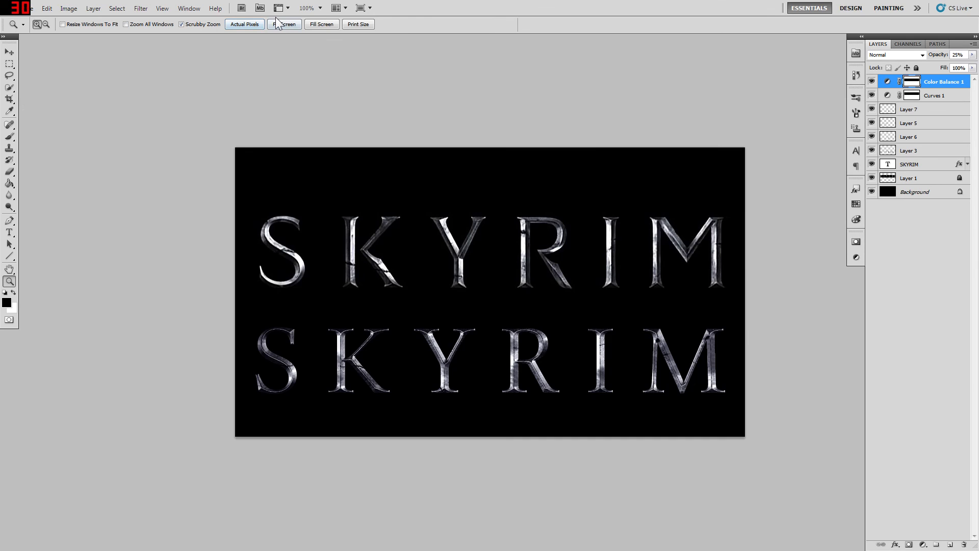
key(ctrl+minus)
key(ctrl+minus)
key(ctrl+minus)
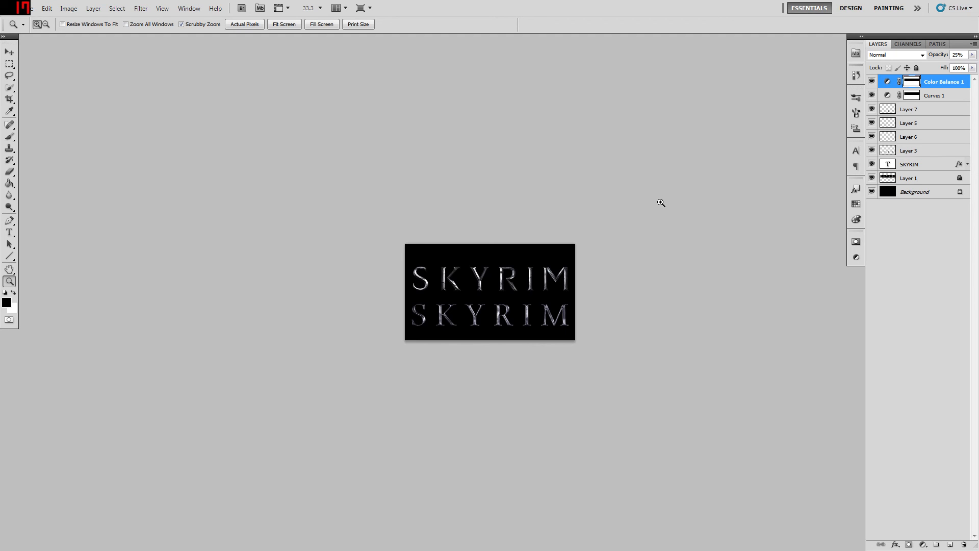
drag(660, 204, 663, 205)
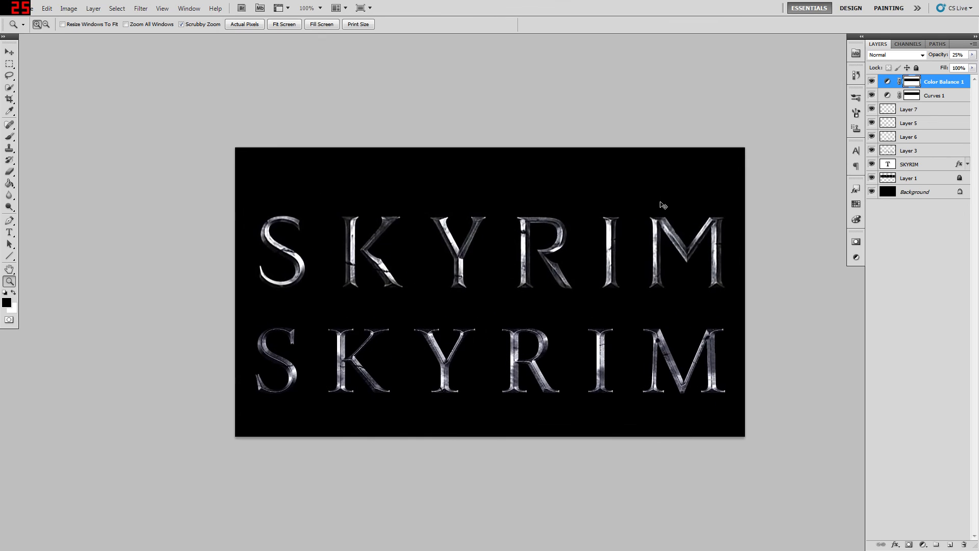
click(246, 24)
drag(645, 241, 593, 204)
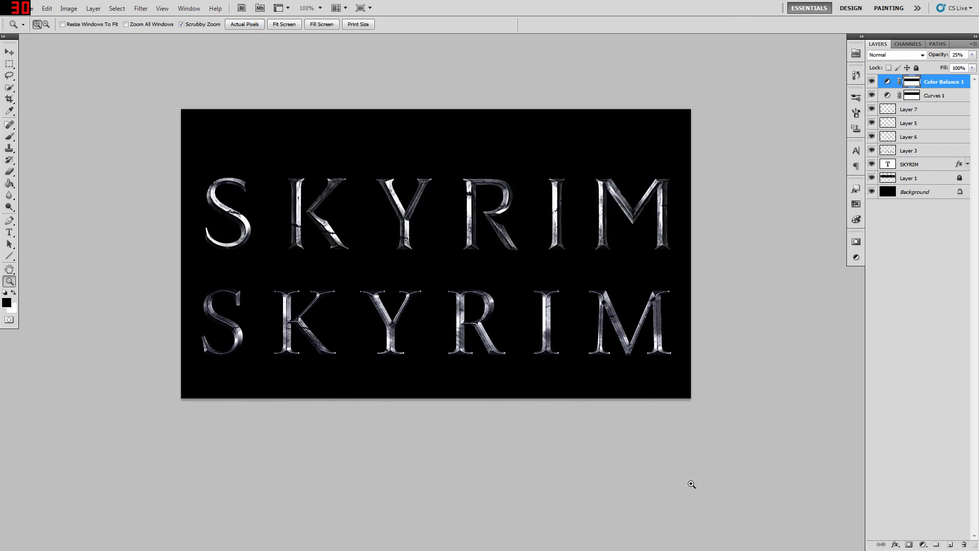